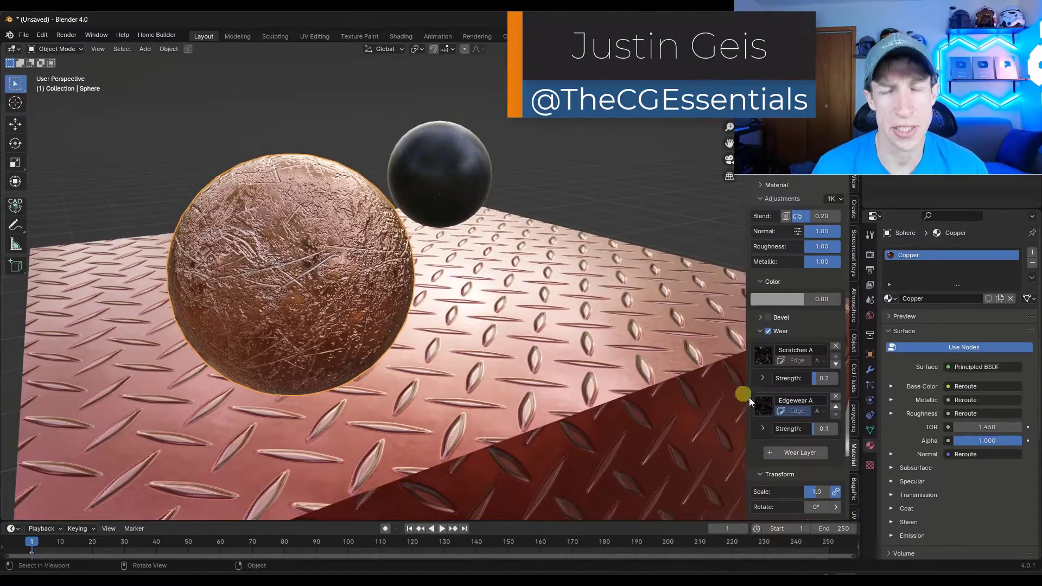
click(762, 392)
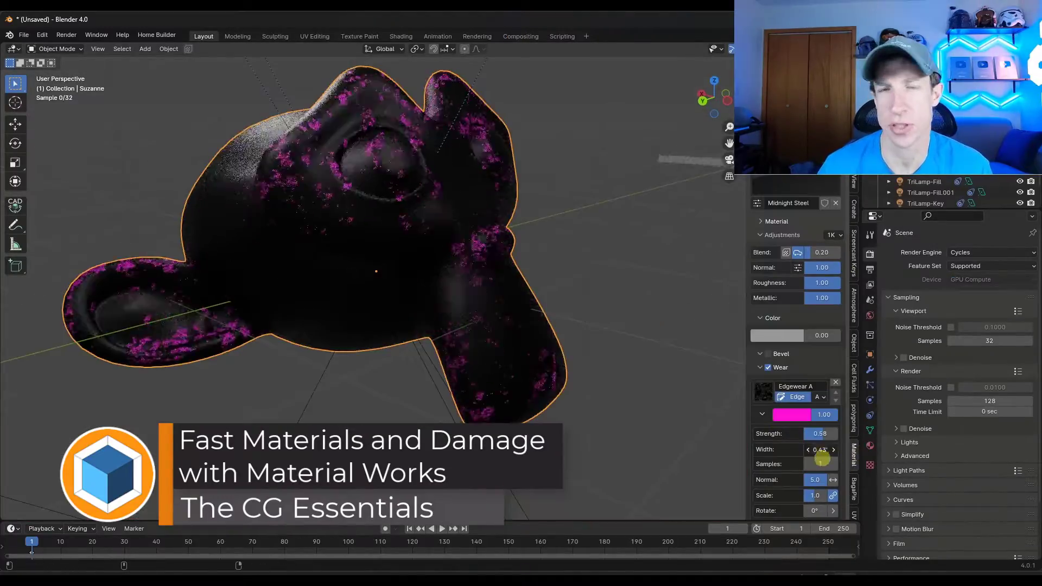
middle_drag(380, 260, 405, 284)
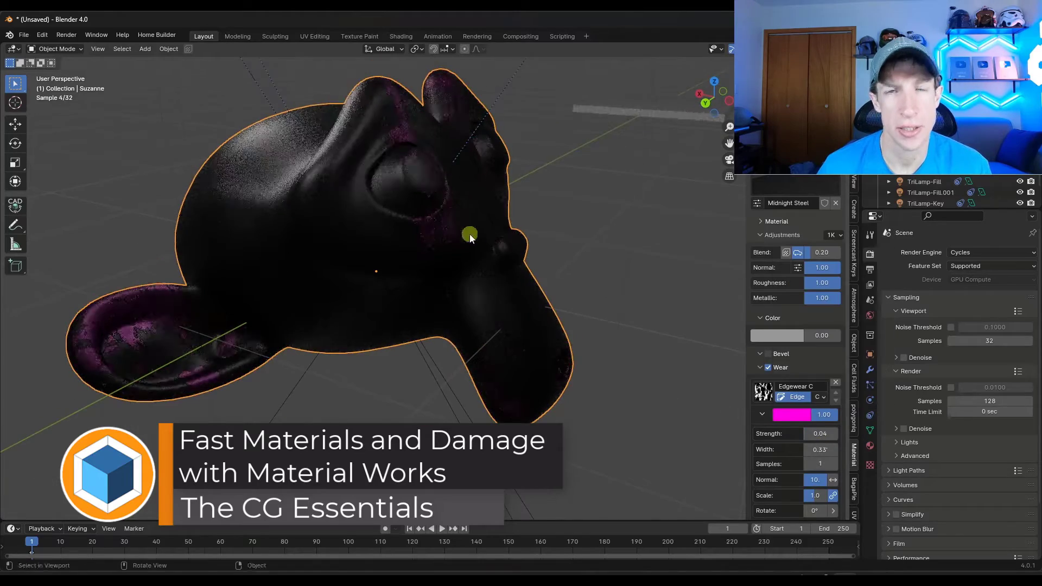
middle_drag(465, 239, 428, 260)
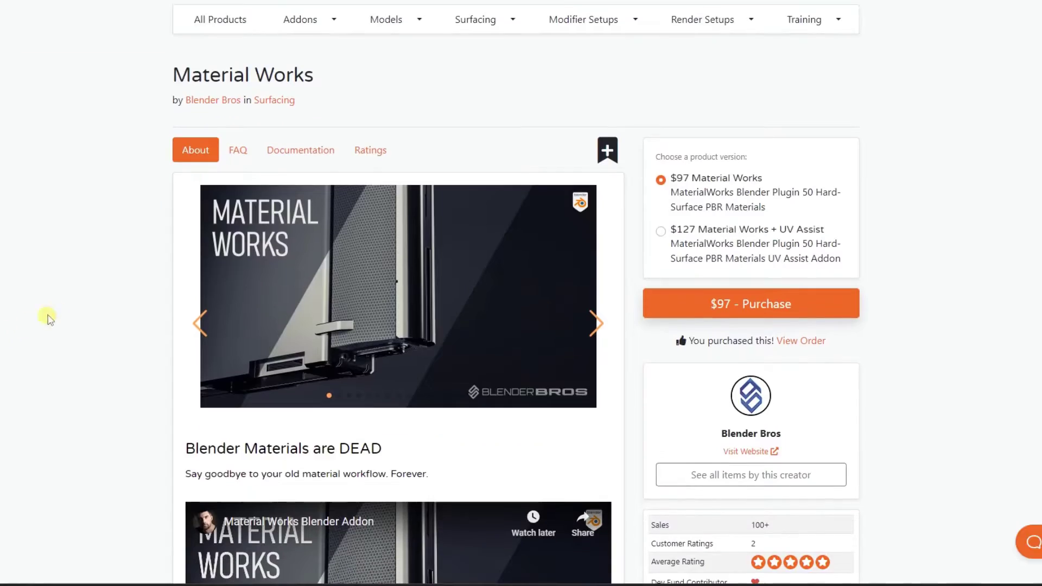
- Read through the Material Works product page, from the pricing and compatibility details to the bevel control and UV support sections
scroll(47, 314, down, 1)
scroll(90, 296, up, 1)
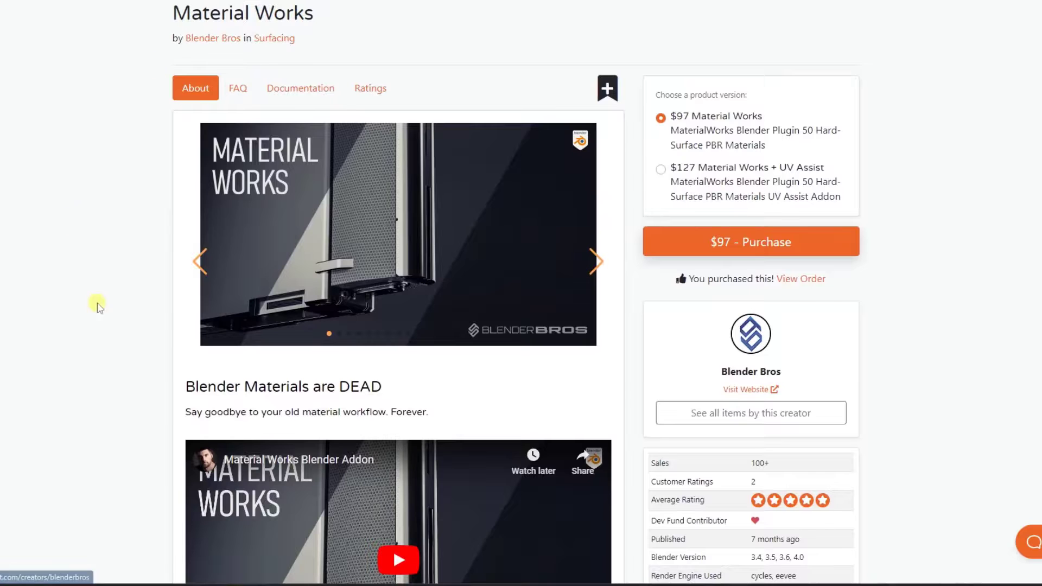
scroll(396, 282, down, 4)
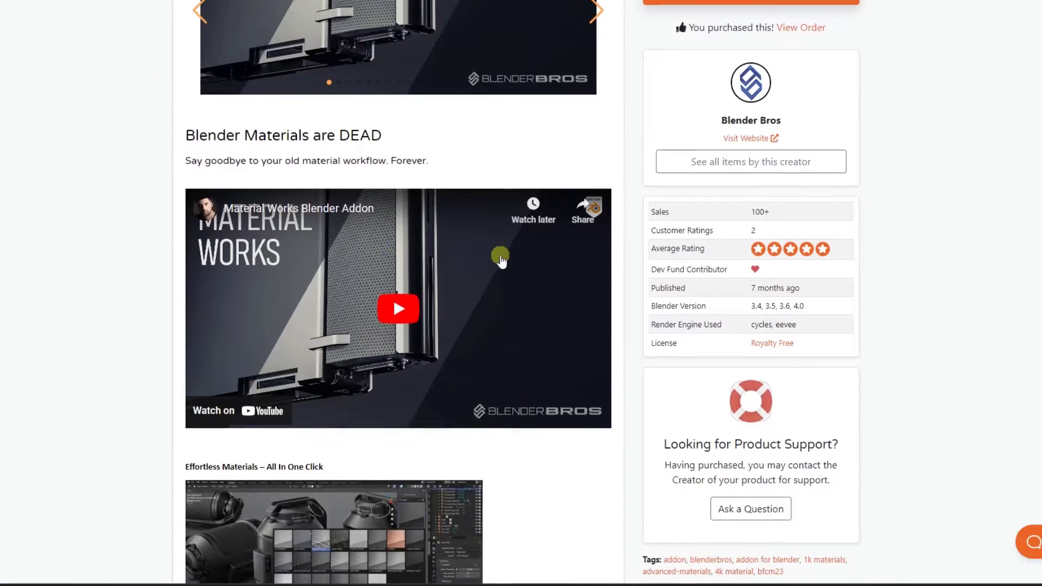
scroll(495, 258, down, 4)
scroll(48, 297, down, 2)
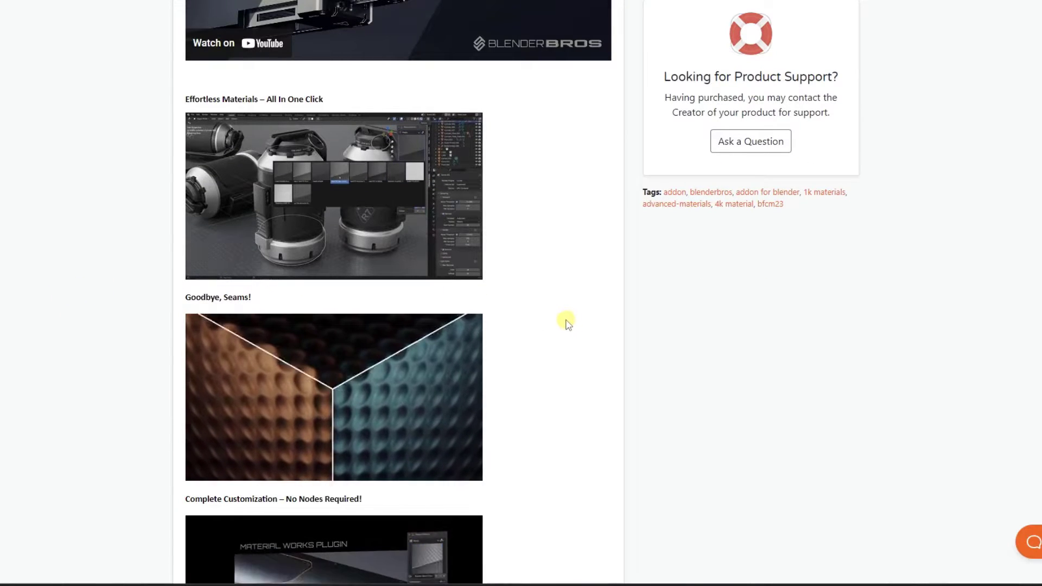
scroll(529, 321, down, 9)
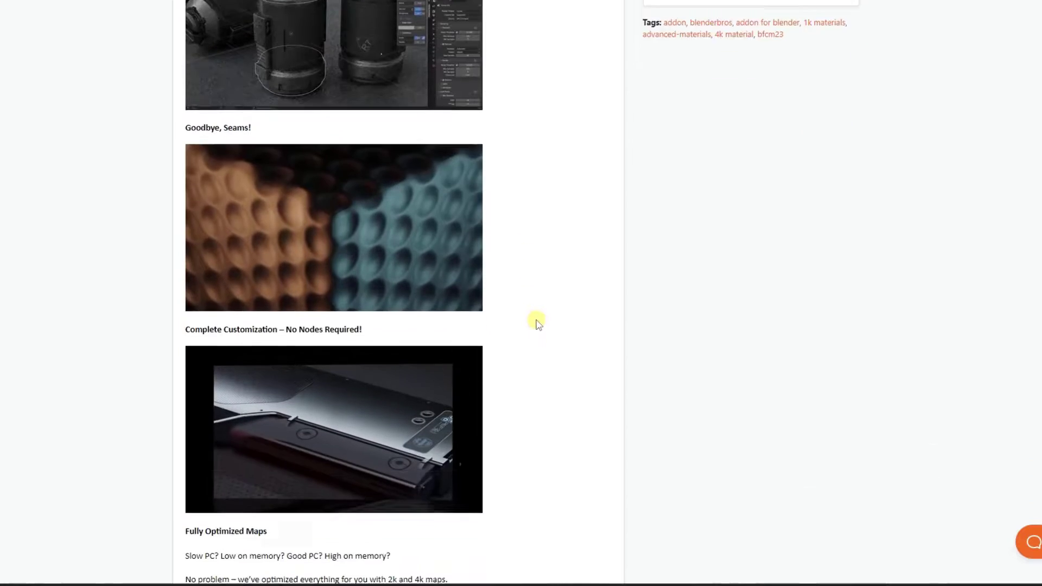
scroll(537, 324, down, 9)
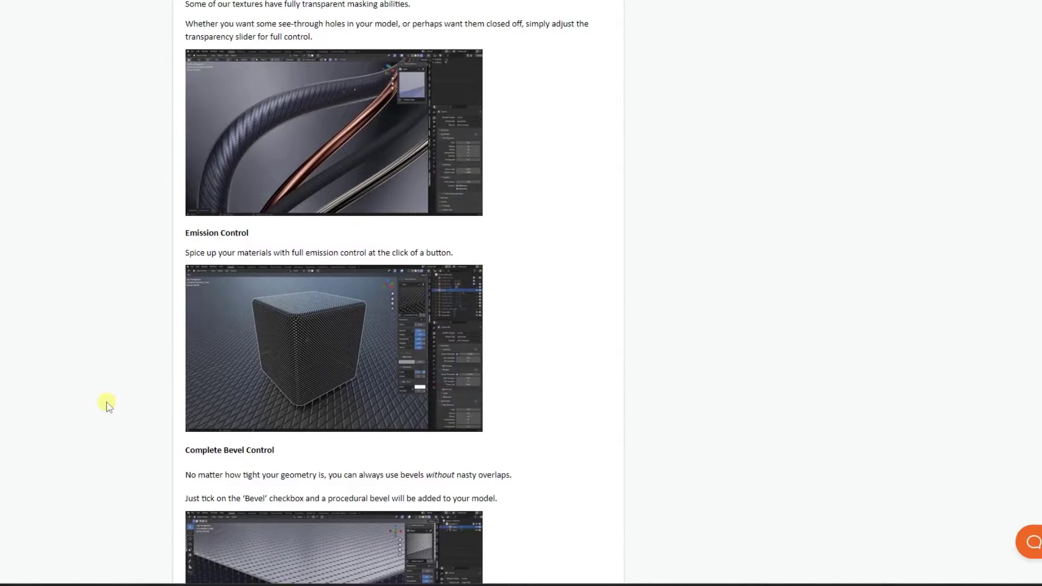
scroll(119, 402, down, 5)
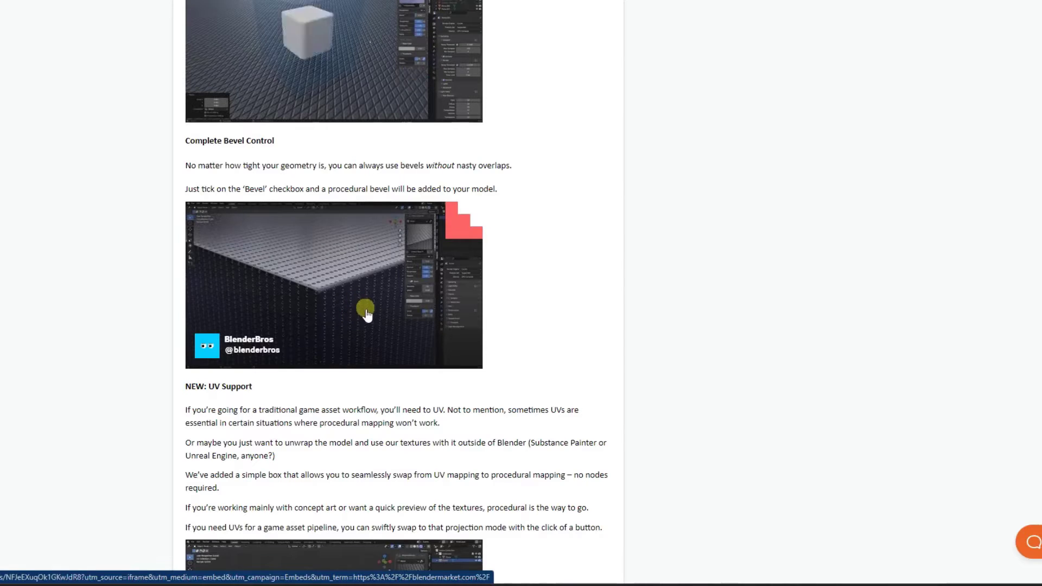
scroll(405, 330, up, 2)
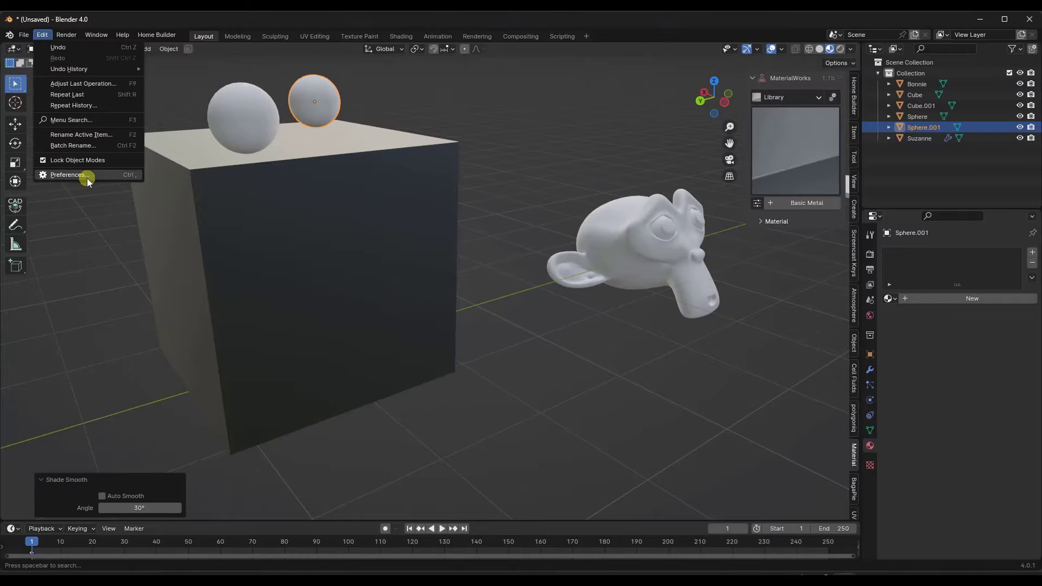
- Open the preferences, search the add-ons for "materi" and expand the MaterialWorks add-on's details
click(86, 178)
click(101, 78)
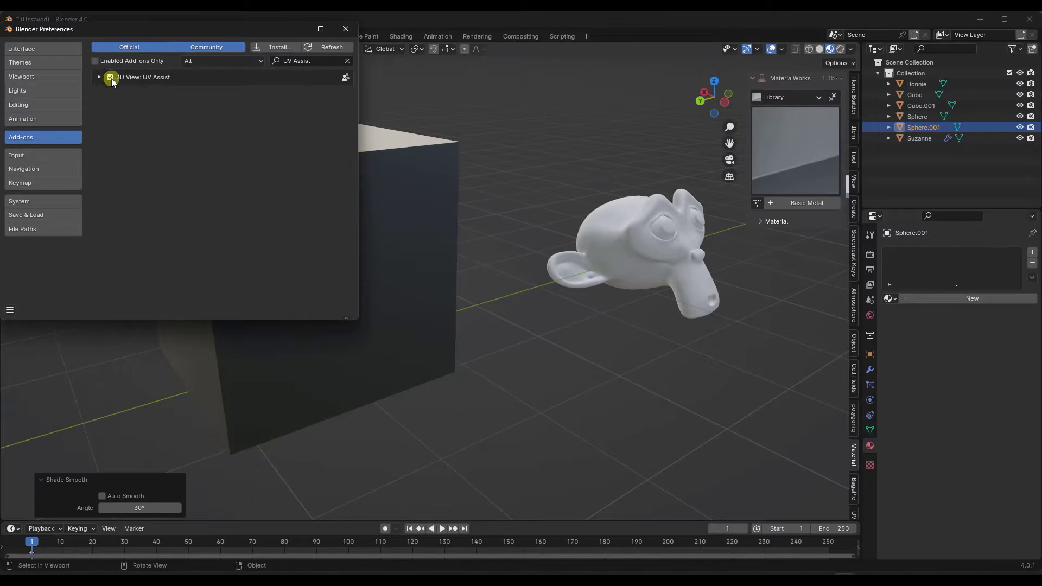
click(347, 60)
click(307, 58)
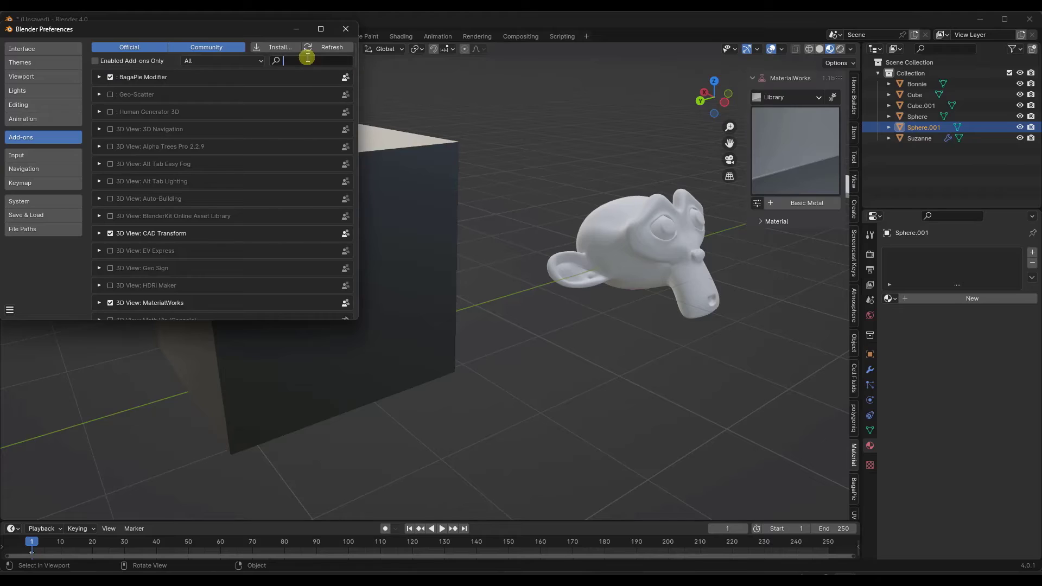
text(materi)
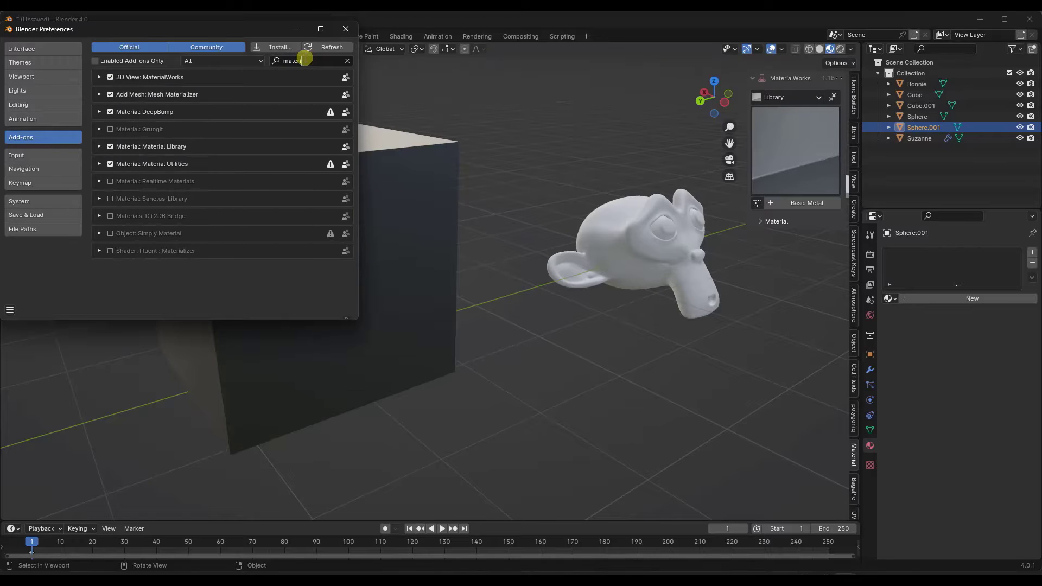
click(99, 77)
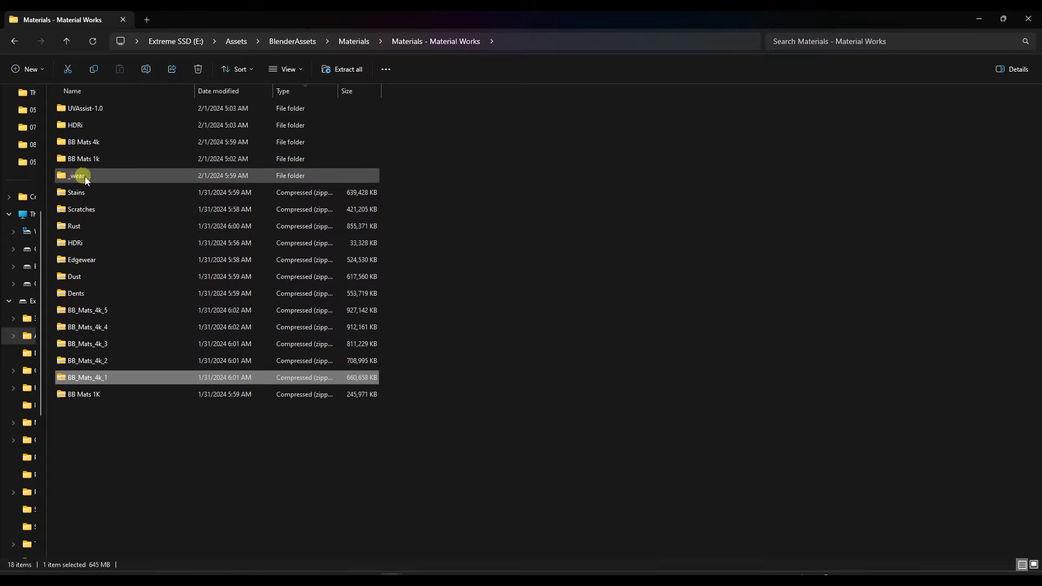
- In File Explorer, look inside the _wear and BB Mats 4k folders of Materials - Material Works, returning to the parent folder
double_click(103, 179)
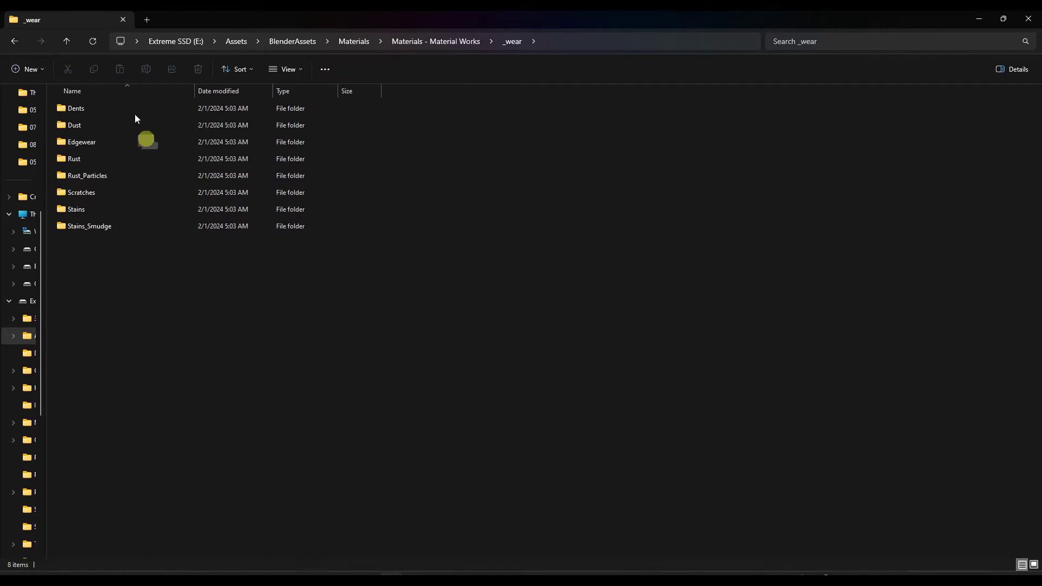
click(15, 41)
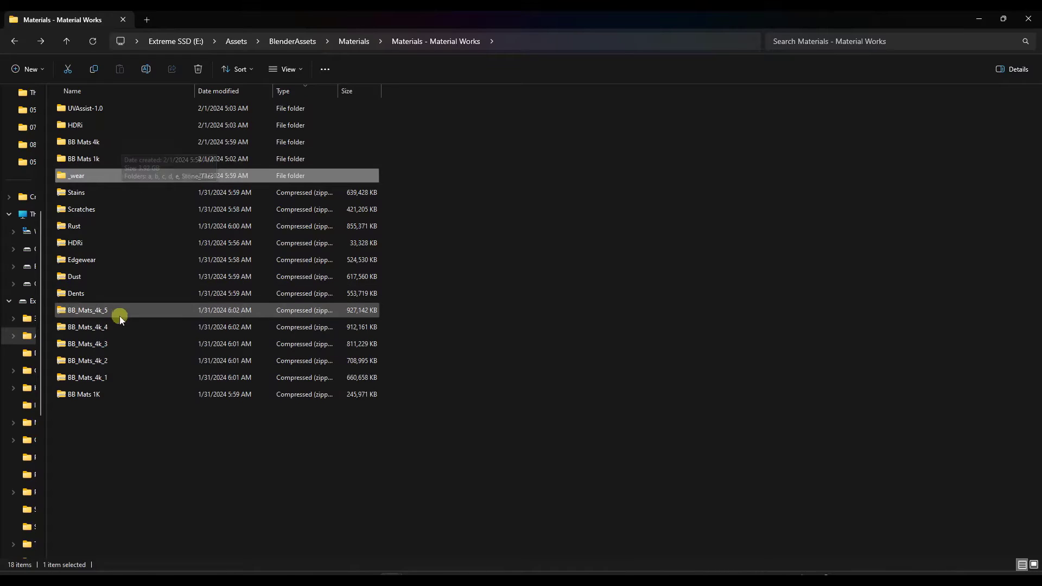
double_click(101, 142)
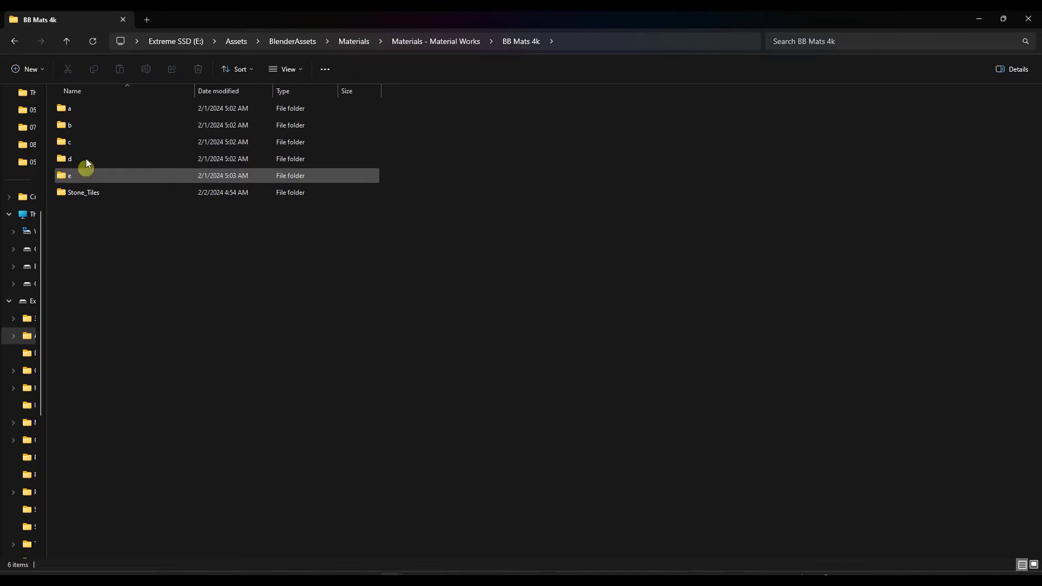
key(alt+Left)
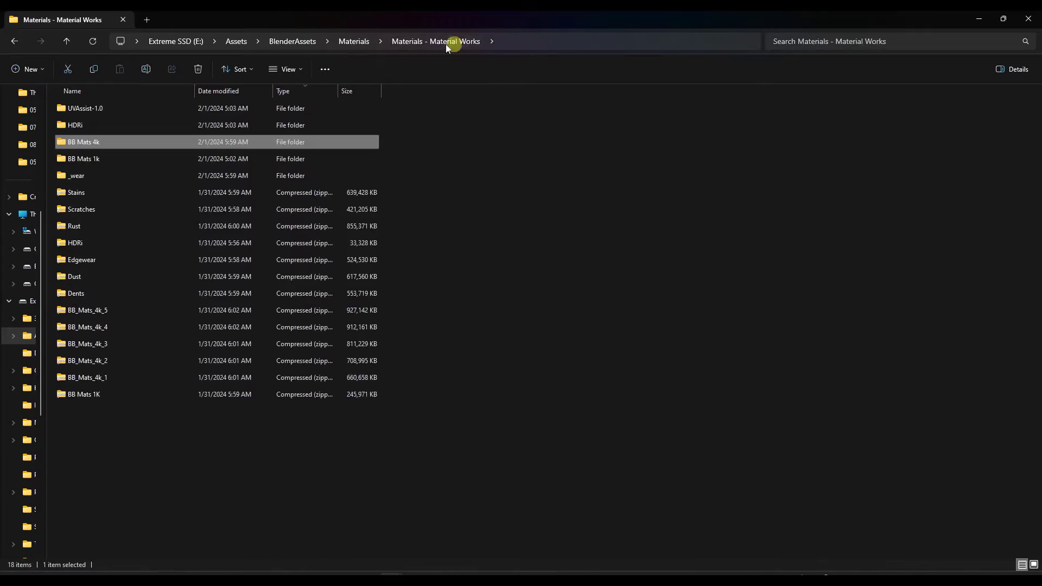
- Examine the material folders in subfolder b of BB Mats 4k and in BB Mats 1k, returning to Materials - Material Works
double_click(63, 143)
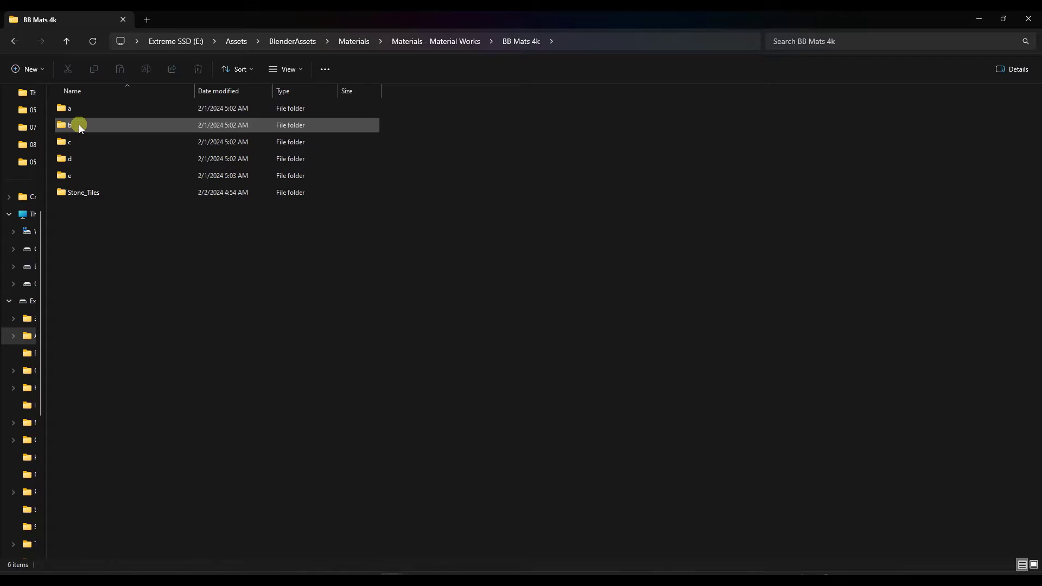
mouse_move(79, 125)
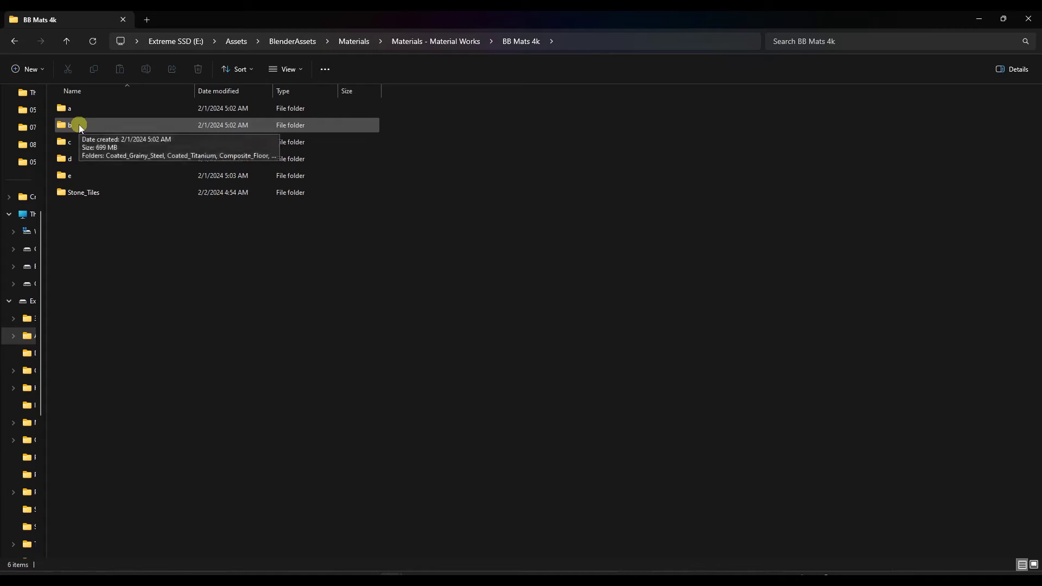
double_click(79, 125)
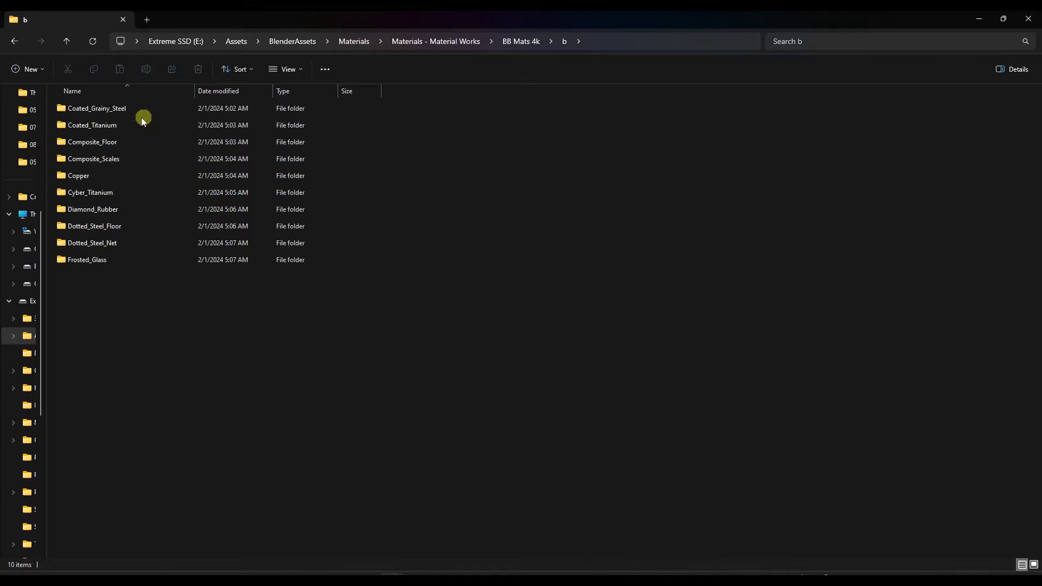
click(473, 42)
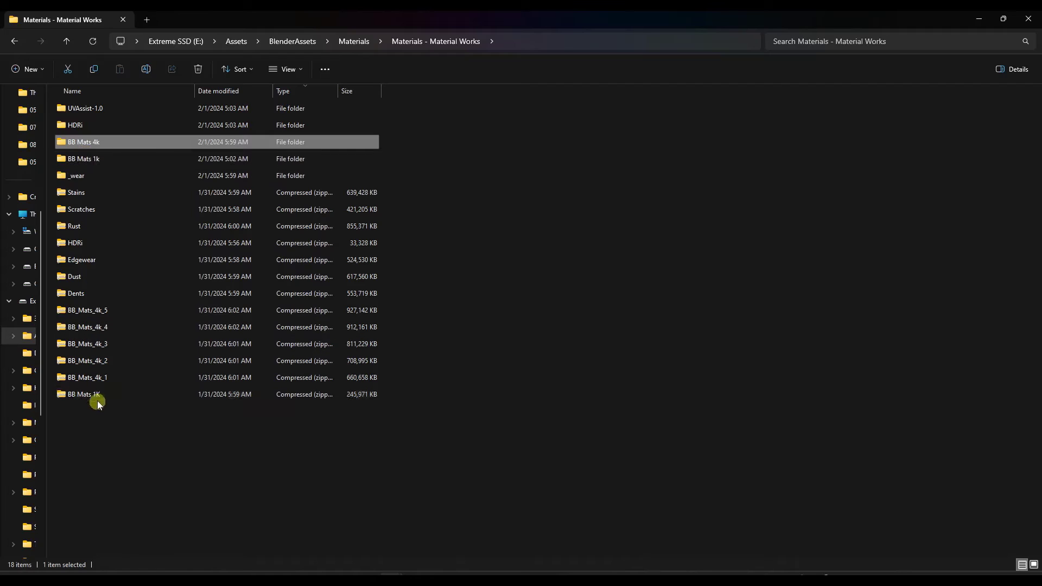
double_click(99, 163)
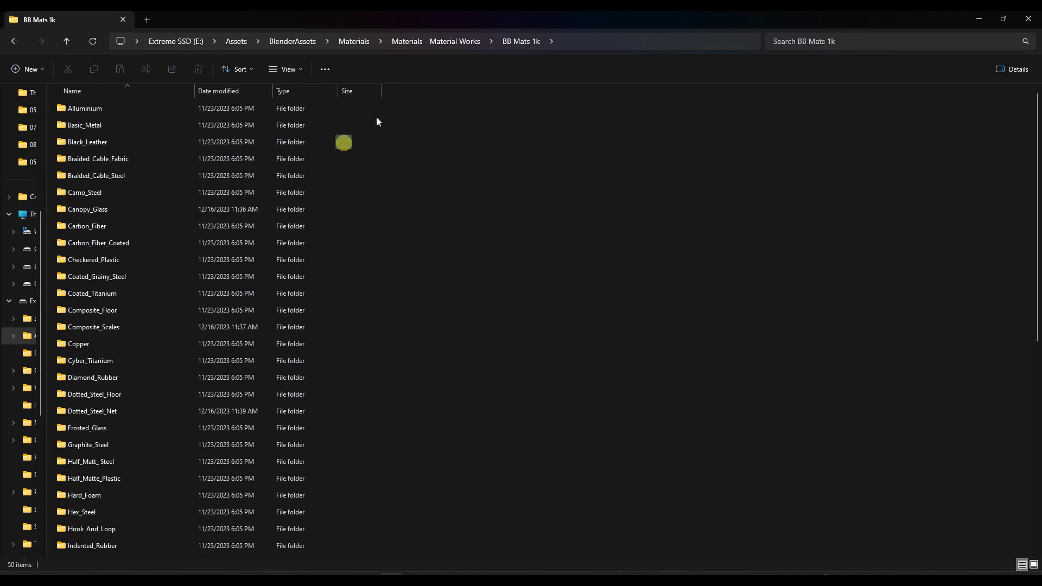
click(455, 42)
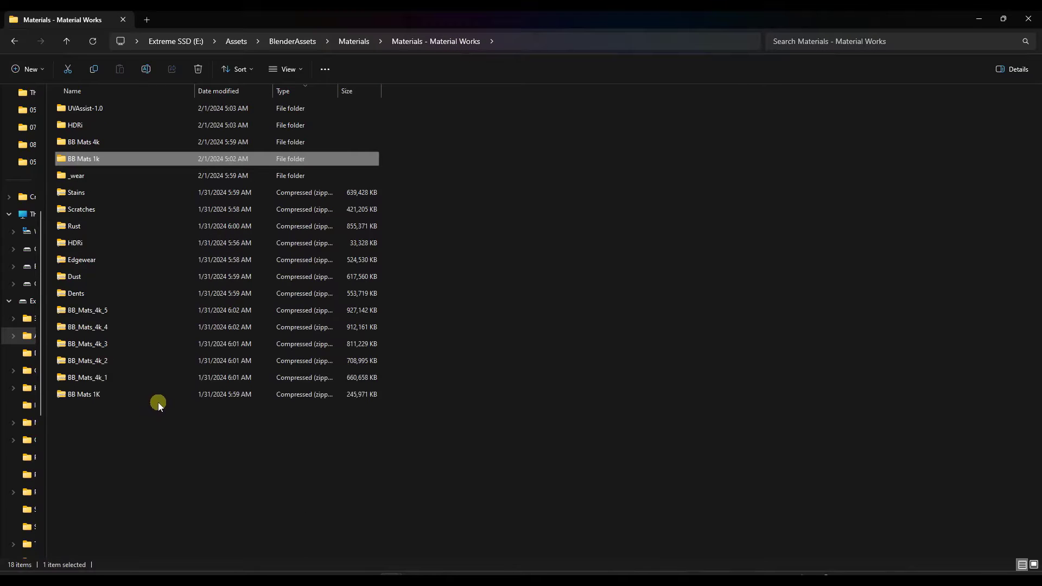
- Inspect the folders inside the compressed Rust archive and return to the Materials - Material Works folder
click(84, 177)
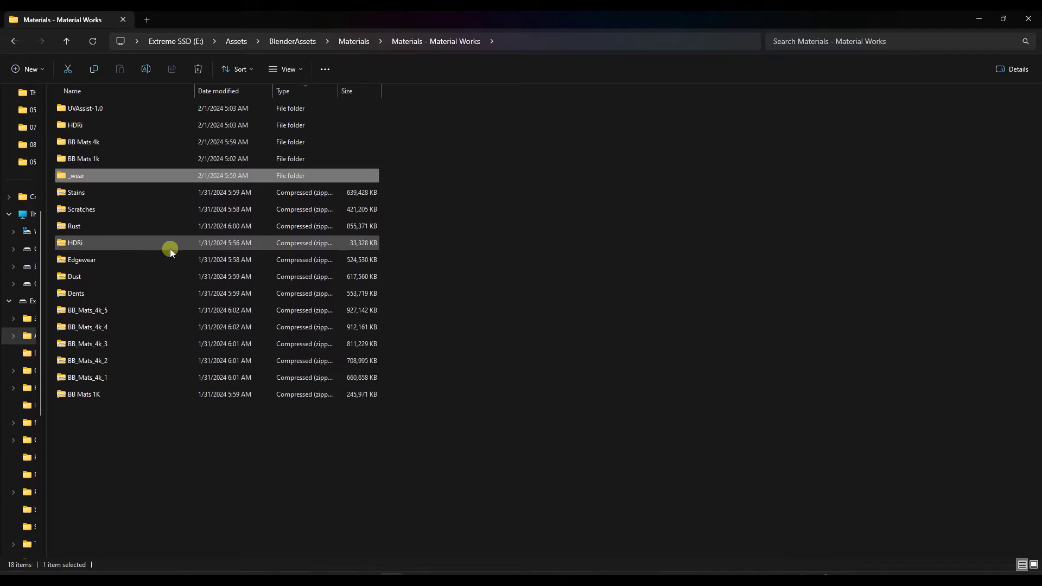
double_click(82, 228)
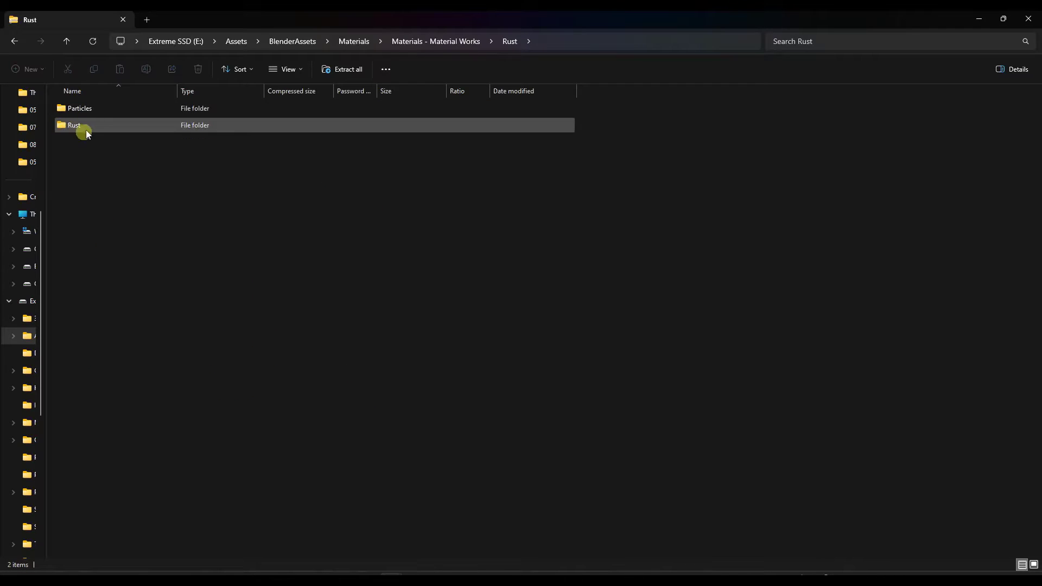
key(alt+Left)
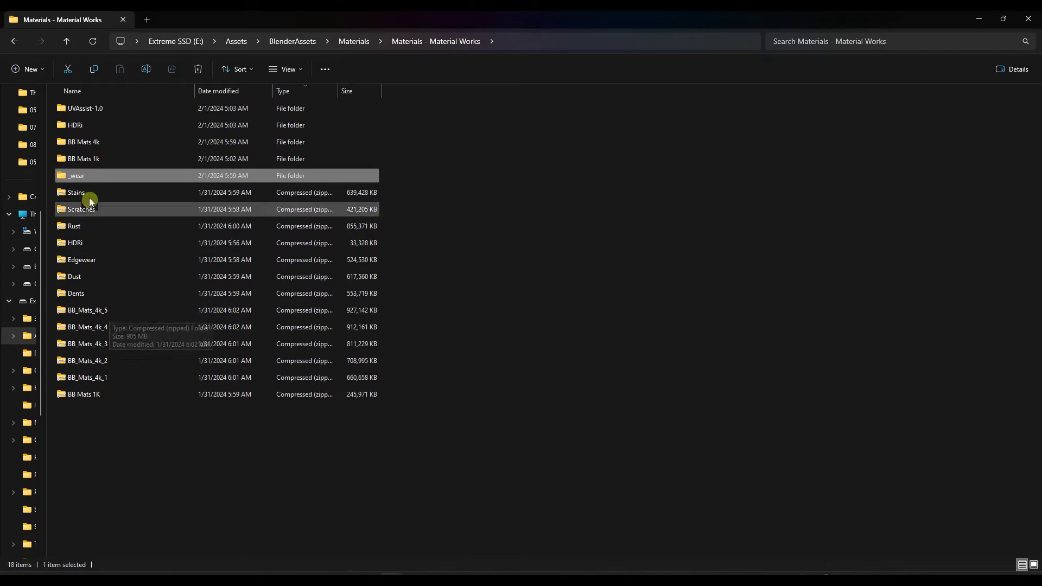
double_click(86, 225)
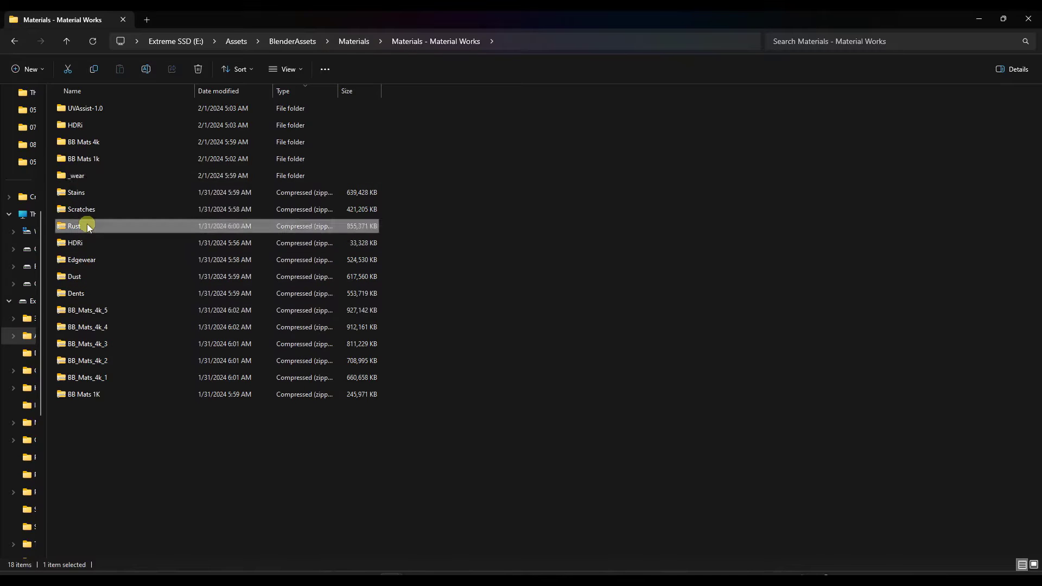
click(449, 41)
- Review how the extracted wear categories are organised inside the _wear folder, returning to Materials - Material Works
double_click(79, 172)
click(109, 145)
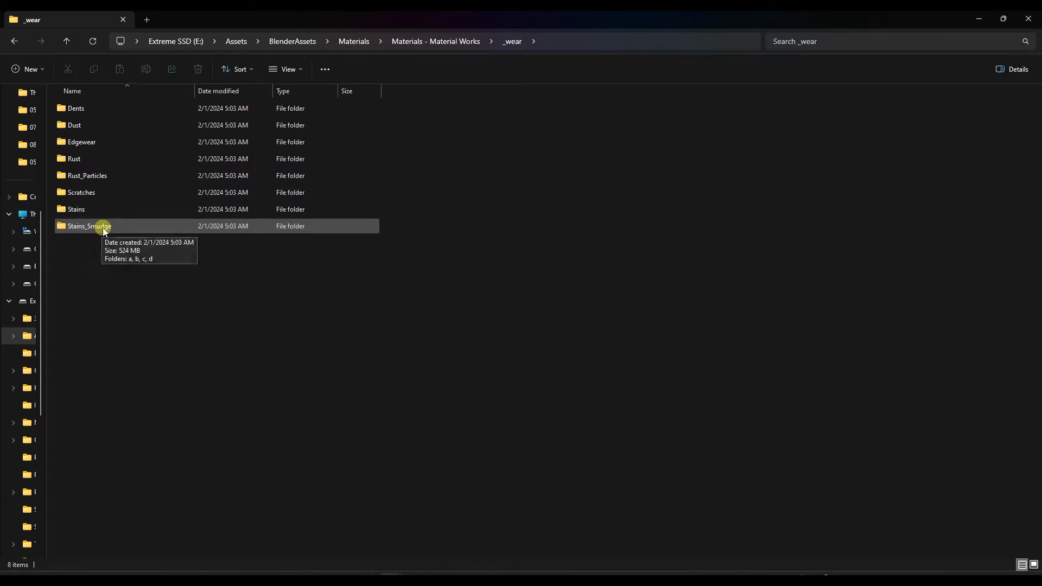
click(444, 44)
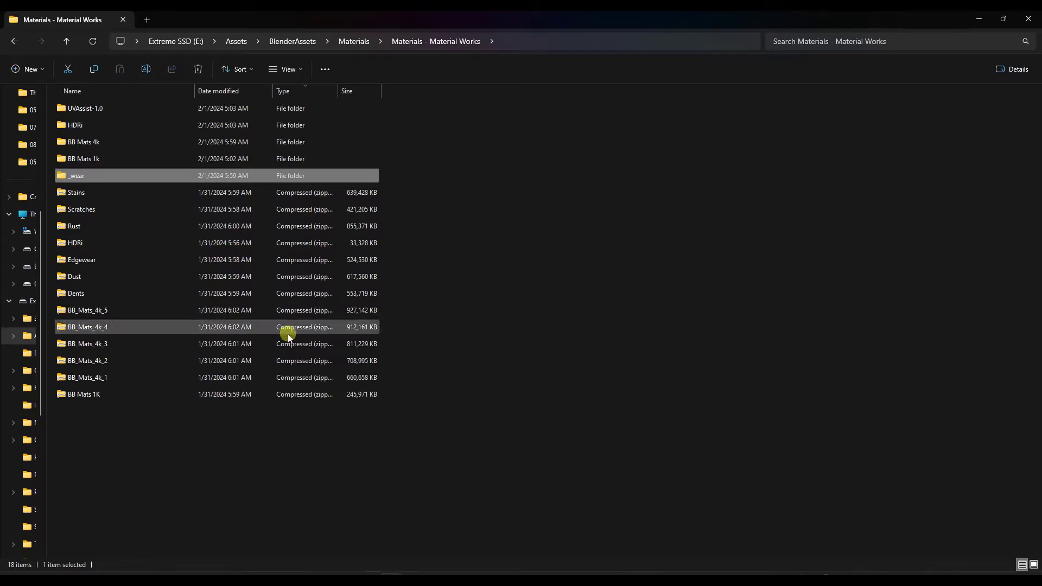
double_click(94, 179)
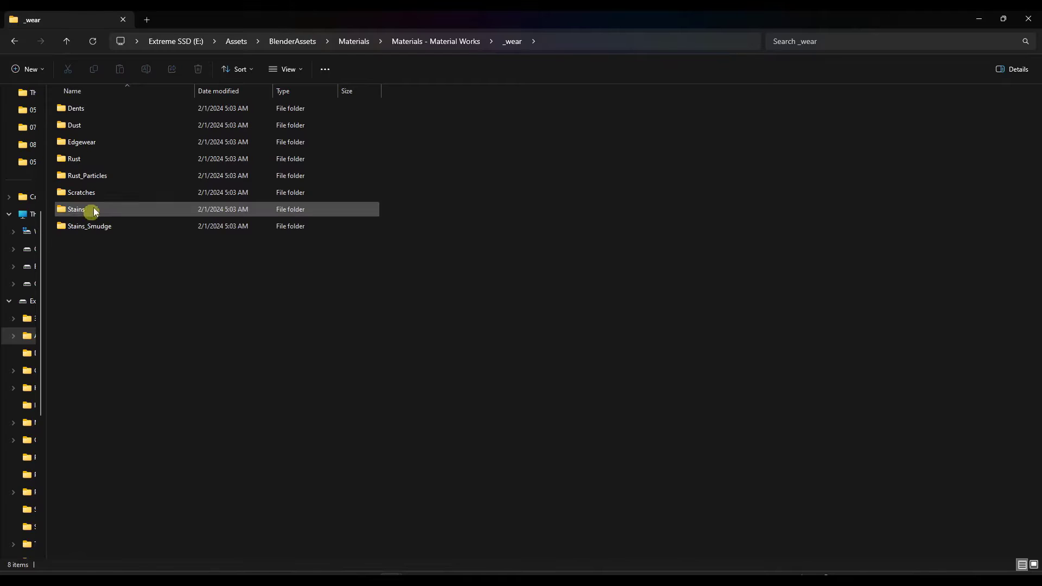
click(436, 42)
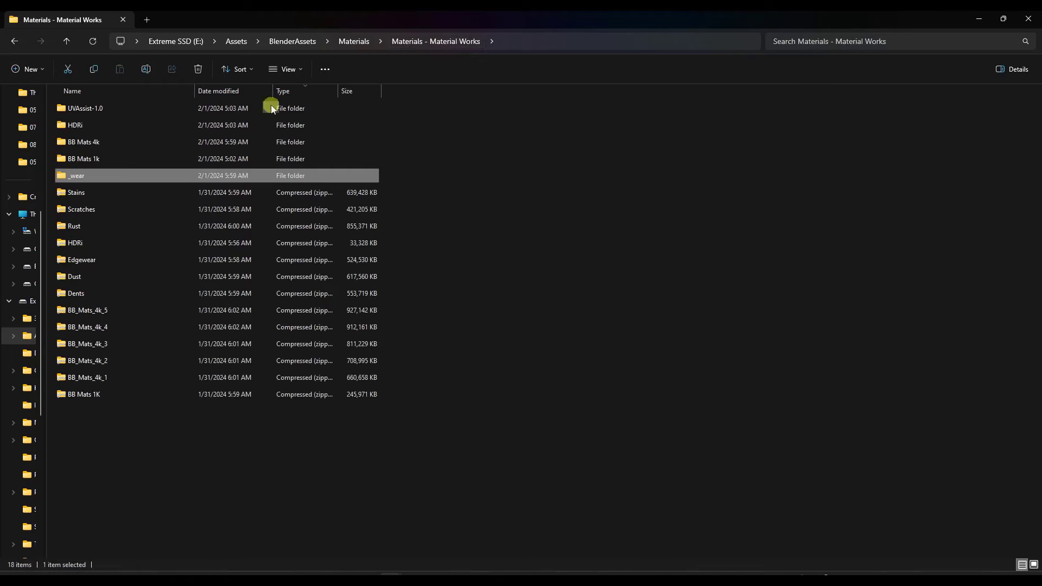
- Compare the folder structure of BB Mats 1k with that of BB Mats 4k, leaving BB Mats 4k open
double_click(84, 160)
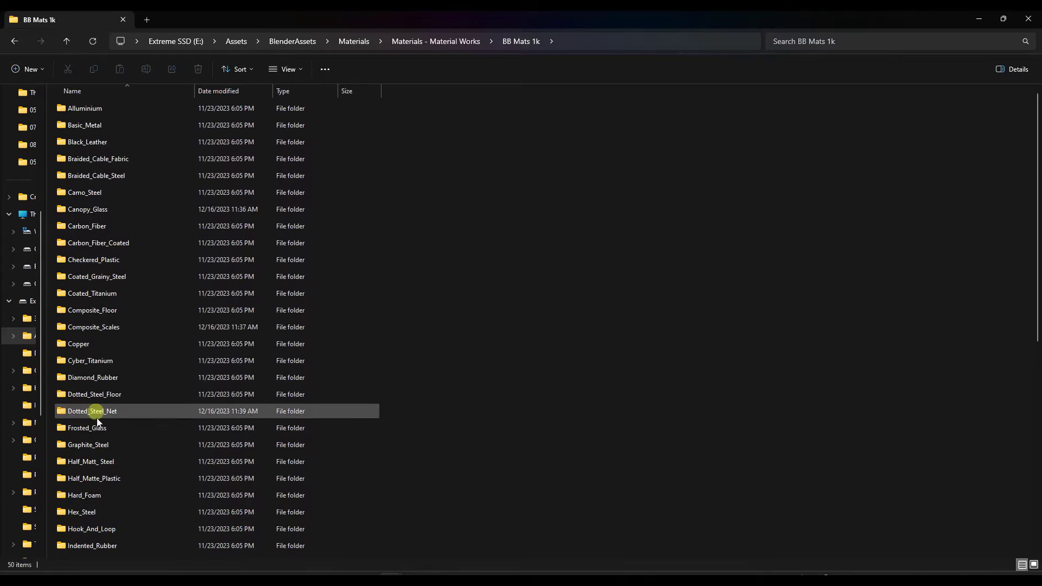
click(426, 42)
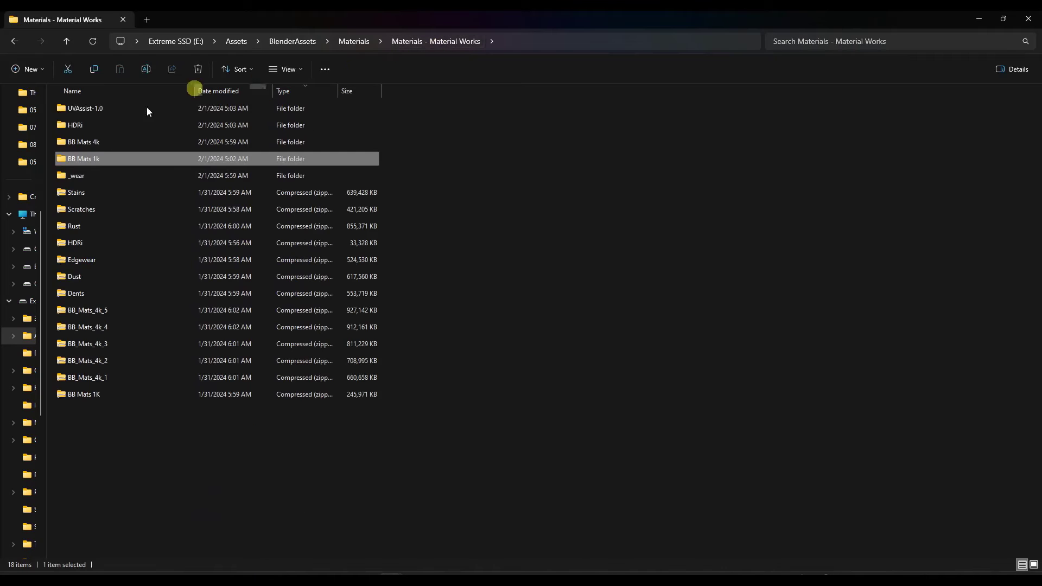
double_click(76, 142)
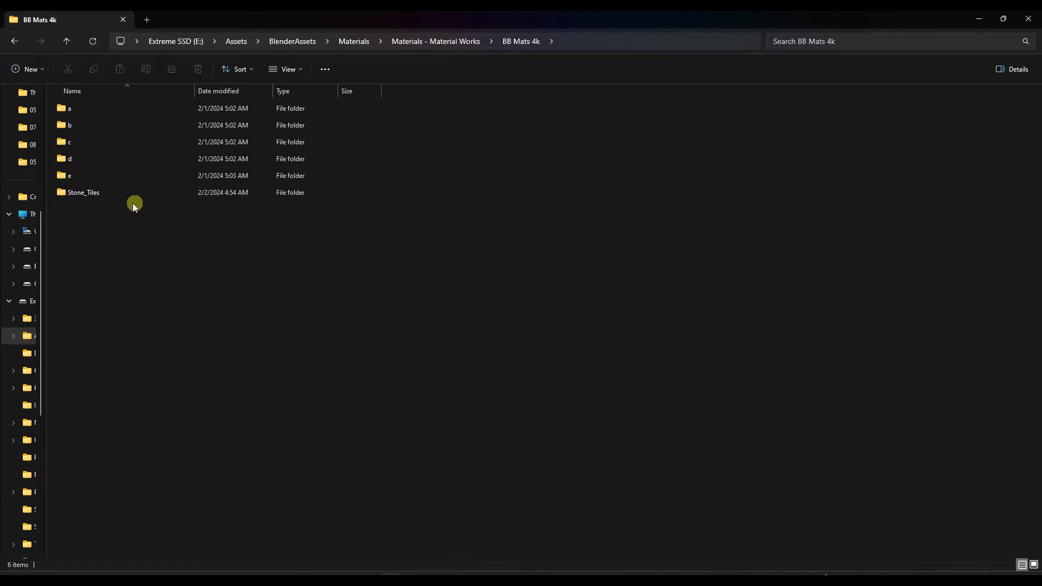
- Check the Stone_Tiles folder in BB Mats 4k, return to Materials - Material Works and switch to Blender
mouse_move(100, 195)
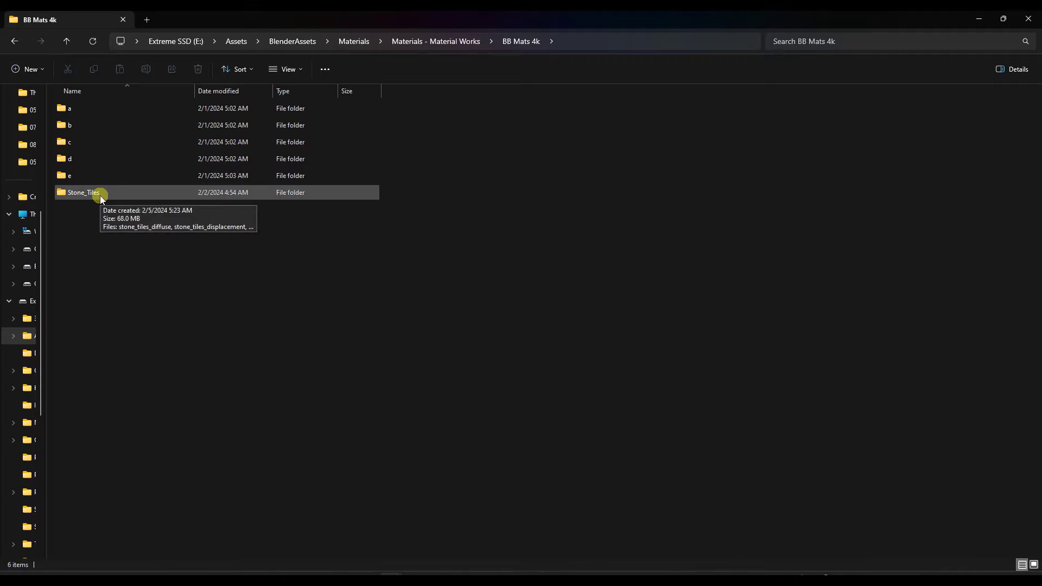
click(443, 42)
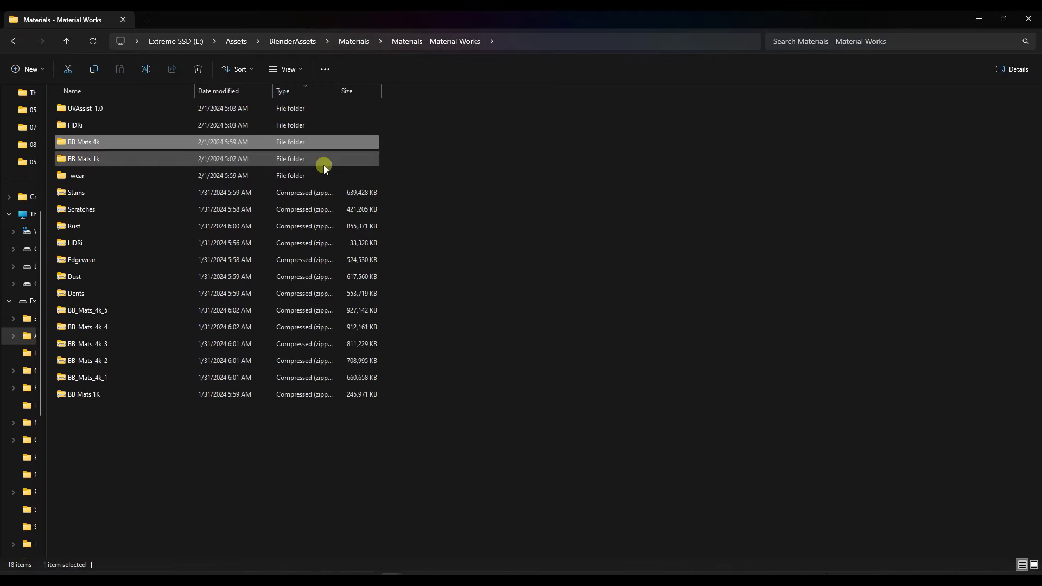
click(980, 20)
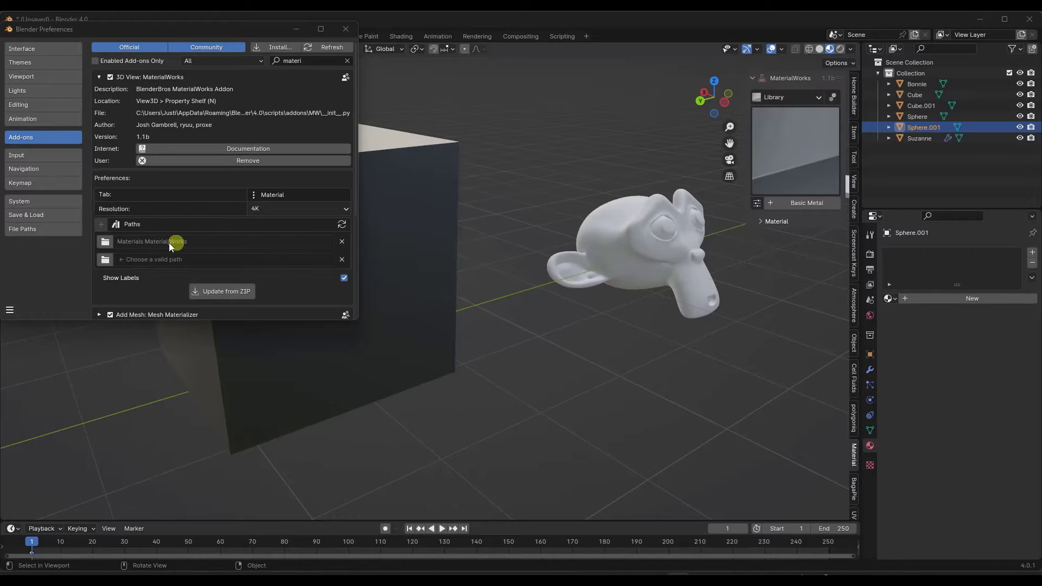
- Check the folder used as the MaterialWorks library path, cancel the folder selection and close the preferences
click(105, 243)
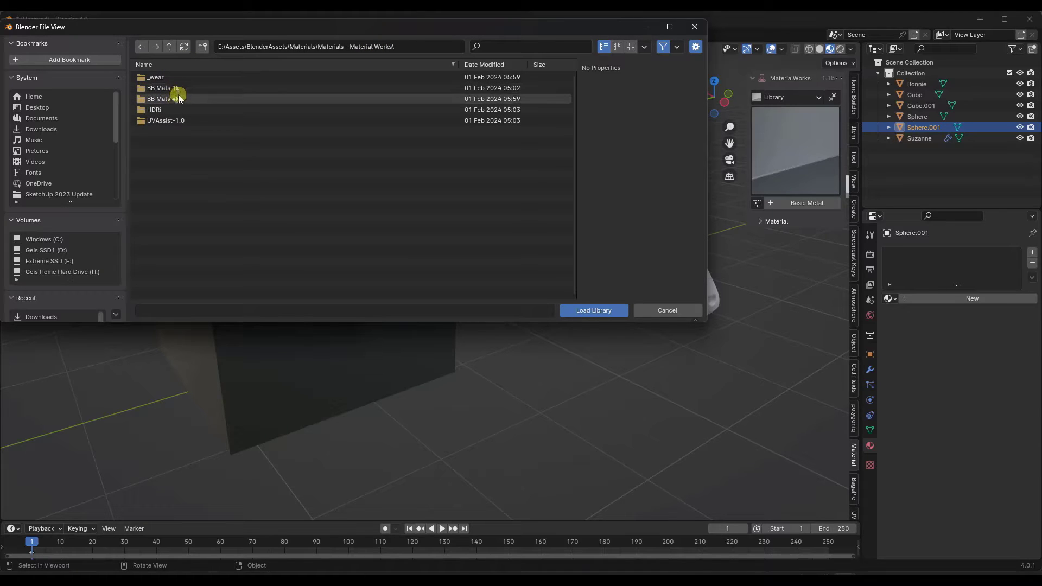
click(669, 313)
scroll(245, 259, down, 2)
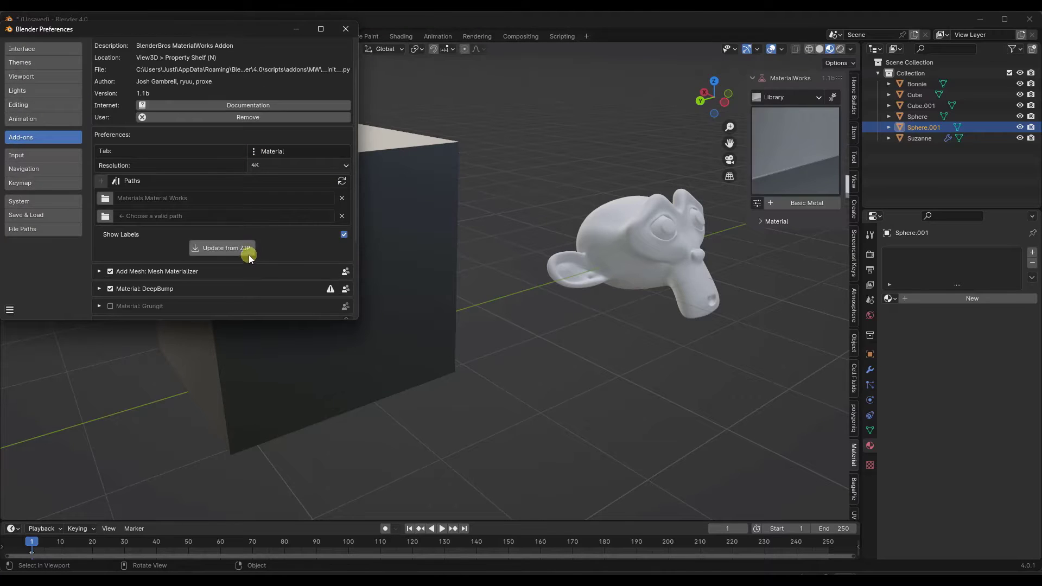
scroll(287, 216, up, 2)
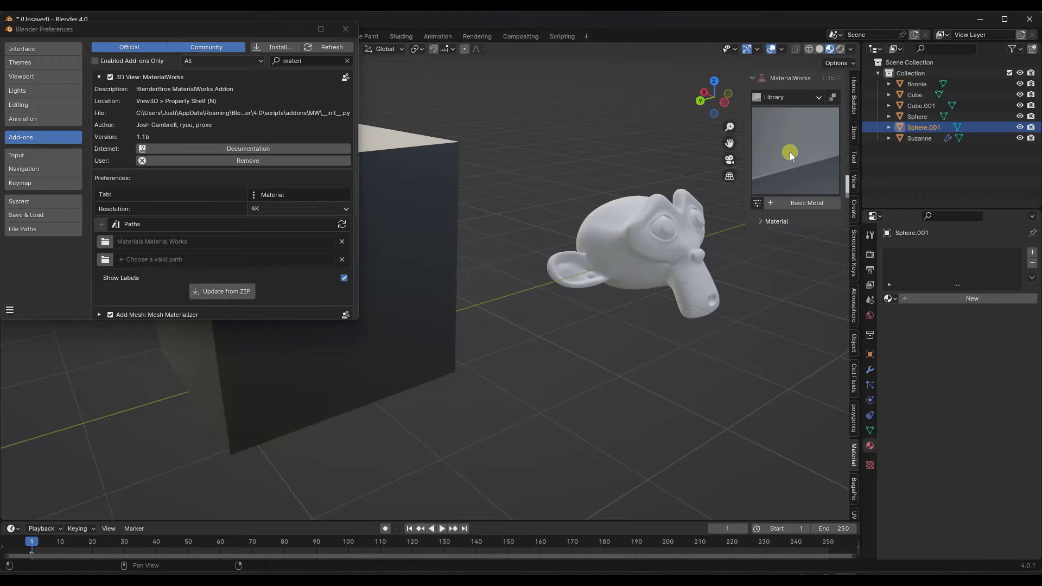
click(346, 28)
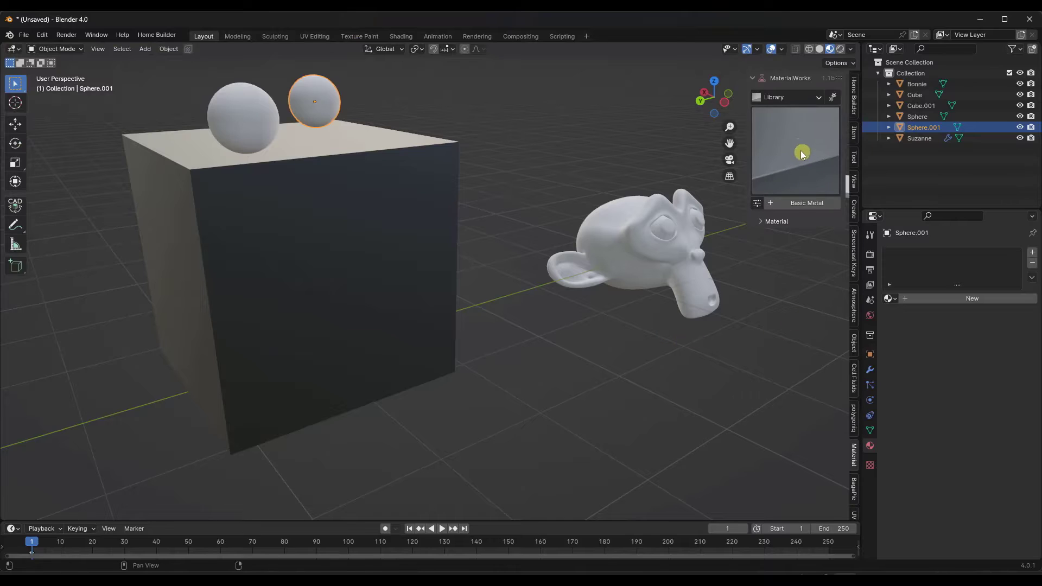
- Select the large cube and apply the Hex Steel material from the MaterialWorks library
ctrl+scroll(799, 145, down, 1)
click(271, 235)
middle_drag(271, 235, 534, 207)
middle_drag(326, 234, 342, 235)
click(796, 146)
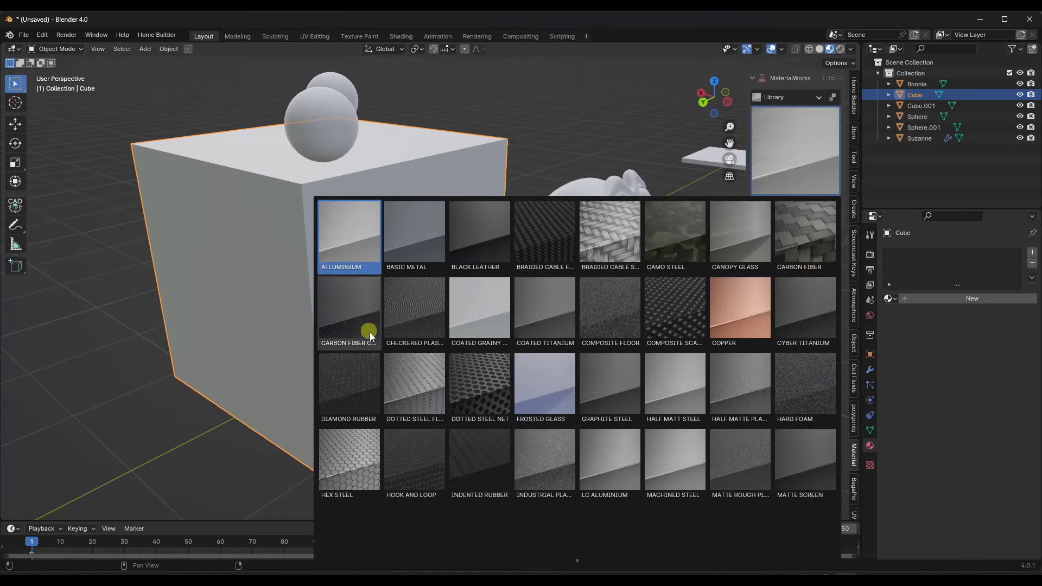
click(350, 456)
middle_drag(380, 269, 395, 196)
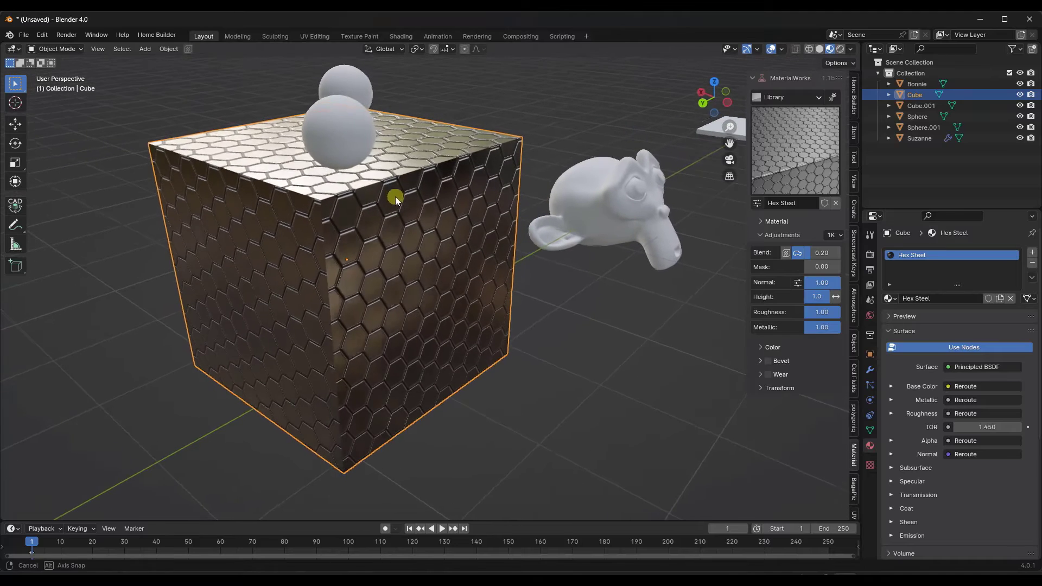
- Switch the cube's Hex Steel to UV mapping and adjust its transform to scale 1.2 and rotation about 8°
click(786, 253)
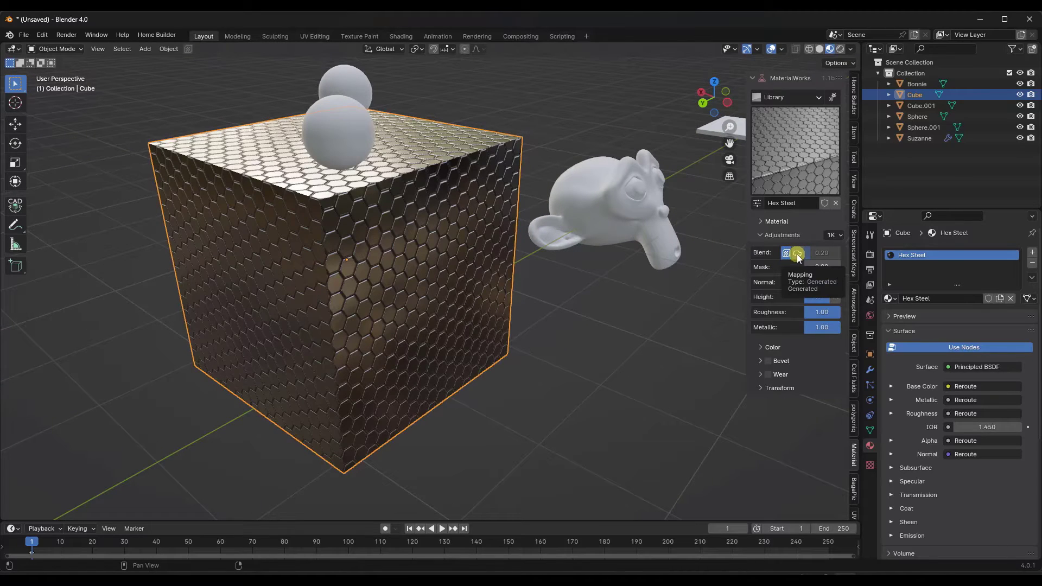
scroll(320, 244, up, 2)
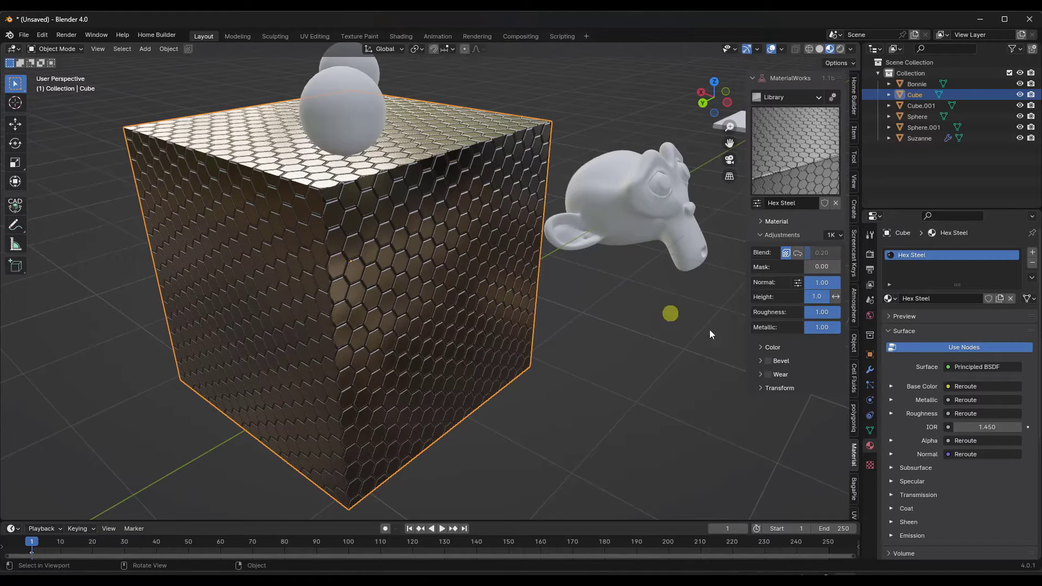
click(761, 389)
mouse_move(811, 406)
mouse_down()
mouse_move(842, 419)
mouse_move(311, 430)
mouse_move(456, 433)
mouse_move(329, 438)
mouse_move(139, 426)
mouse_move(814, 422)
mouse_up()
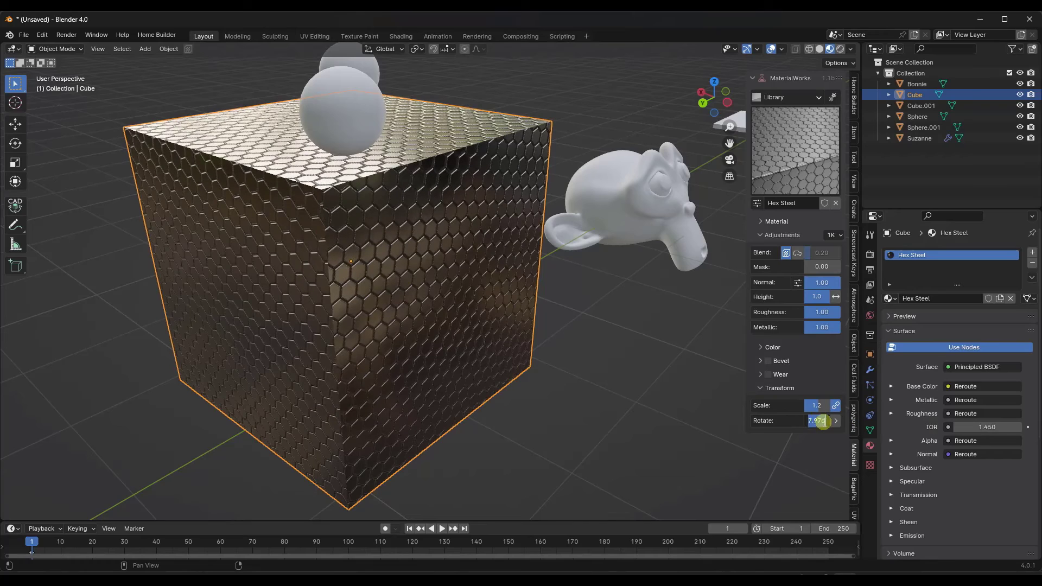
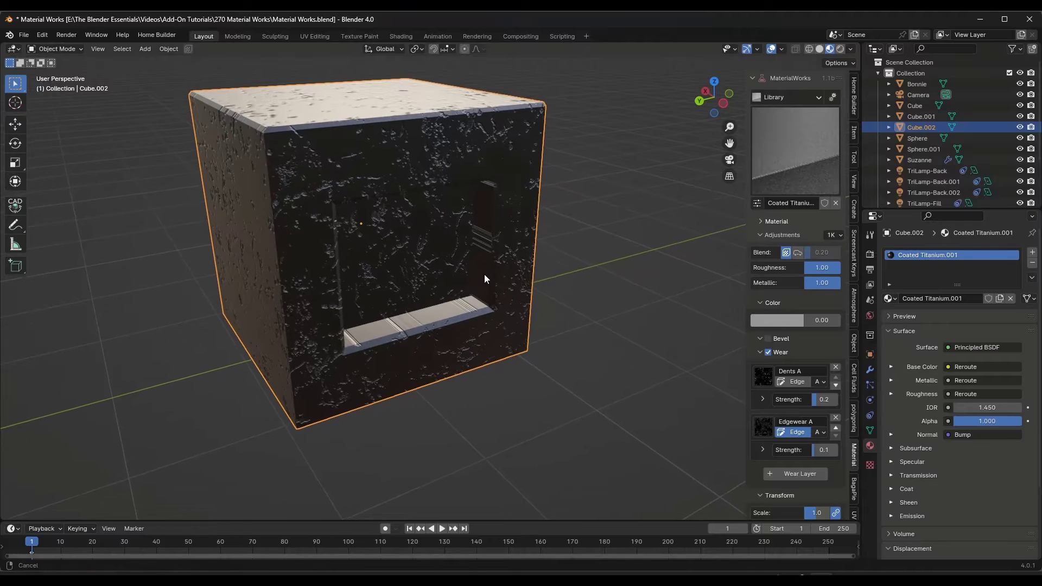
- Unwrap the Coated Titanium cube with the recessed opening in Edit Mode using UV Assist's Unwrap it! command
click(854, 511)
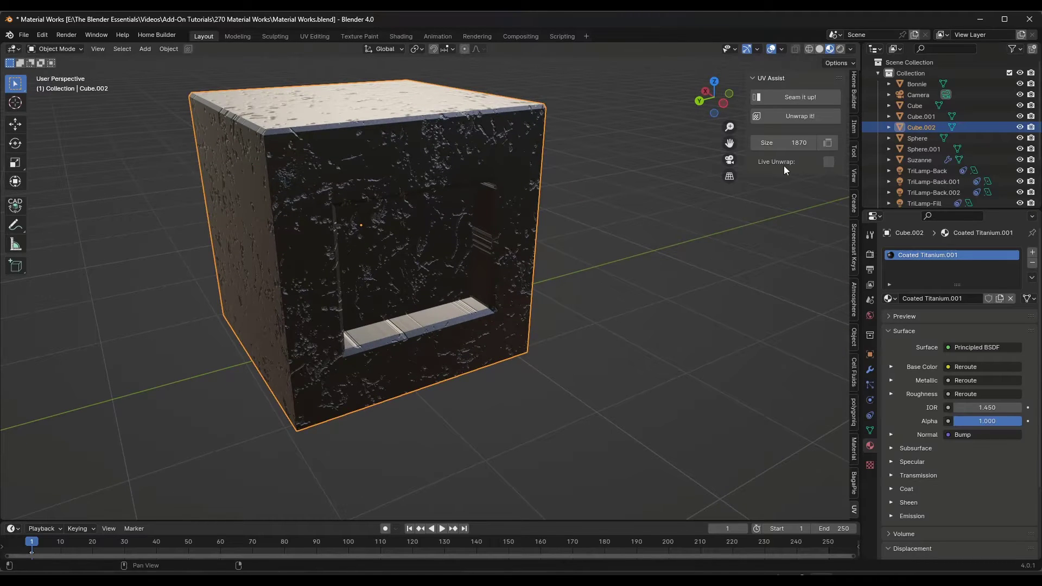
mouse_move(399, 216)
middle_down()
mouse_move(387, 219)
mouse_move(397, 216)
middle_up()
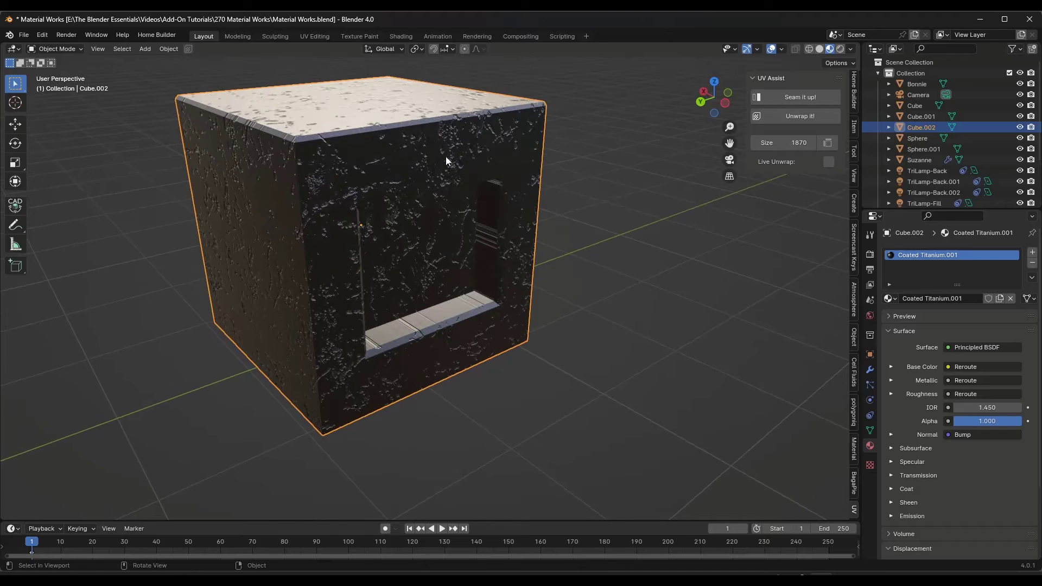
middle_drag(436, 144, 402, 158)
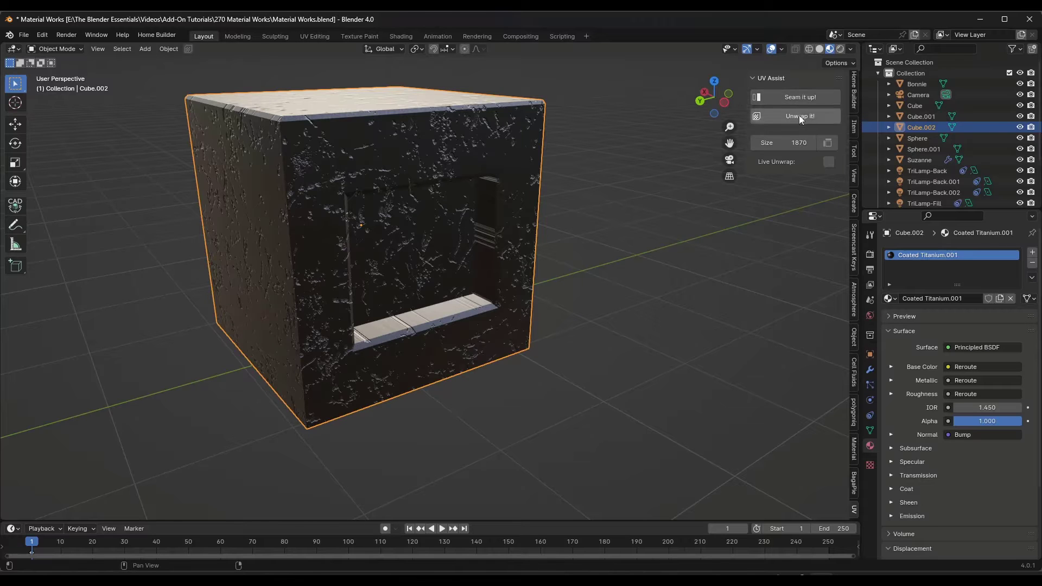
middle_drag(447, 155, 449, 158)
key(Tab)
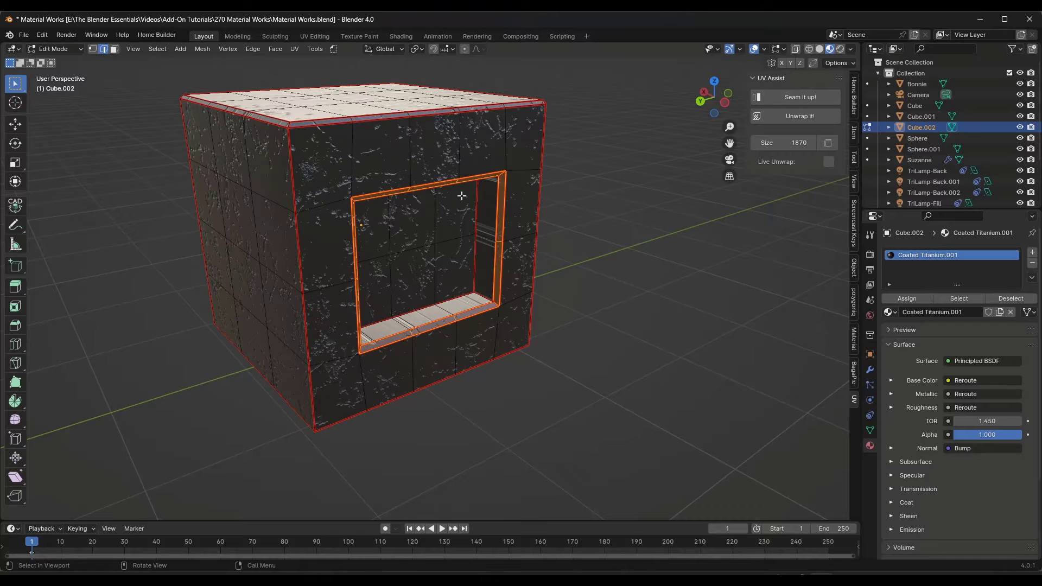
click(802, 117)
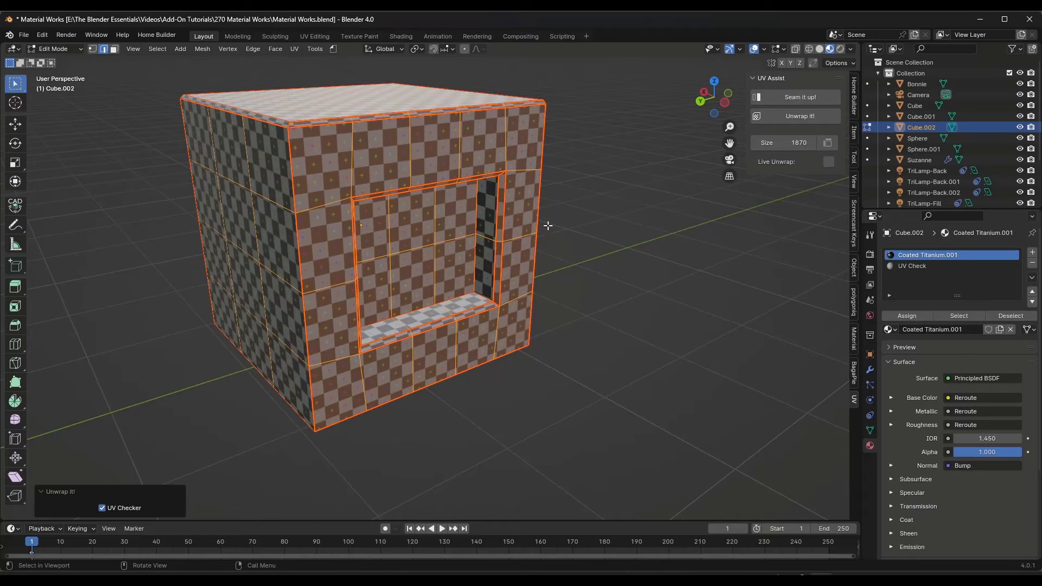
- Compare the unwrapped cube with the UV Checker on and off, leaving the checker off
click(102, 508)
click(102, 508)
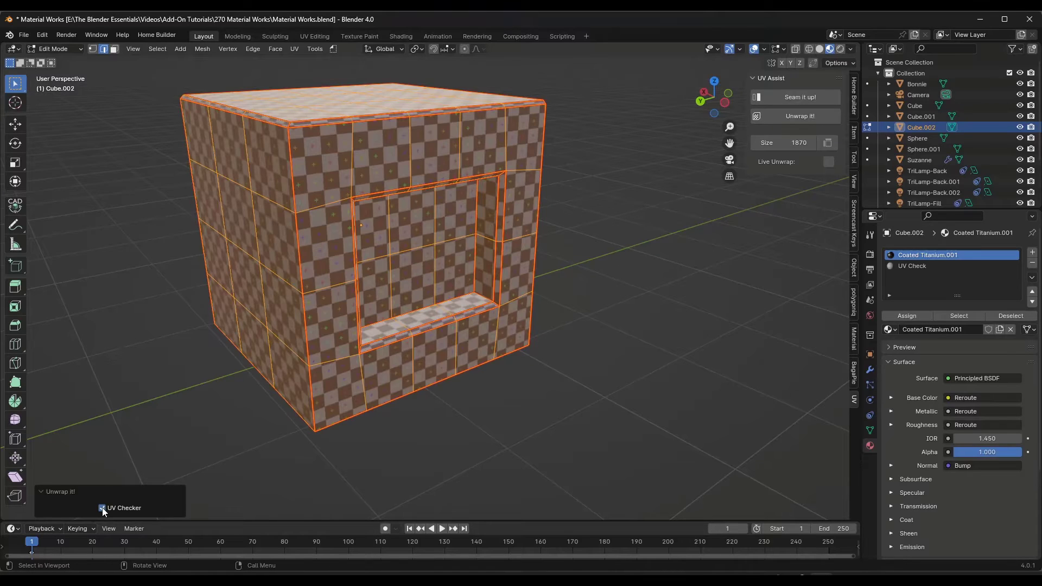
click(102, 507)
click(101, 508)
click(101, 508)
click(101, 509)
click(101, 508)
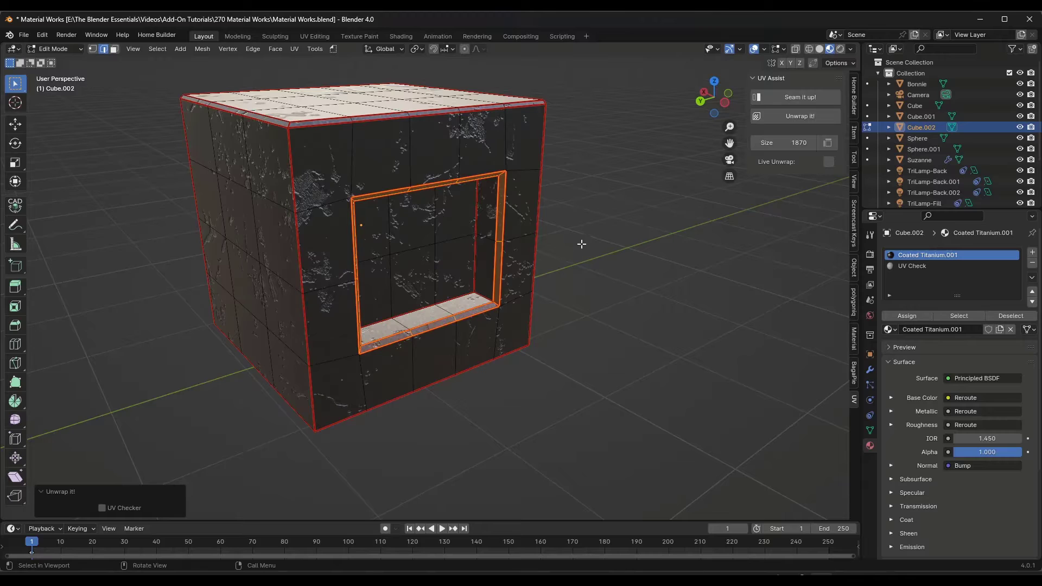
- Return to Object Mode and inspect the wear texture on the unwrapped cube from several angles
key(Tab)
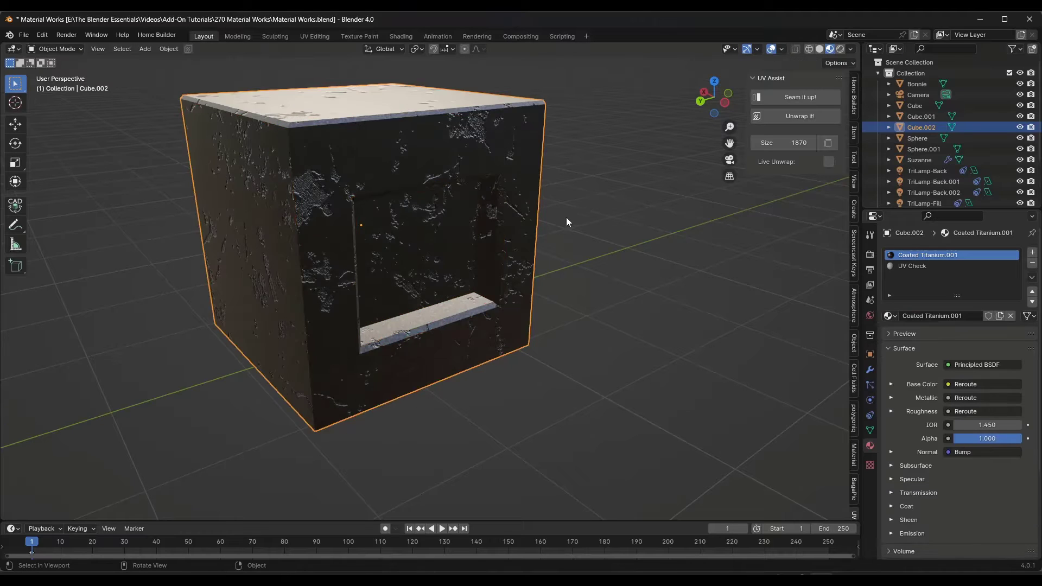
scroll(492, 226, up, 2)
scroll(496, 224, down, 2)
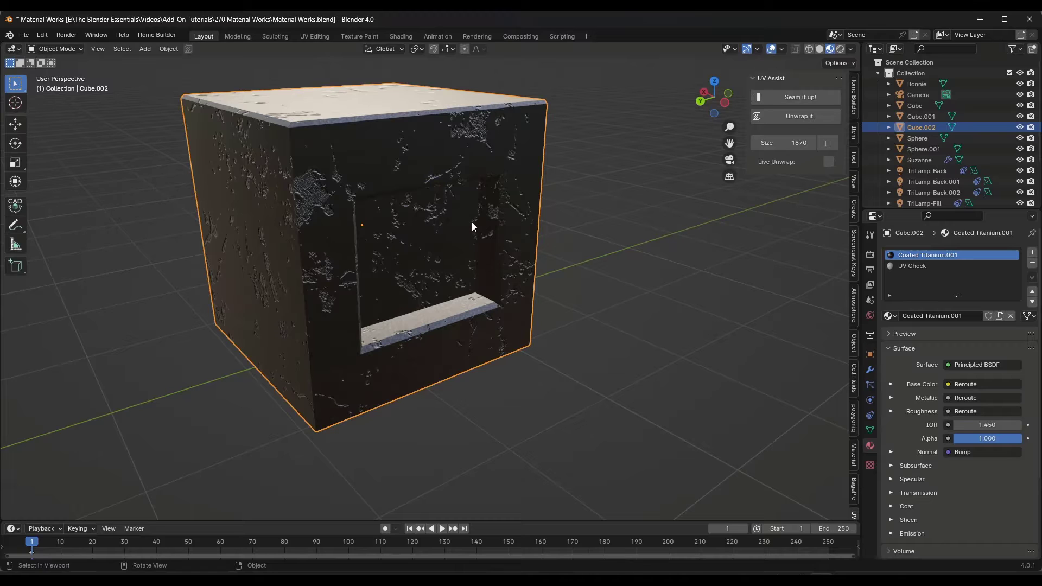
middle_drag(471, 229, 464, 187)
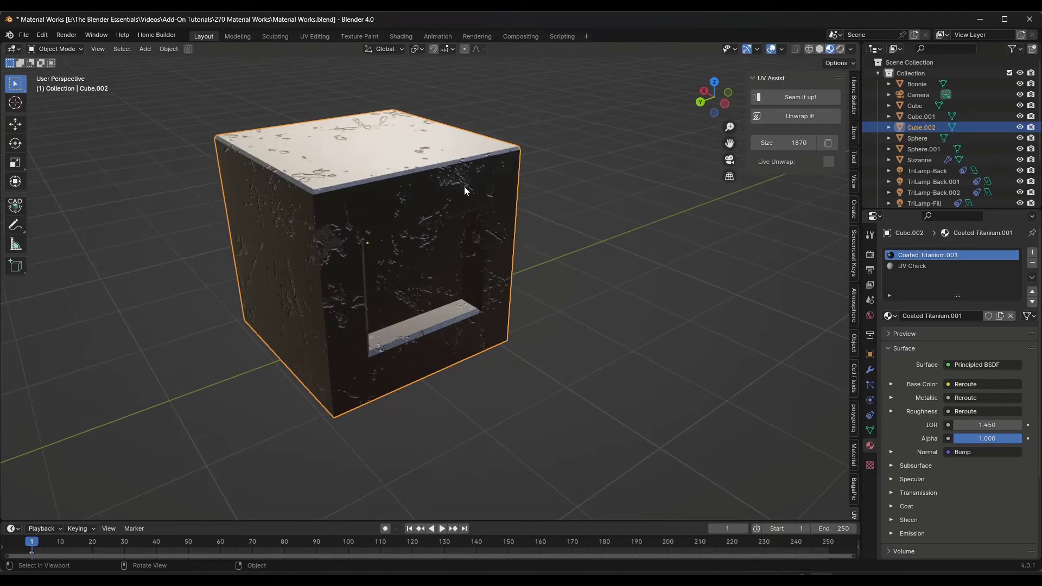
middle_drag(466, 228, 461, 227)
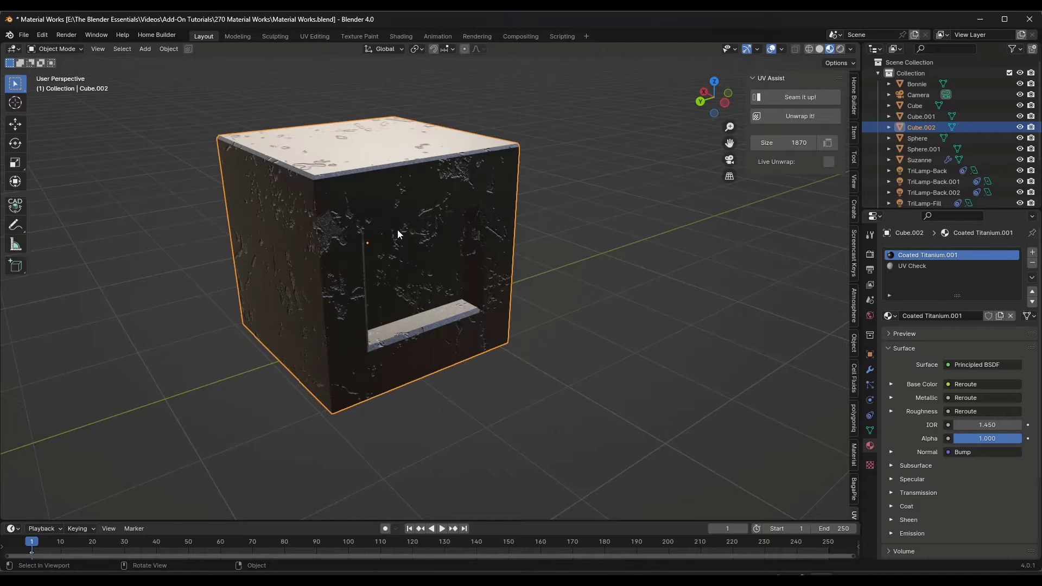
middle_drag(392, 223, 671, 264)
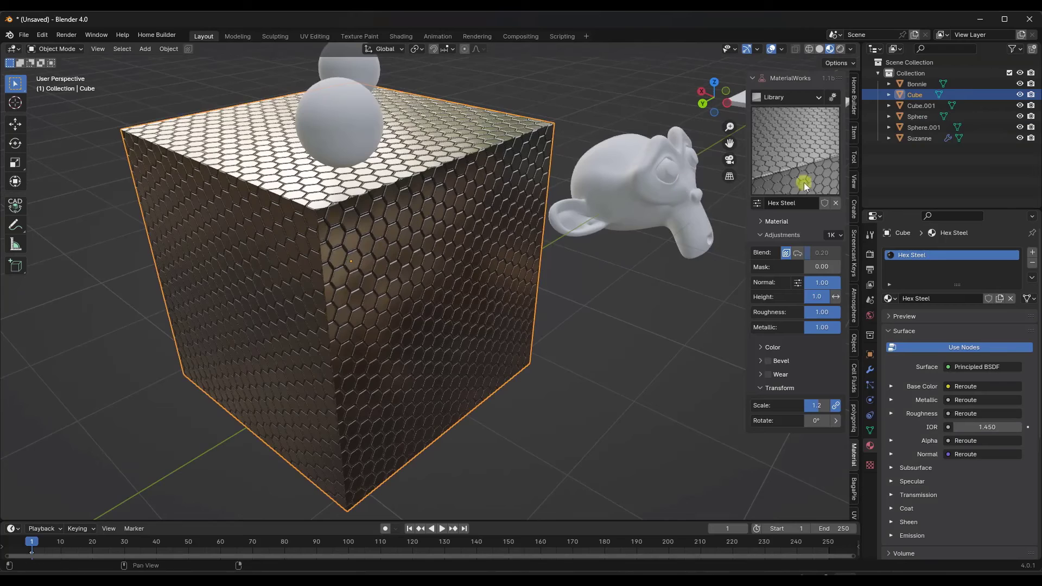
- Replace the large cube's Hex Steel material with Coated Titanium from the MaterialWorks library
click(776, 178)
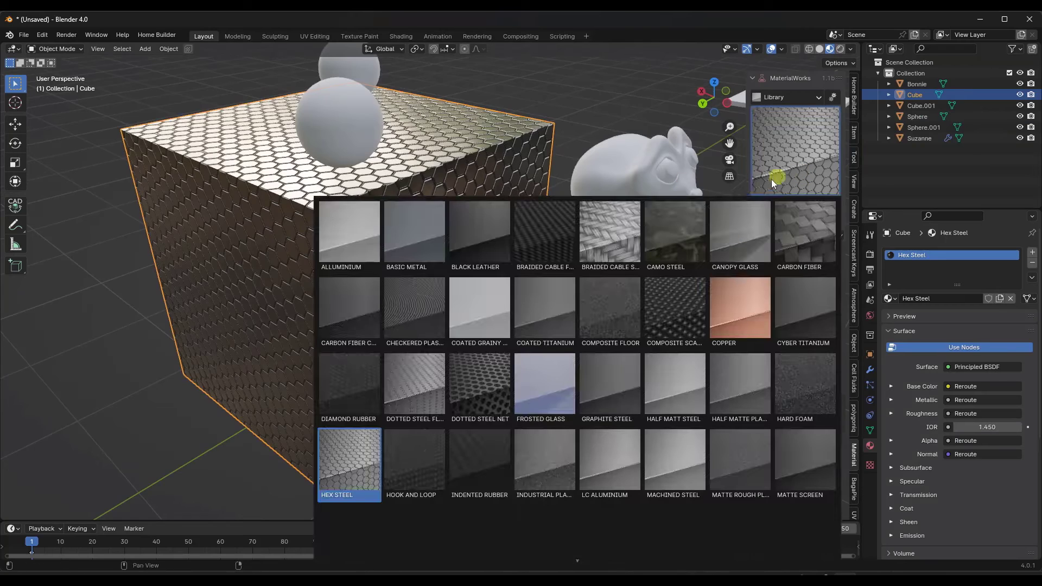
click(608, 319)
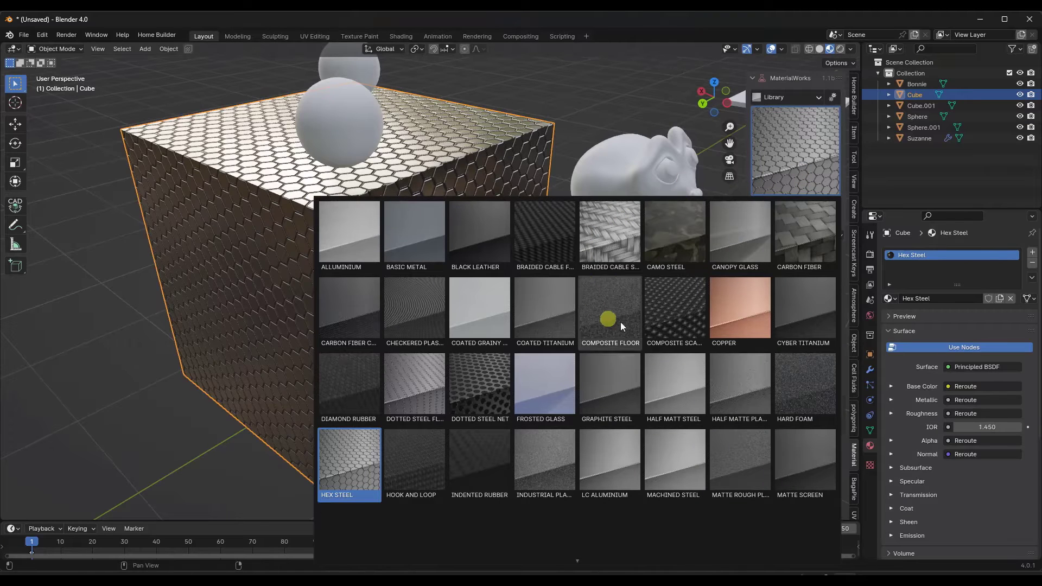
click(538, 302)
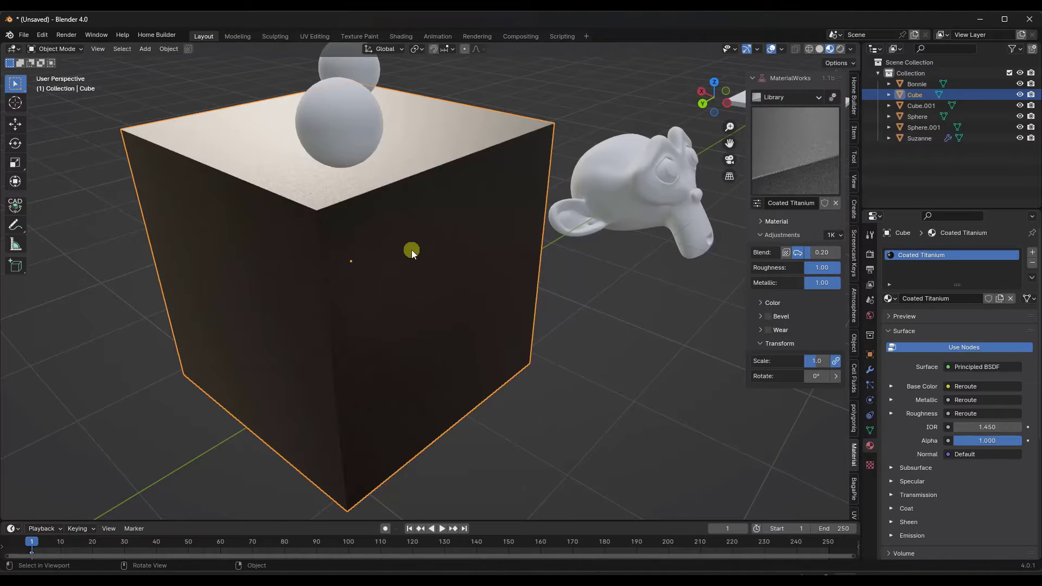
- Change the large cube's material to Indented Rubber
click(799, 146)
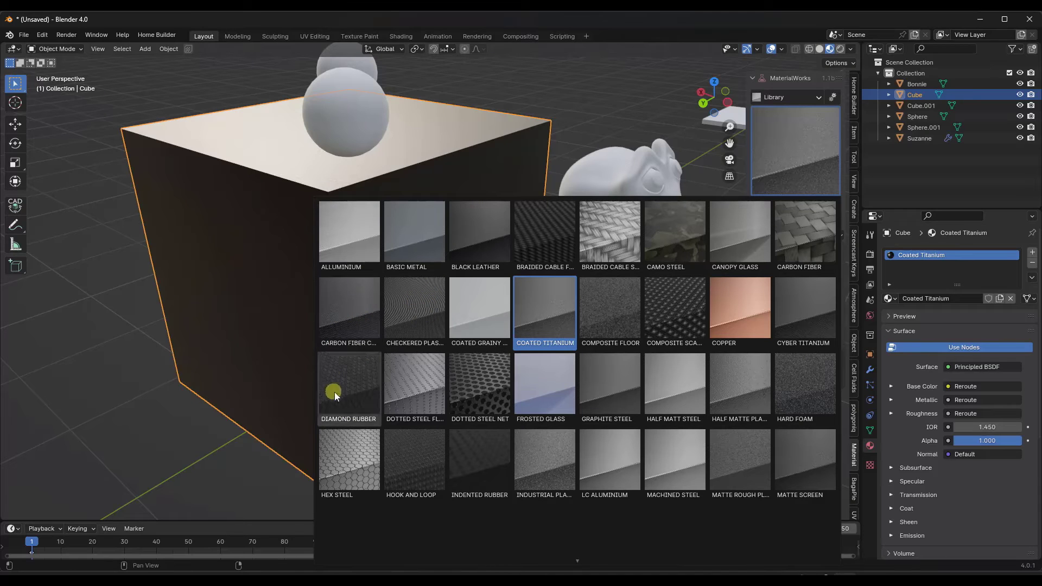
click(478, 470)
mouse_move(437, 222)
middle_down()
mouse_move(442, 232)
mouse_move(442, 224)
middle_up()
- Browse the full material library, apply Carbon Fiber Coated to the large cube and inspect its surface up close
click(792, 153)
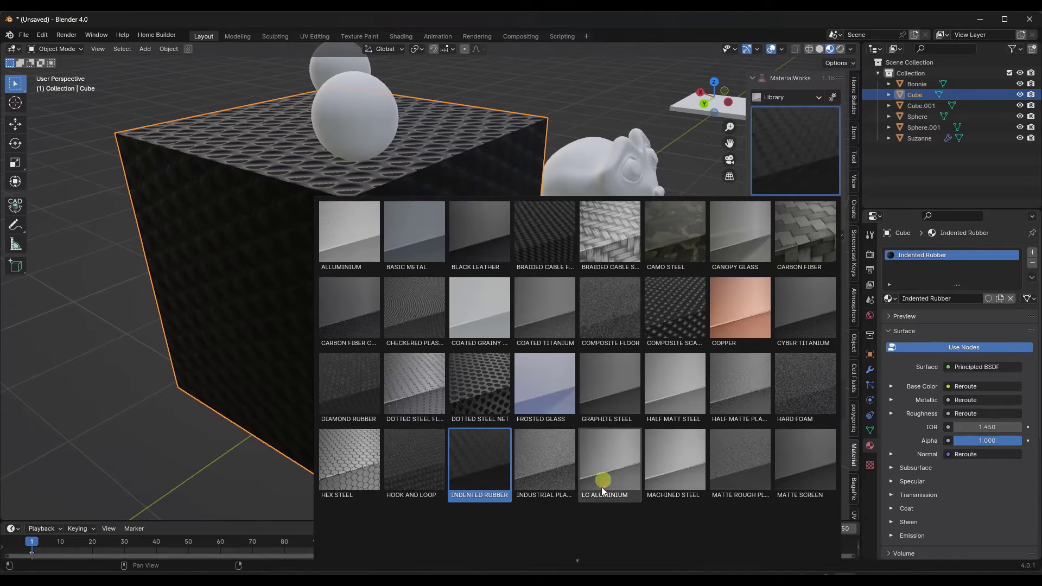
mouse_move(579, 562)
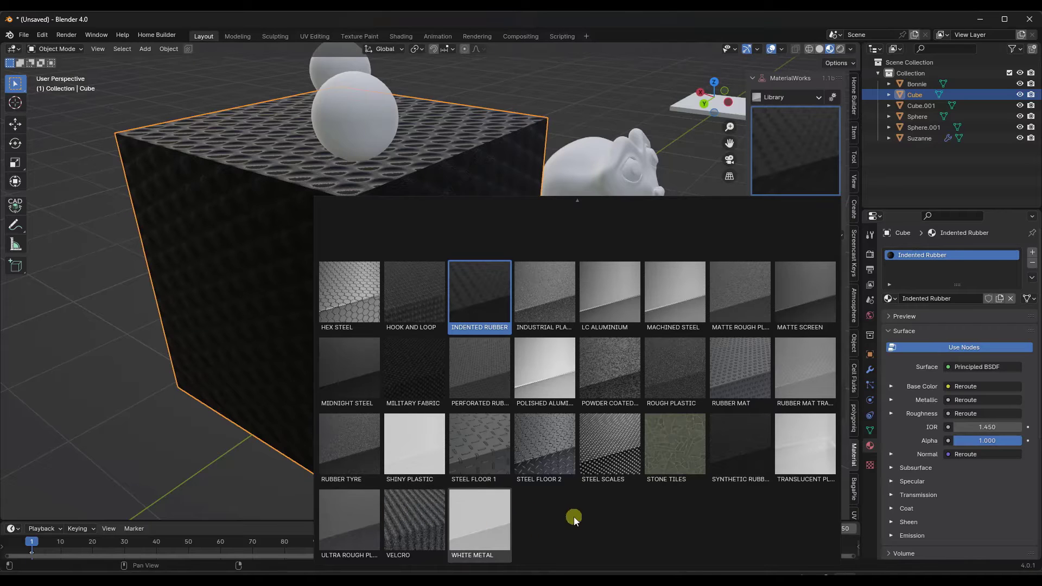
mouse_move(579, 201)
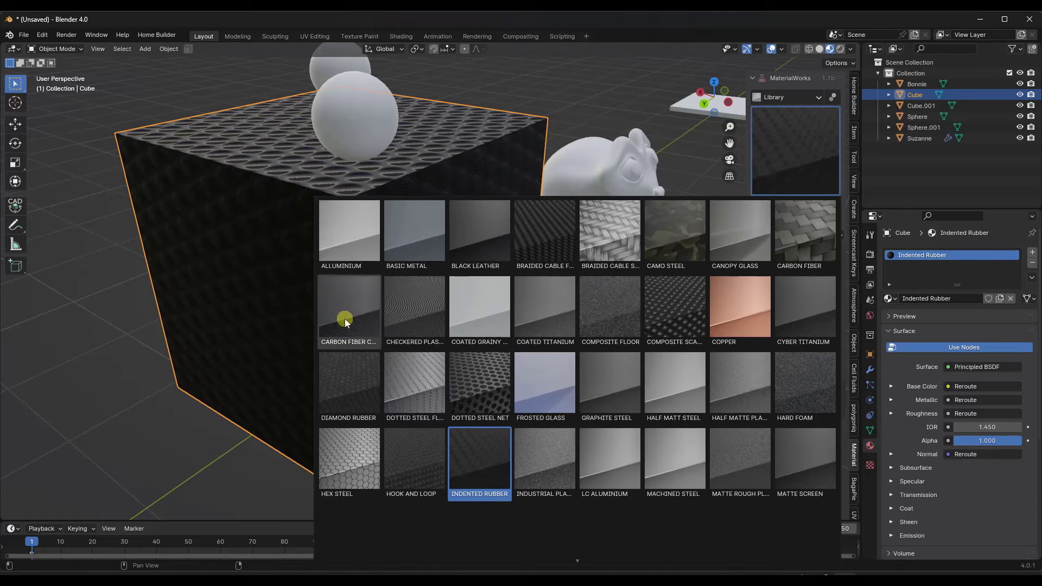
click(349, 306)
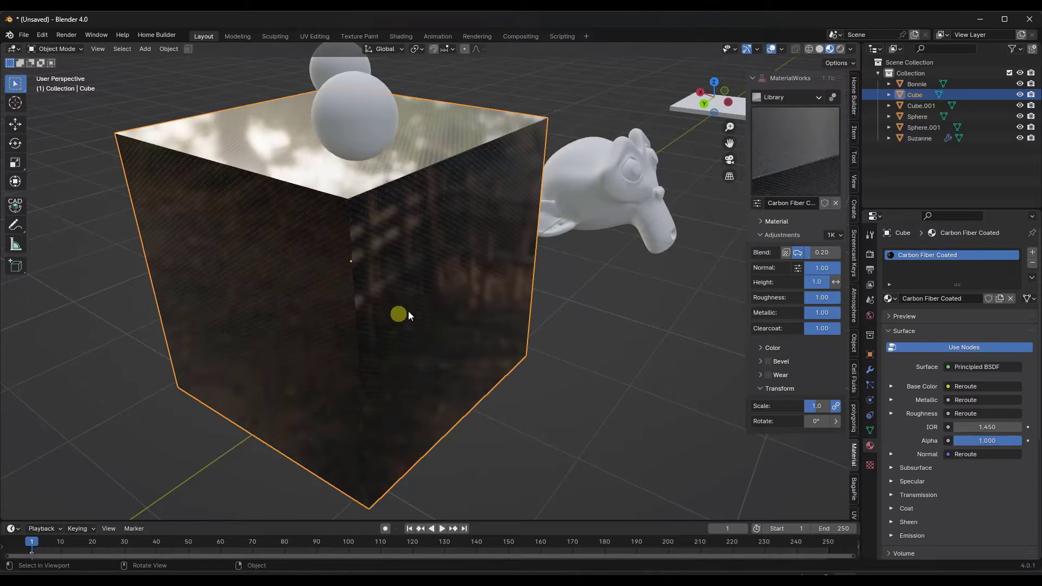
scroll(366, 191, up, 3)
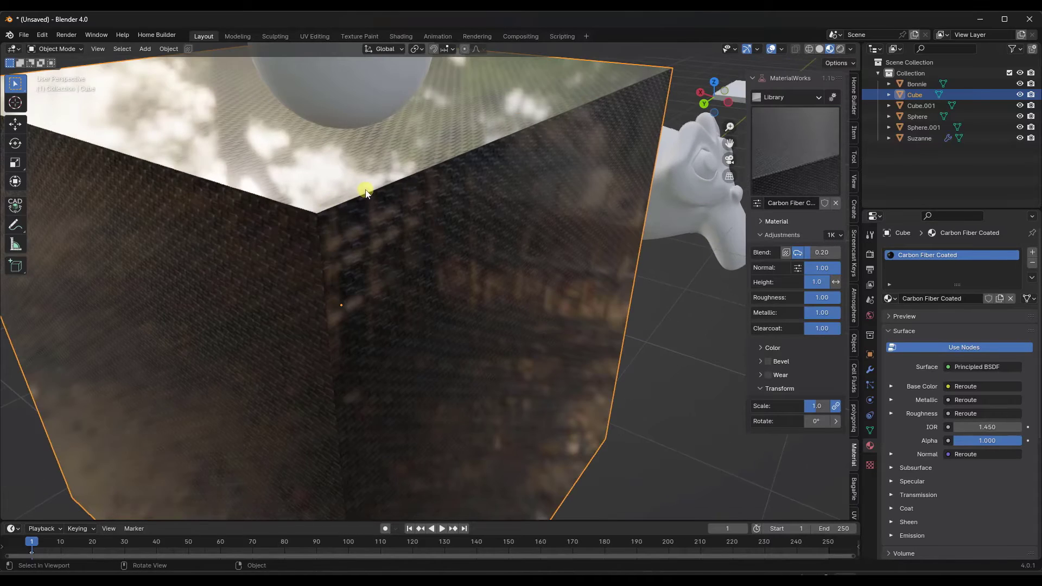
scroll(366, 191, down, 4)
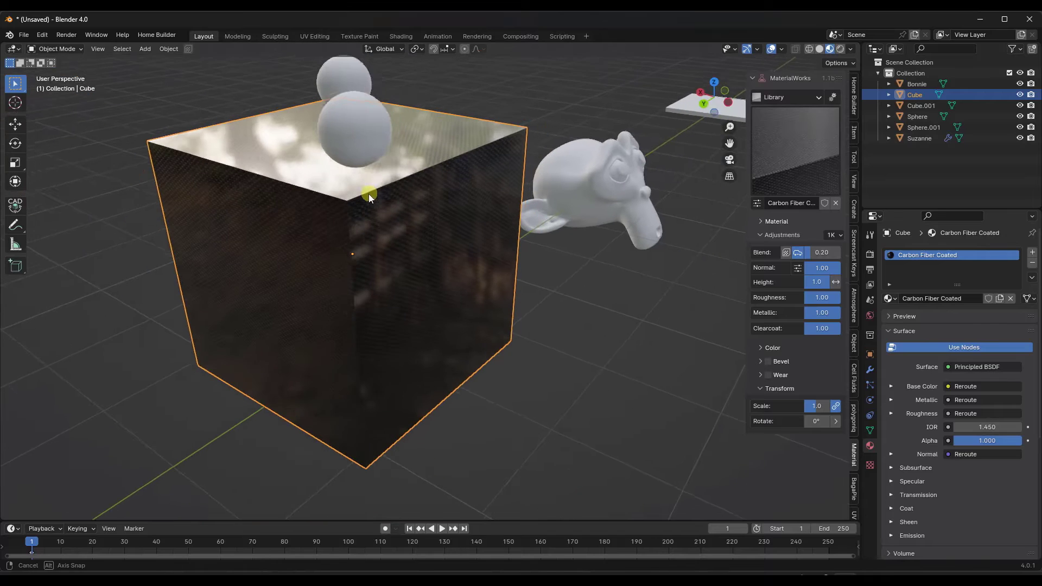
- Inspect the Carbon Fiber Coated surface from both sides and undo applying it to the large cube
middle_drag(515, 240, 422, 240)
scroll(421, 250, down, 1)
scroll(413, 166, up, 1)
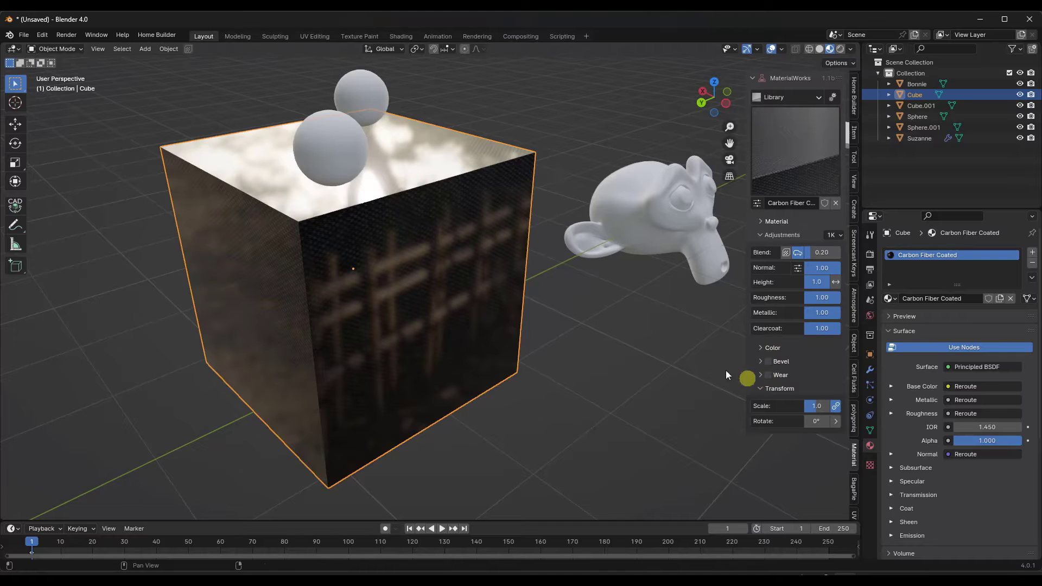
middle_drag(374, 272, 353, 264)
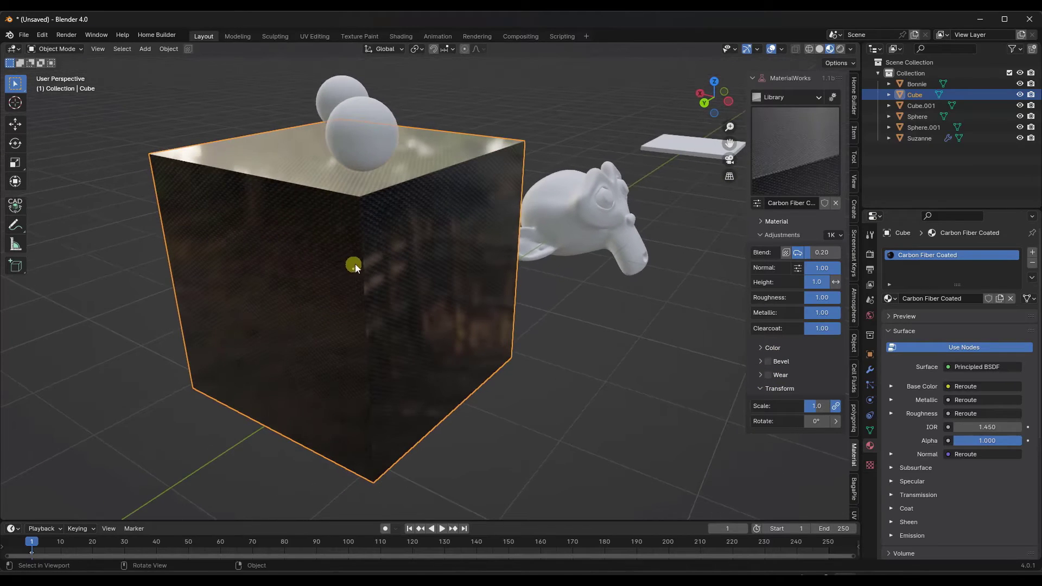
key(ctrl+z)
middle_drag(461, 235, 464, 236)
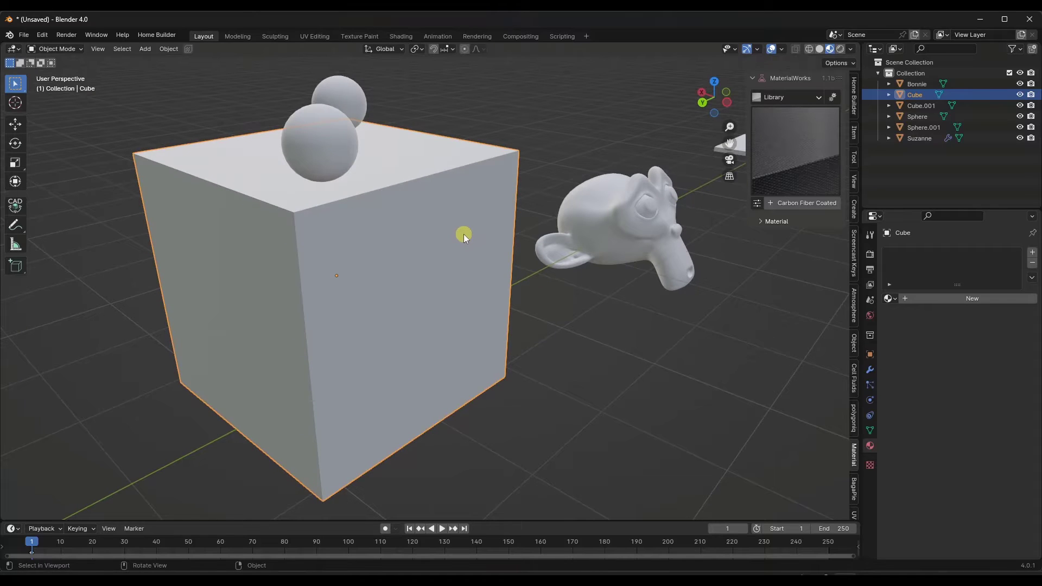
middle_drag(540, 244, 542, 223)
middle_drag(456, 241, 456, 241)
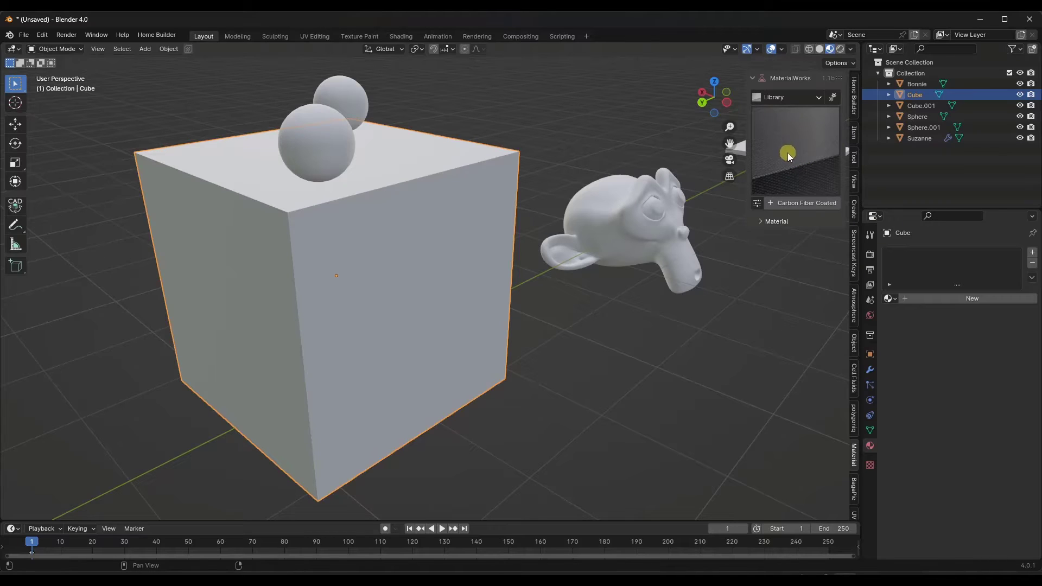
middle_drag(459, 214, 458, 211)
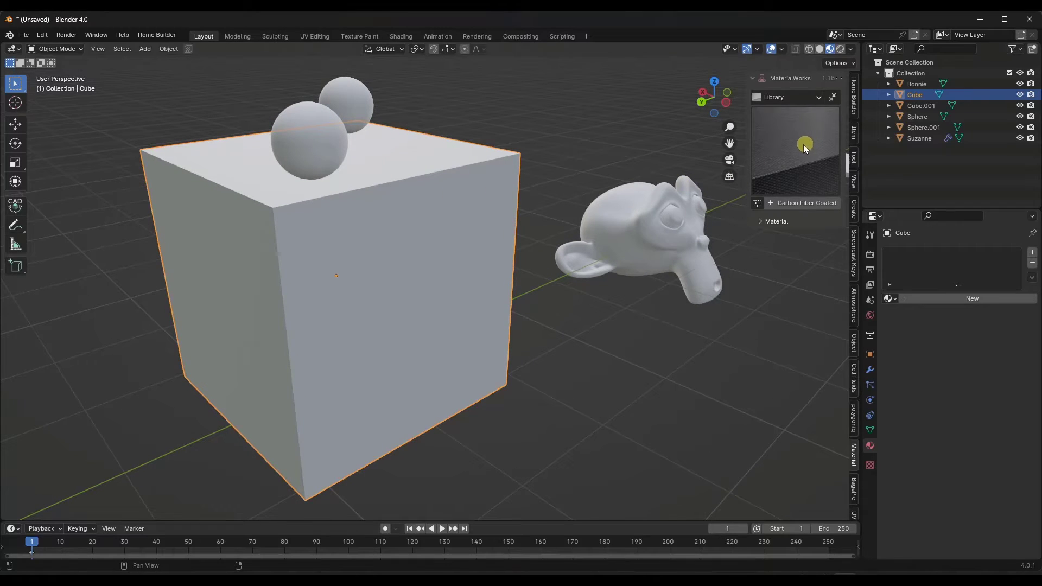
middle_drag(524, 170, 458, 204)
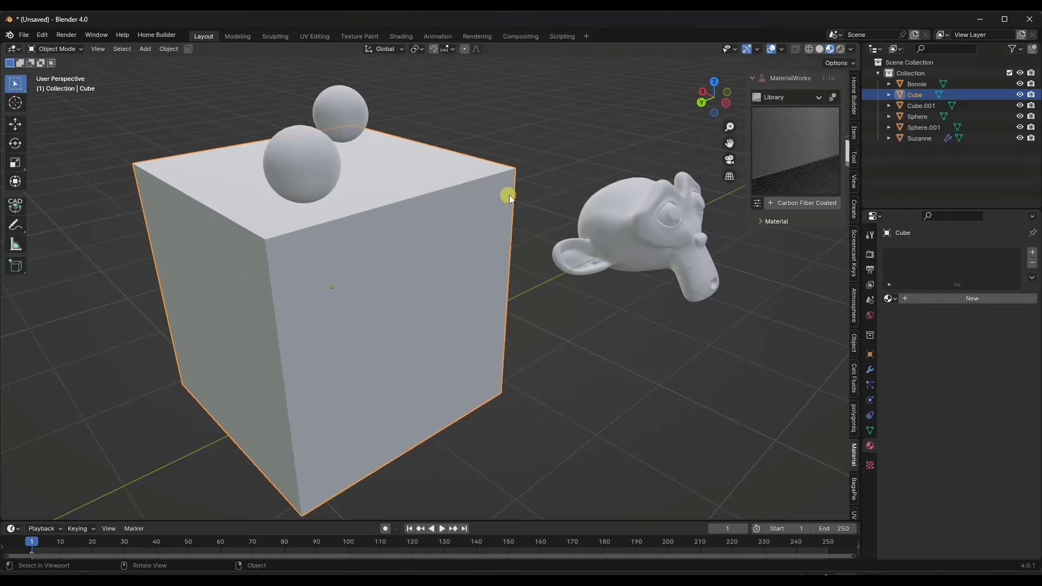
- Apply the Coated Titanium material from the library to the large cube
click(813, 133)
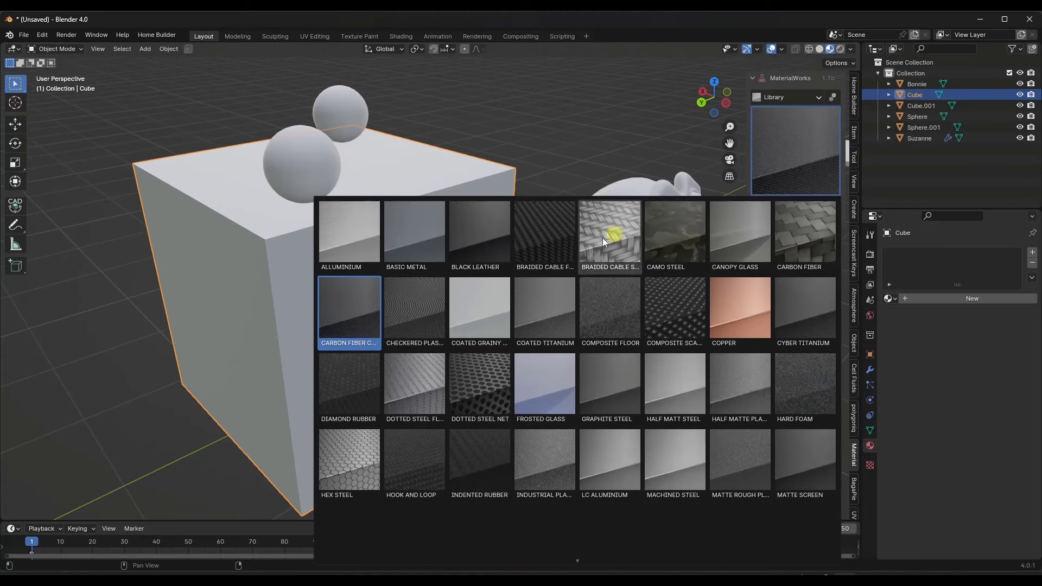
click(541, 311)
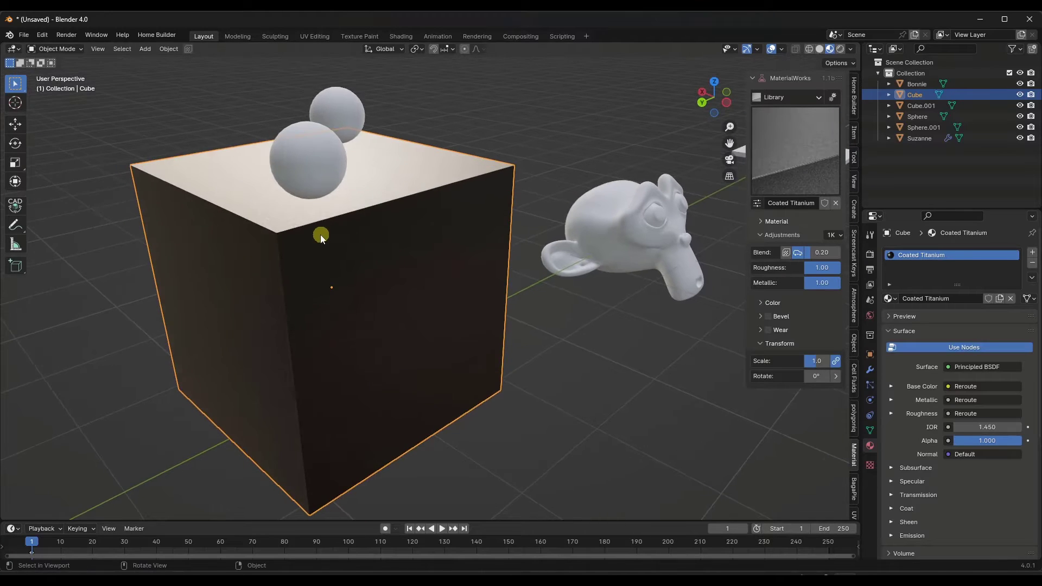
scroll(320, 235, up, 2)
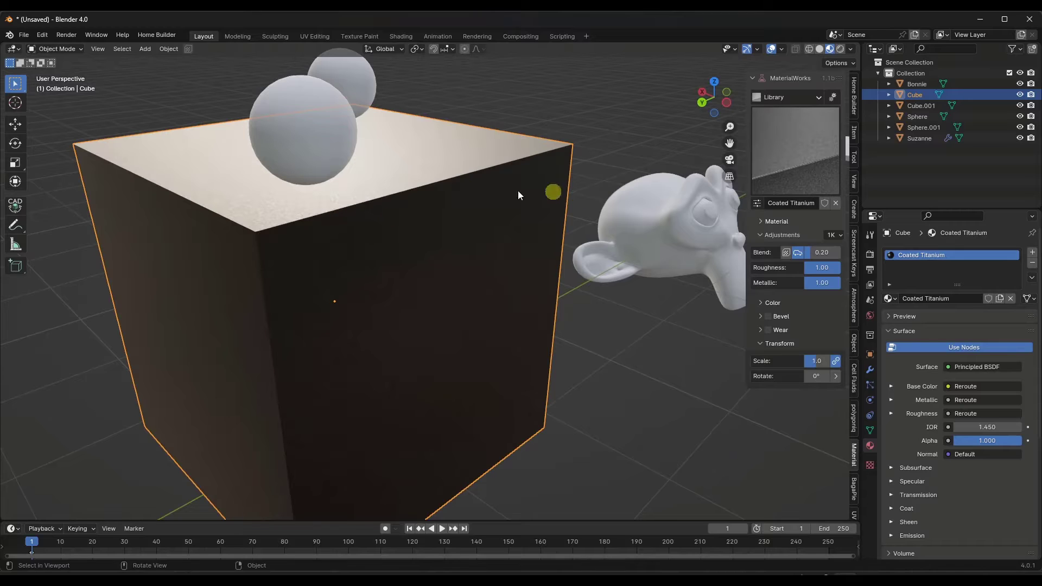
- Apply the Copper material to the front sphere above the large cube
click(251, 133)
click(803, 136)
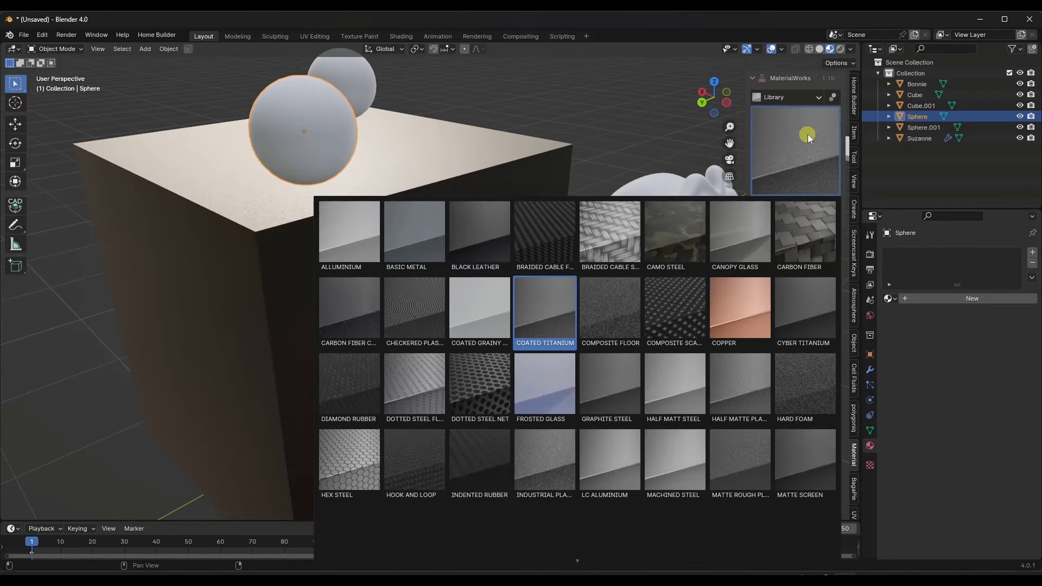
click(742, 308)
- Apply the Industrial Plastic material to the rear sphere above the large cube
click(349, 89)
click(764, 158)
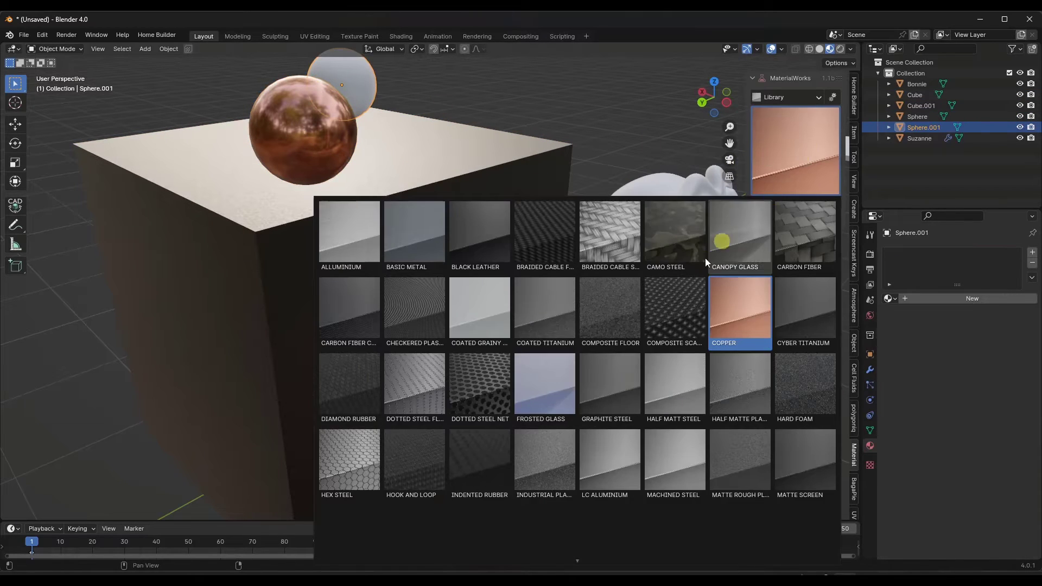
click(477, 392)
middle_drag(478, 203, 402, 135)
click(808, 160)
click(459, 209)
middle_drag(456, 186, 386, 168)
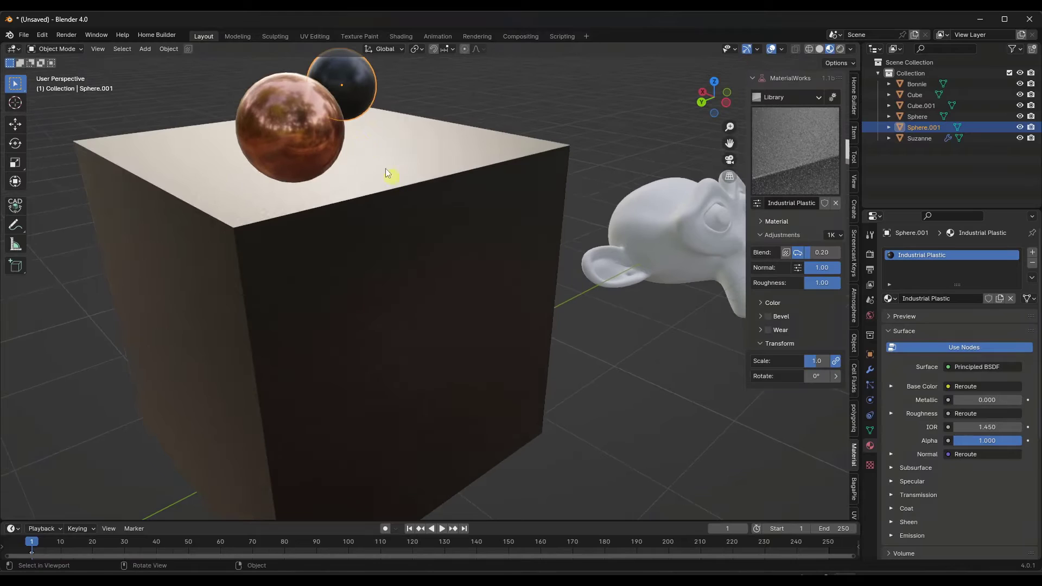
- Set the large cube's Coated Titanium scale to 0.9 and compare the two blend mapping modes
click(412, 271)
scroll(342, 315, up, 2)
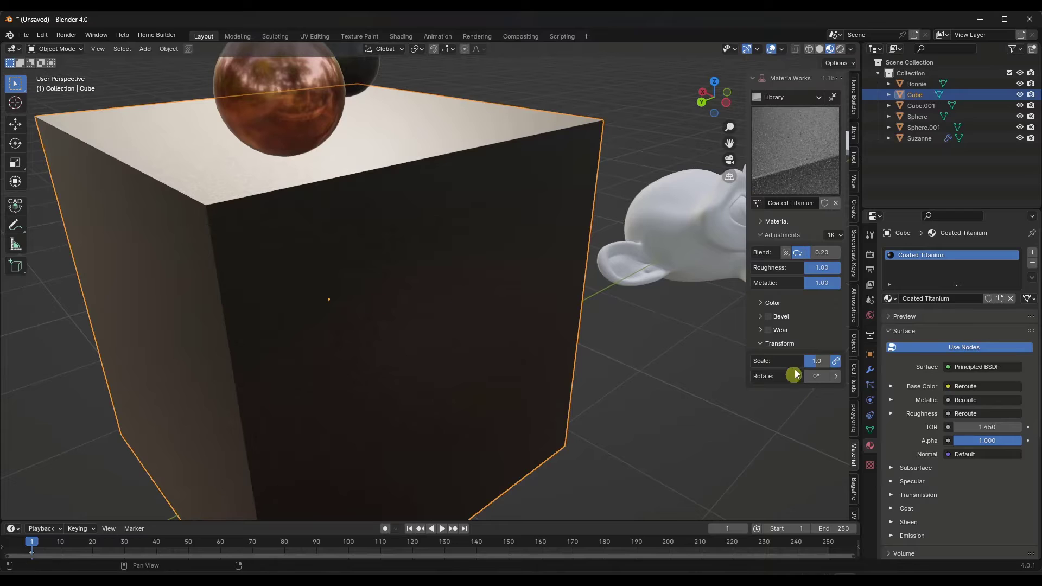
mouse_move(820, 366)
mouse_down()
mouse_move(827, 361)
mouse_move(807, 361)
mouse_move(818, 362)
mouse_up()
click(786, 253)
click(797, 252)
middle_drag(464, 245, 596, 237)
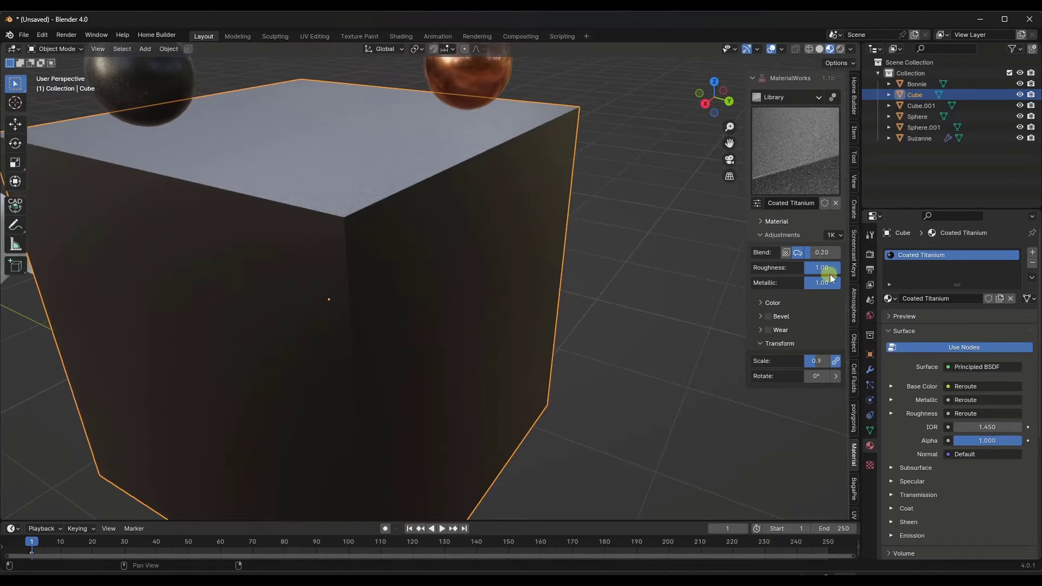
- Try adjusting the roughness of the large cube's Coated Titanium and examine the surface
drag(832, 269, 847, 286)
middle_drag(559, 194, 411, 111)
scroll(411, 110, down, 2)
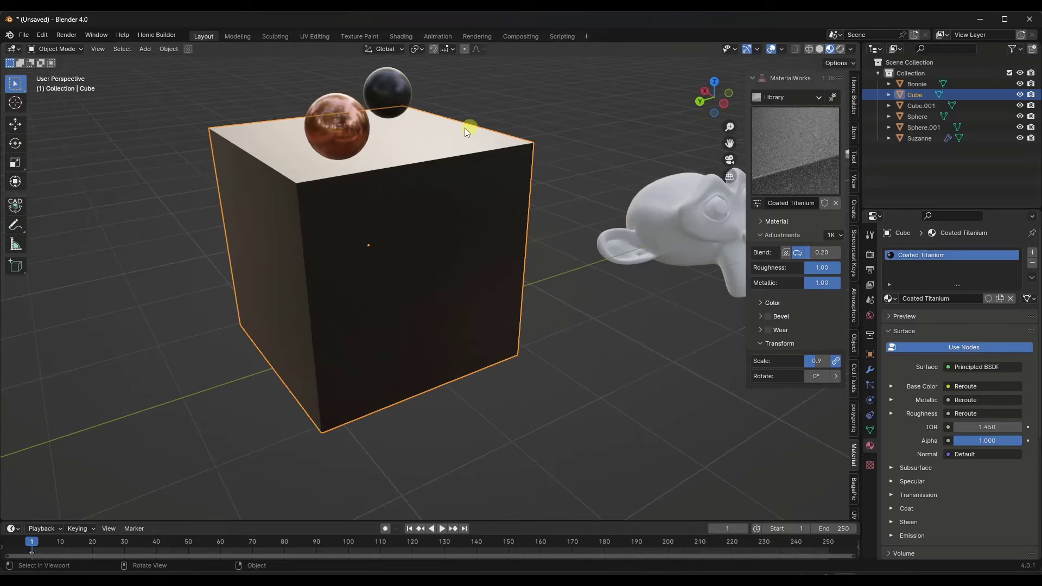
shift+middle_drag(368, 205, 655, 149)
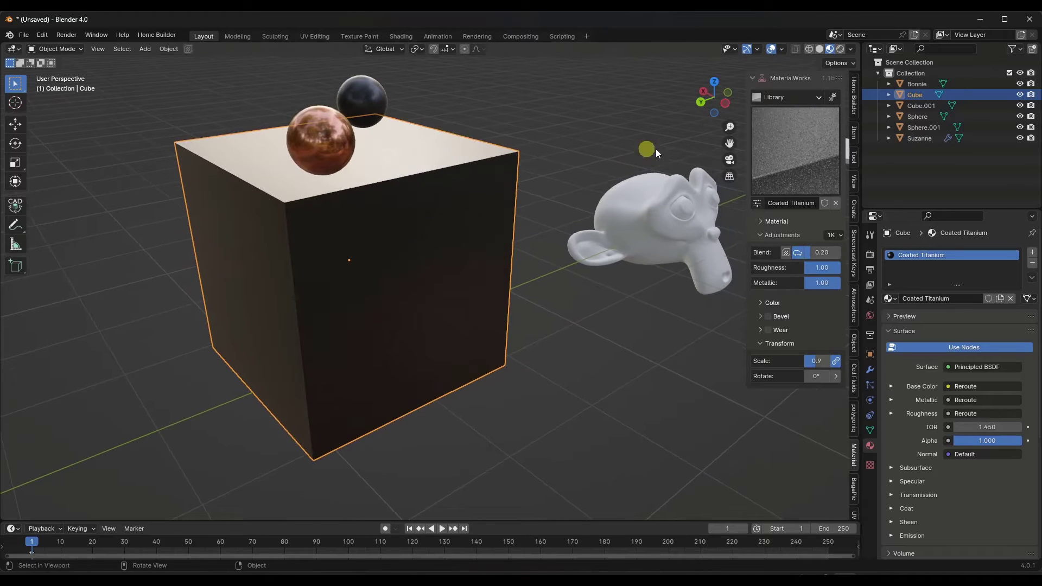
- Browse the material library and replace the large cube's material with Steel Floor 2
click(794, 138)
click(796, 136)
middle_drag(454, 247, 457, 247)
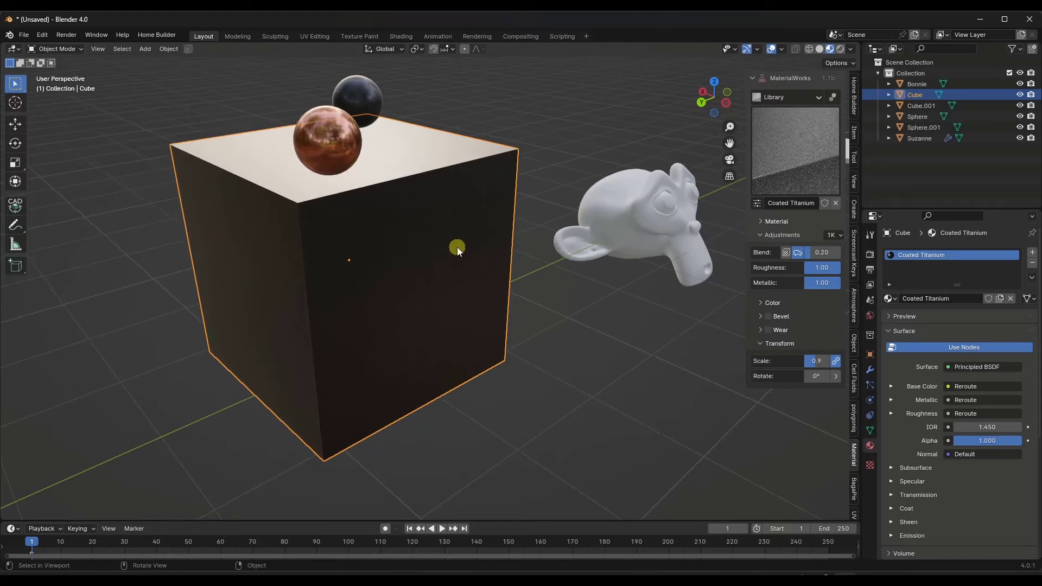
middle_drag(380, 200, 430, 165)
click(790, 153)
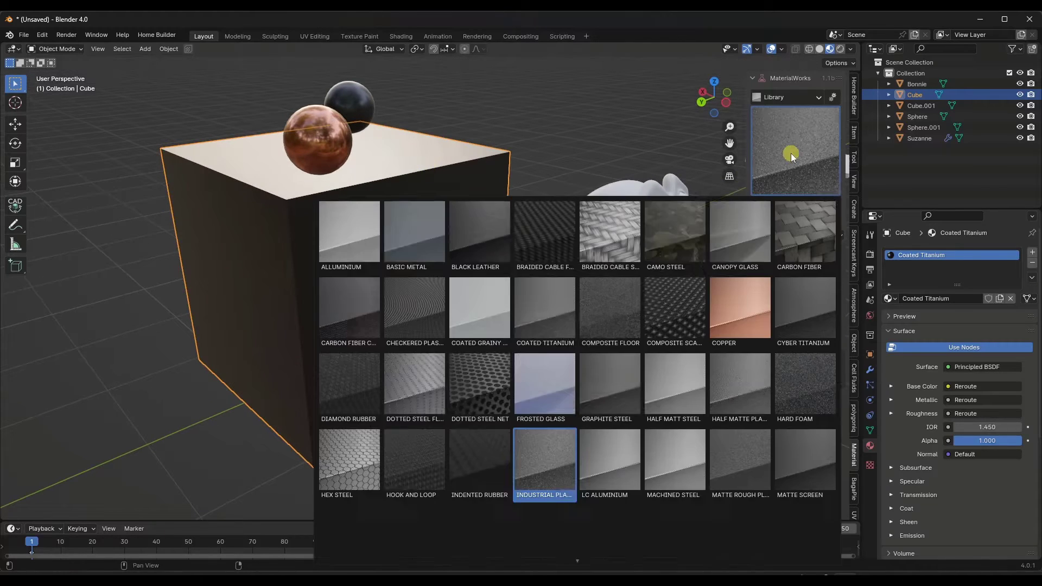
mouse_move(581, 565)
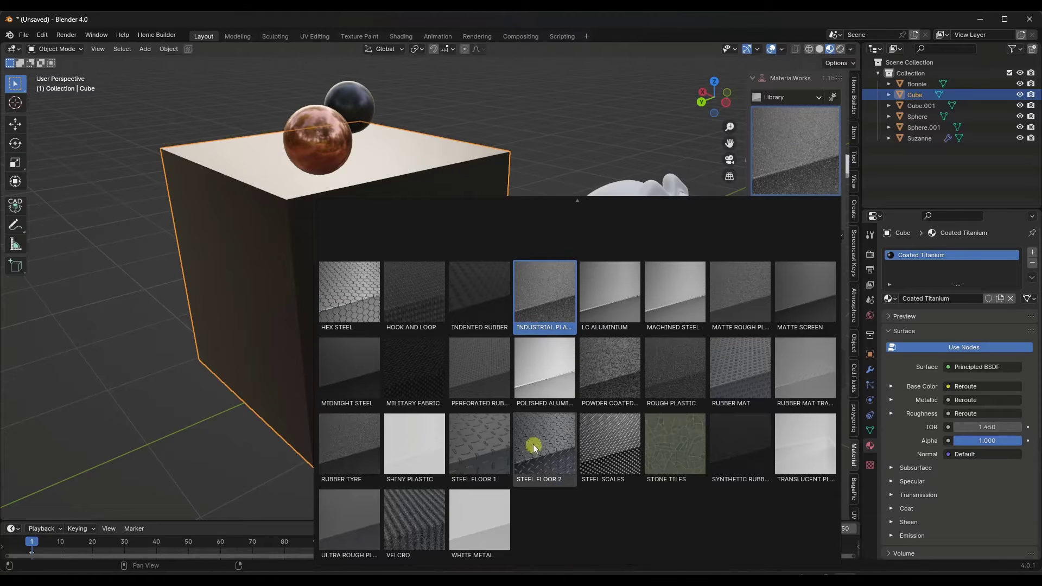
click(547, 441)
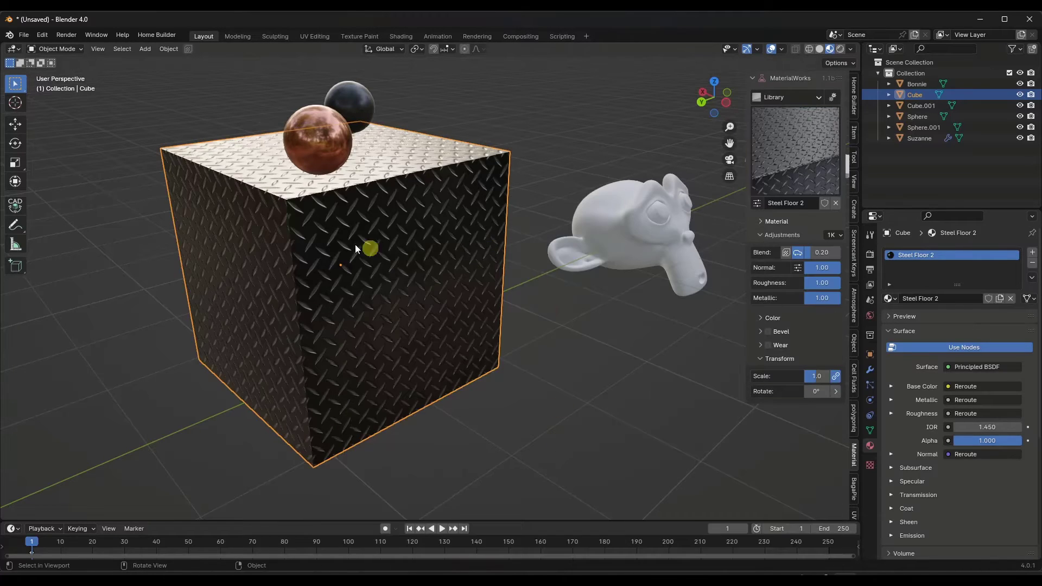
scroll(326, 200, up, 3)
shift+middle_drag(441, 200, 451, 206)
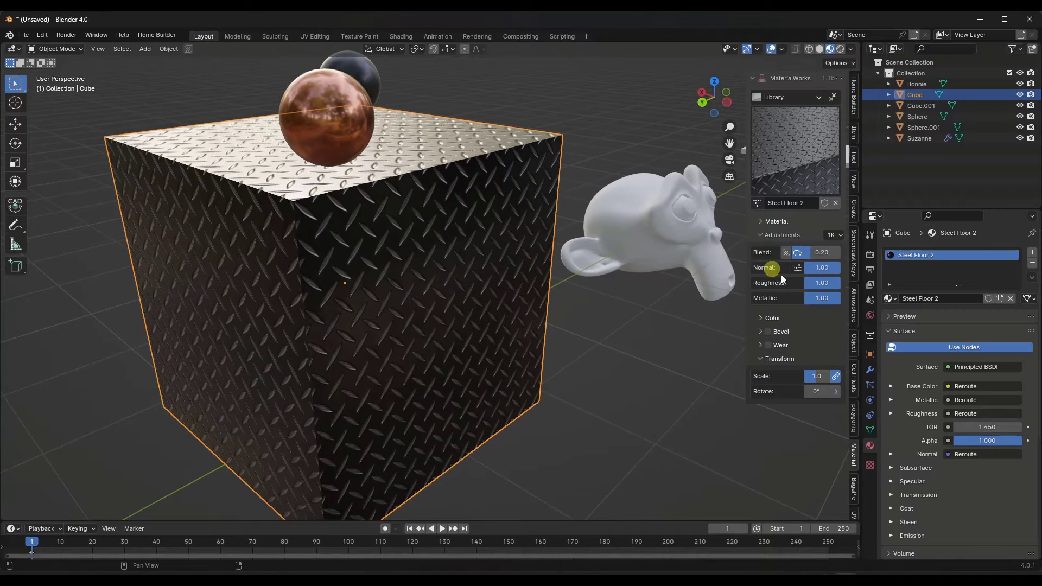
- Tint the large cube's Steel Floor 2 material light red with a color strength of 0.38
click(761, 317)
click(785, 335)
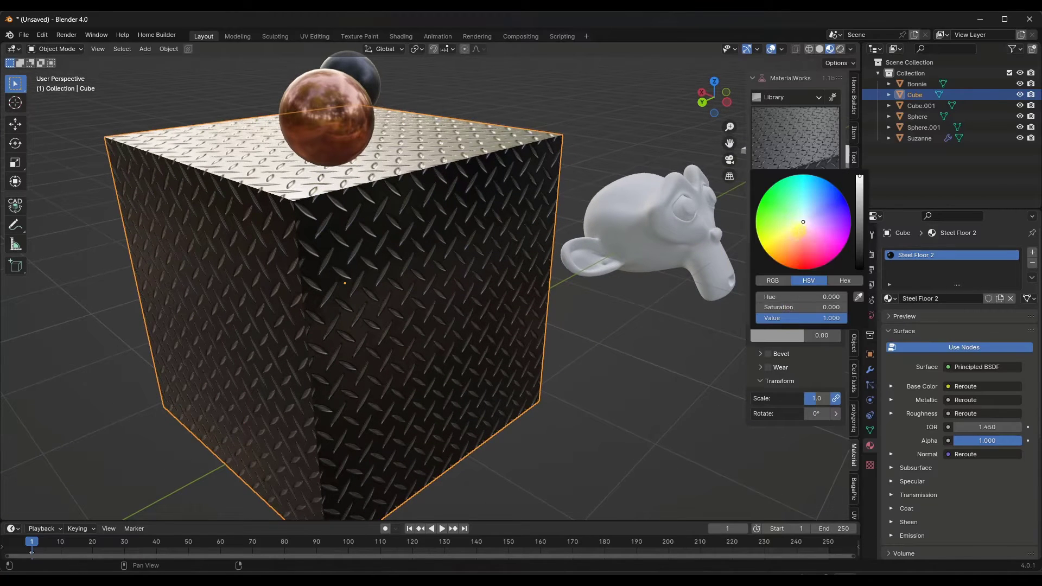
drag(798, 244, 800, 254)
click(820, 337)
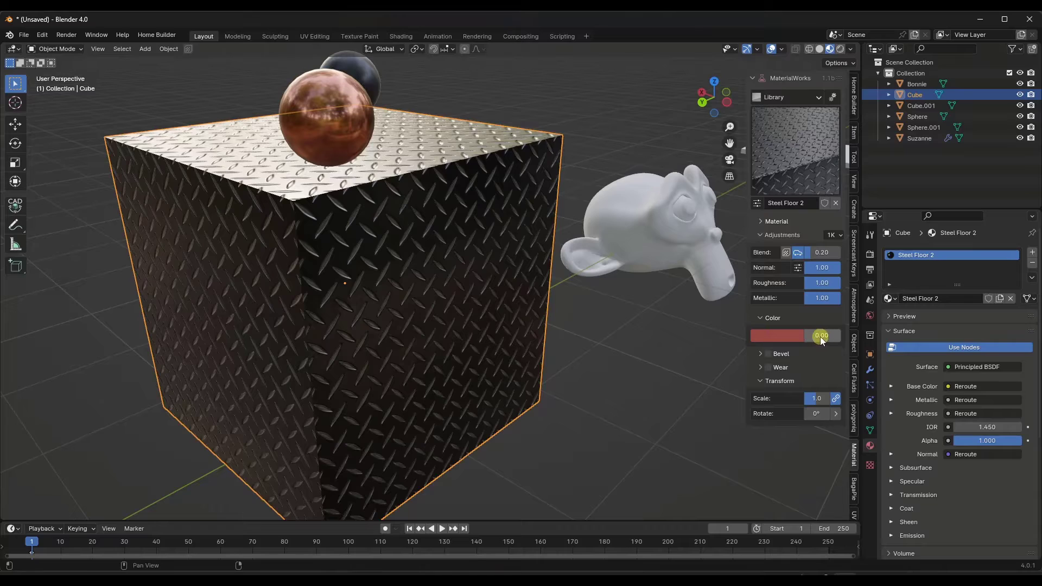
drag(821, 337, 839, 338)
scroll(406, 187, down, 2)
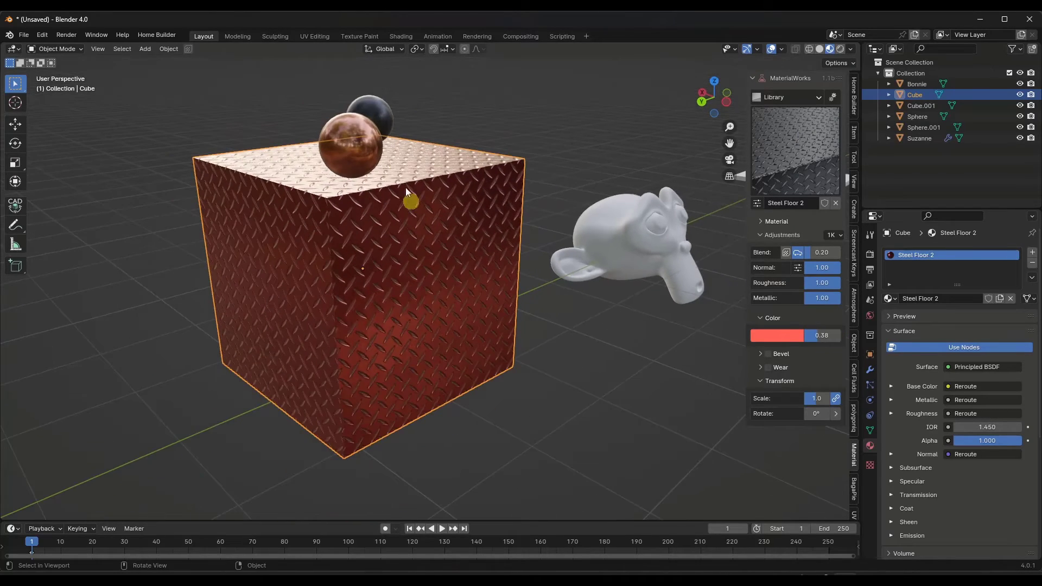
- Enable wear on the front sphere's Copper material, show its wear layers and examine the worn surface
scroll(373, 142, up, 4)
click(331, 141)
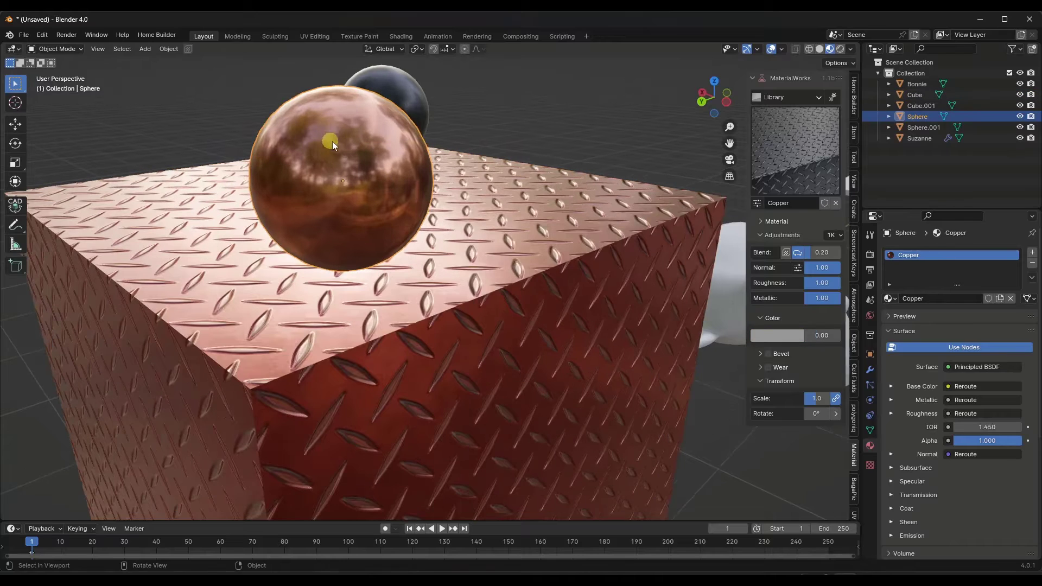
scroll(332, 142, up, 2)
click(773, 338)
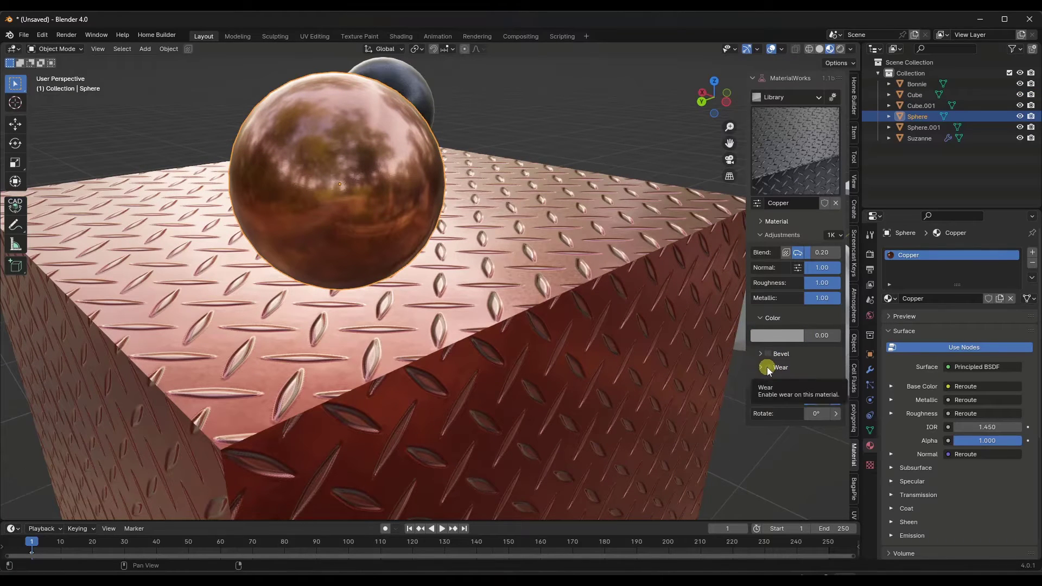
middle_drag(477, 194, 461, 135)
scroll(434, 204, down, 4)
scroll(580, 250, up, 5)
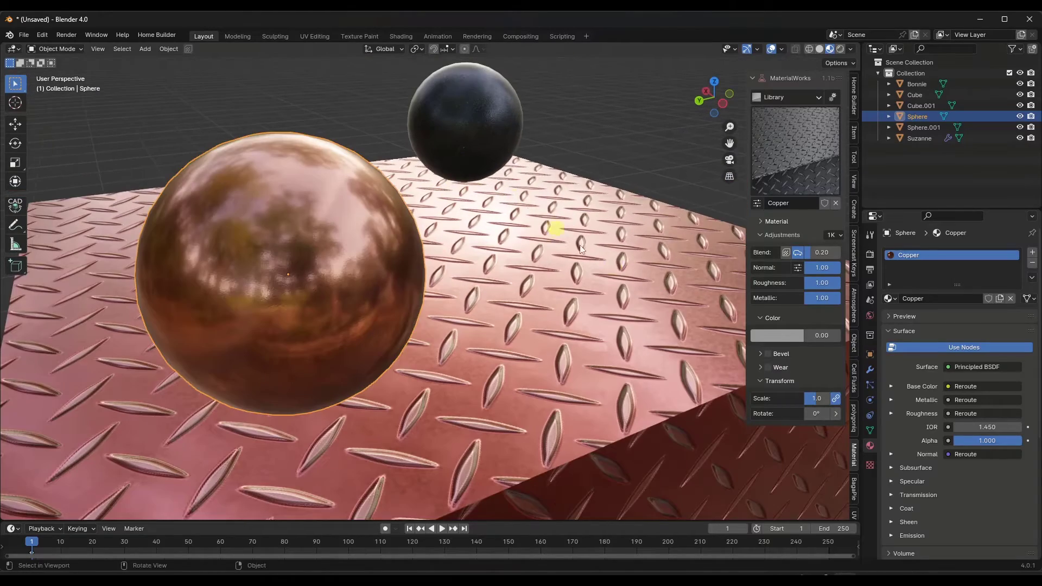
click(769, 368)
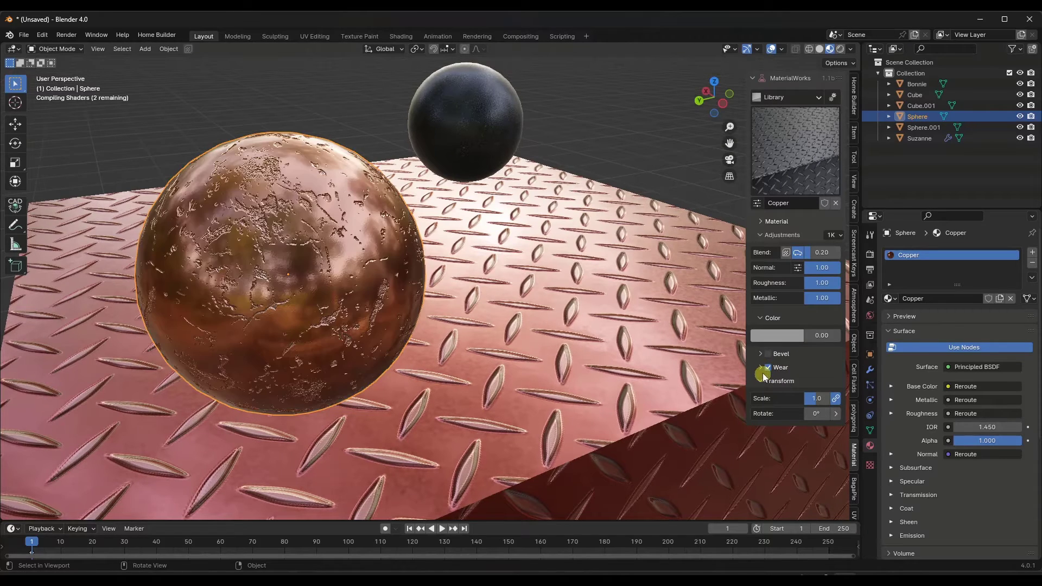
click(761, 369)
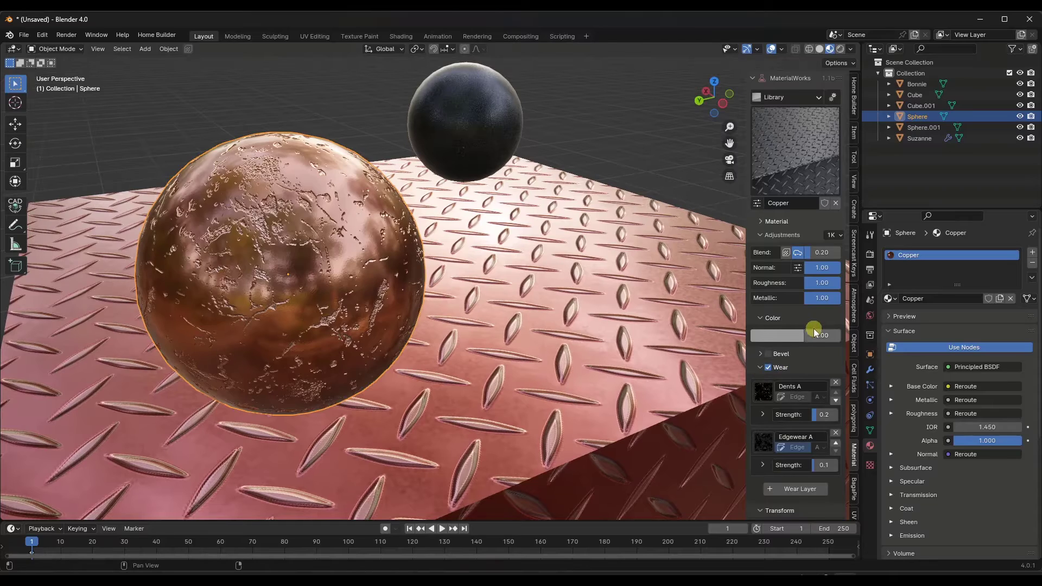
scroll(815, 328, down, 2)
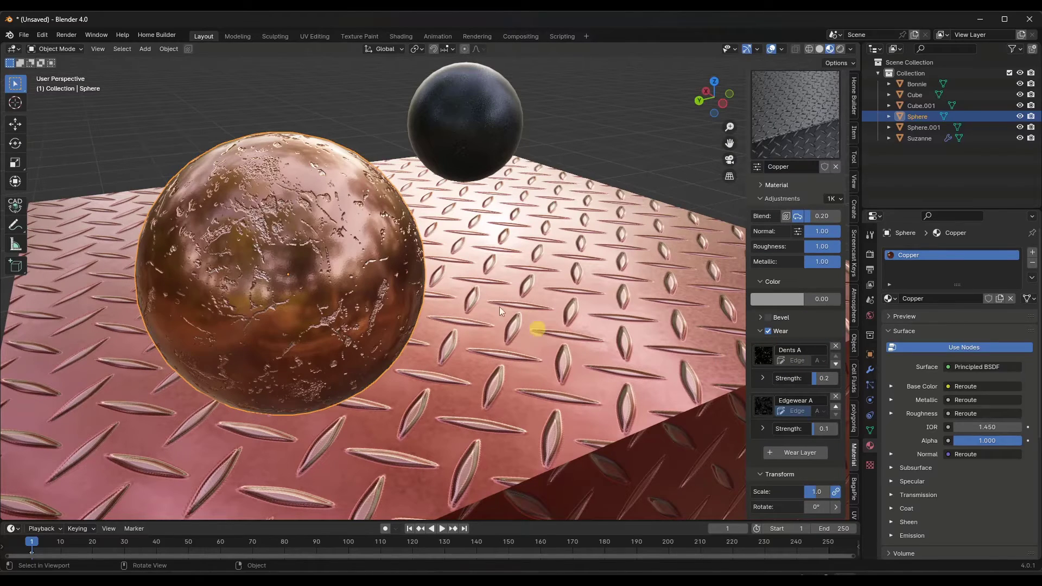
middle_drag(288, 242, 298, 232)
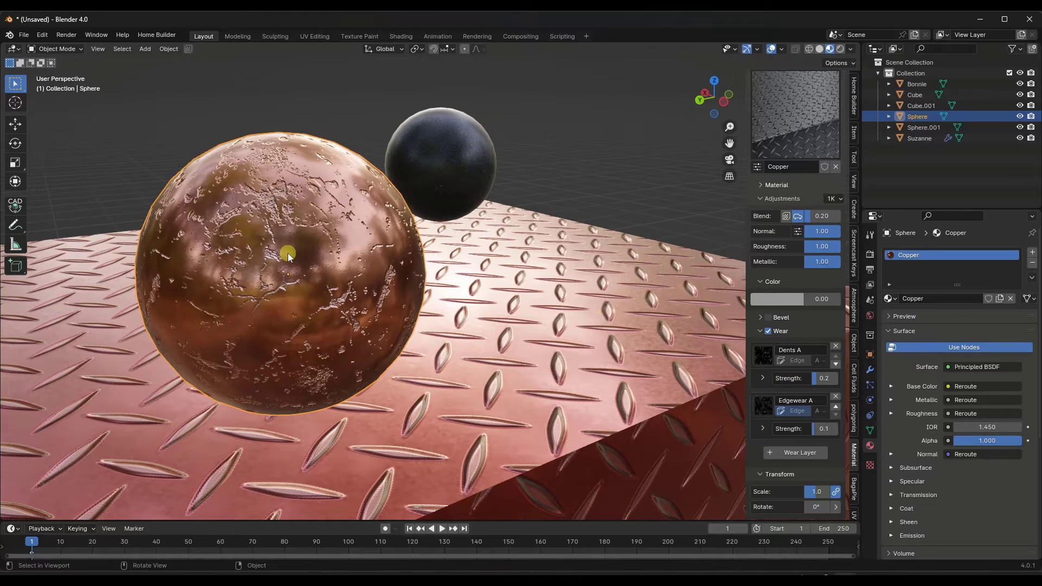
middle_drag(288, 254, 325, 256)
- Change the copper sphere's Dents wear layer to Scratches and remove its Edgewear layer
click(763, 356)
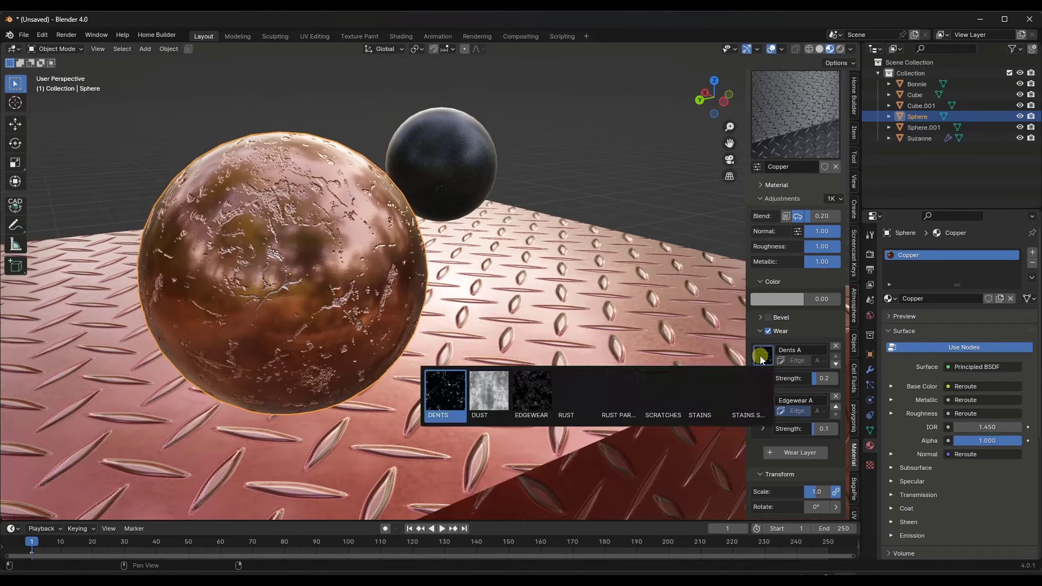
click(761, 358)
click(762, 358)
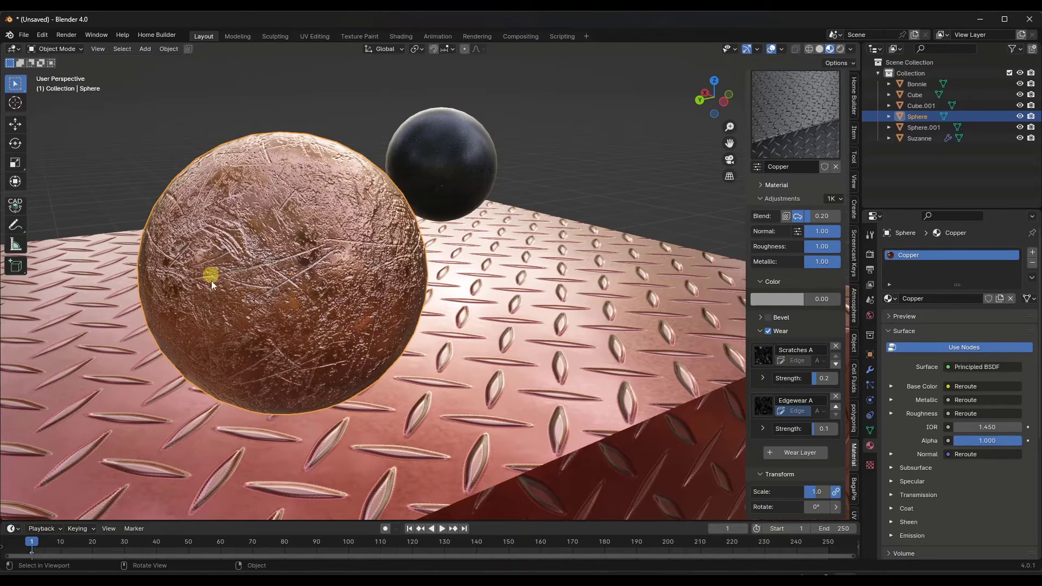
middle_drag(279, 310, 339, 281)
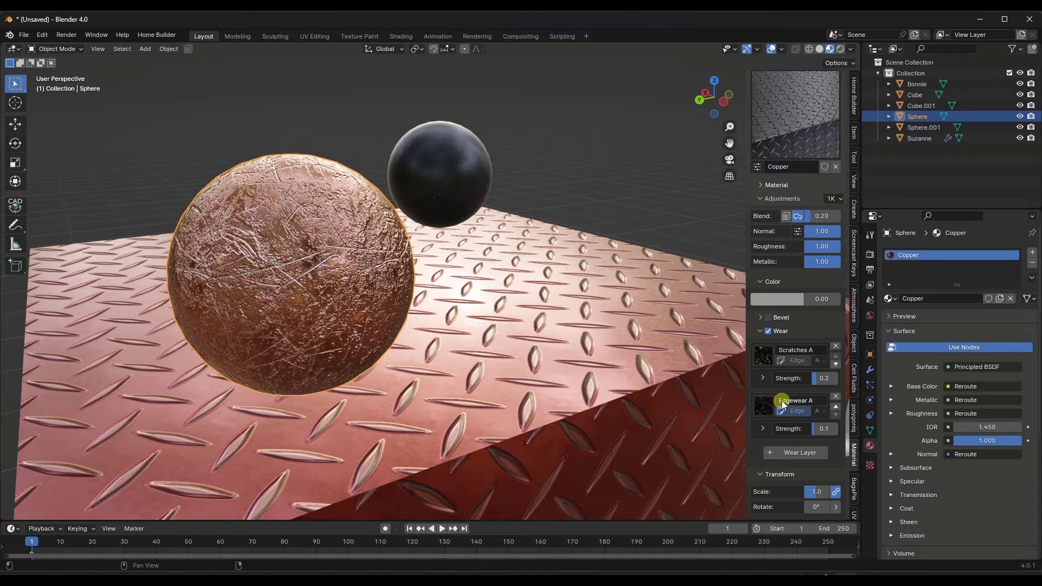
click(836, 397)
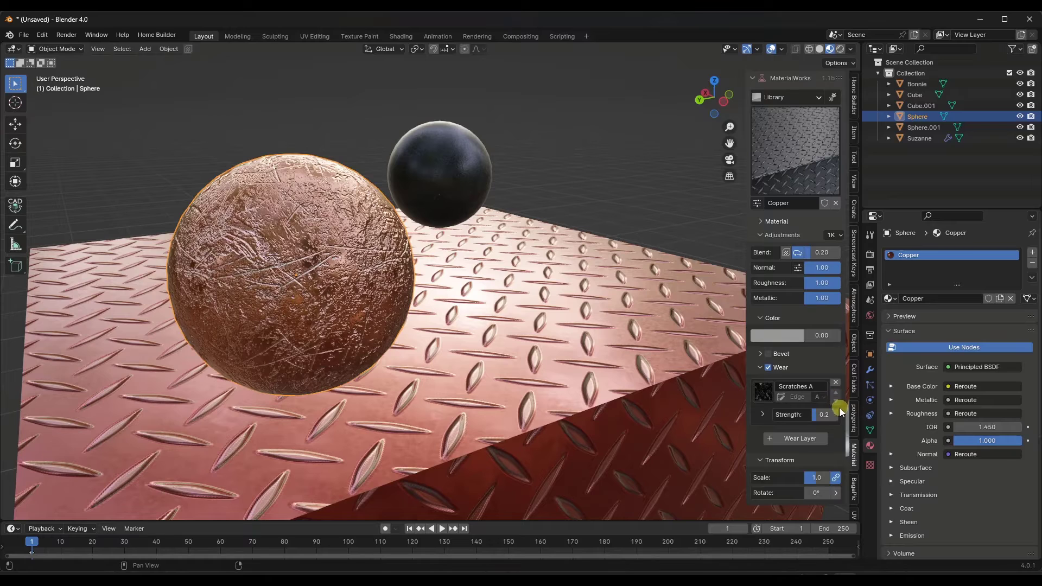
- Set the copper sphere's Scratches wear layer to strength 0.15 and scale 1.9 with a slight rotation, and examine the surface
click(827, 416)
click(763, 415)
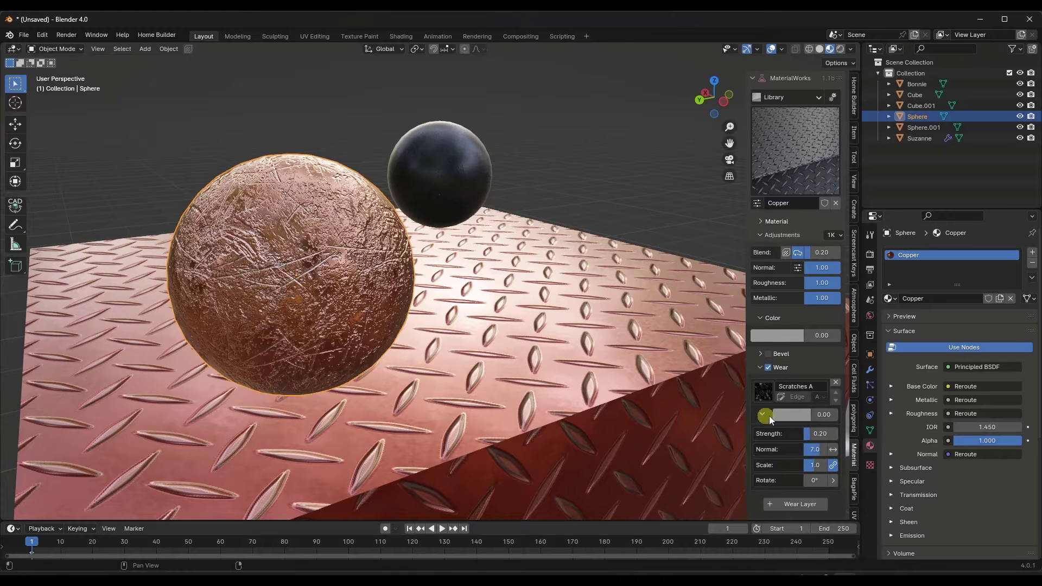
scroll(810, 418, down, 1)
mouse_move(814, 412)
mouse_down()
mouse_move(829, 445)
mouse_move(819, 459)
mouse_move(862, 463)
mouse_move(144, 138)
mouse_move(642, 139)
mouse_move(125, 145)
mouse_move(656, 149)
mouse_move(614, 472)
mouse_up()
middle_drag(339, 260, 315, 255)
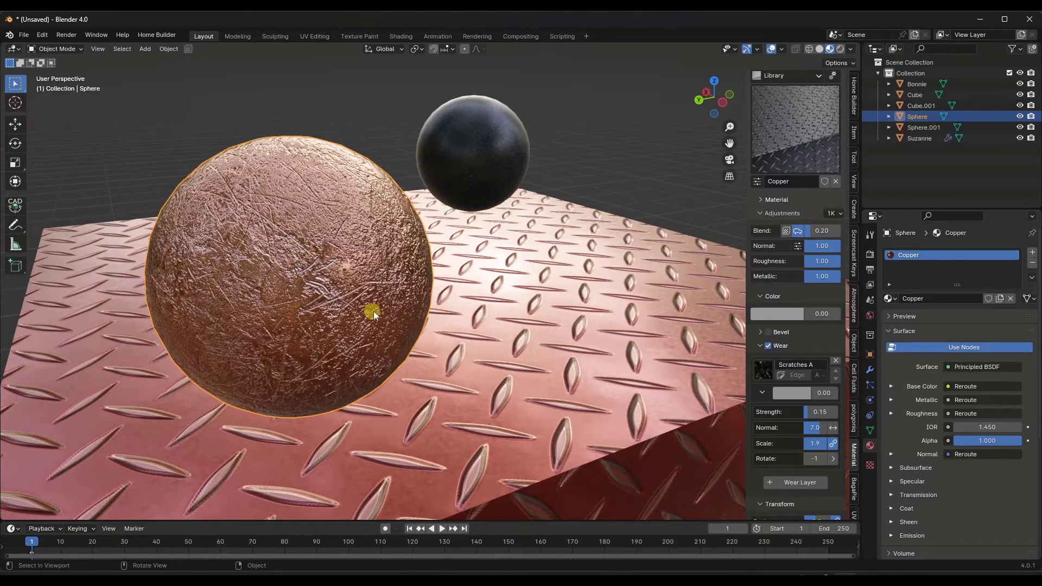
scroll(349, 262, down, 2)
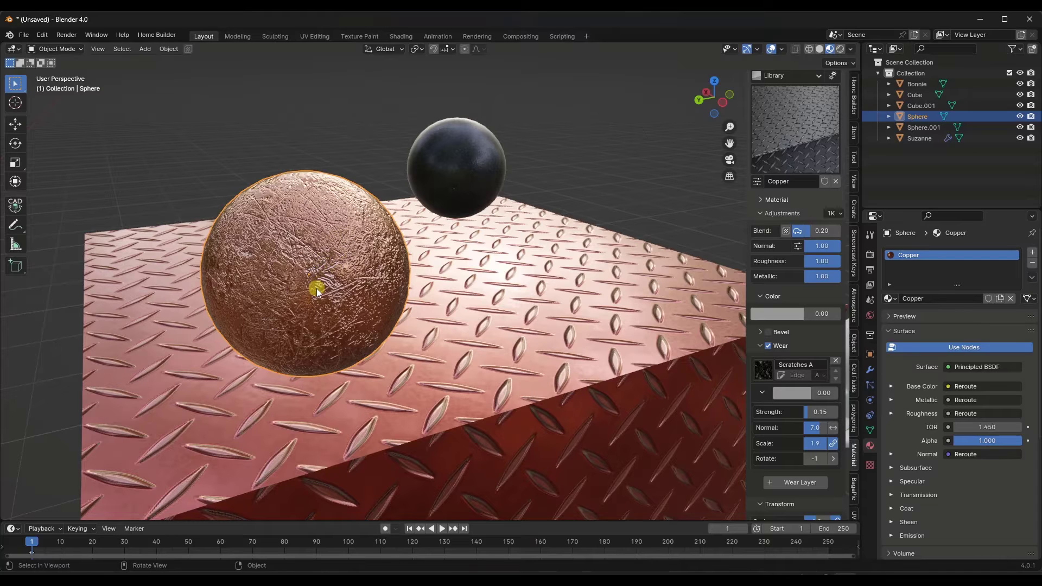
scroll(306, 254, up, 1)
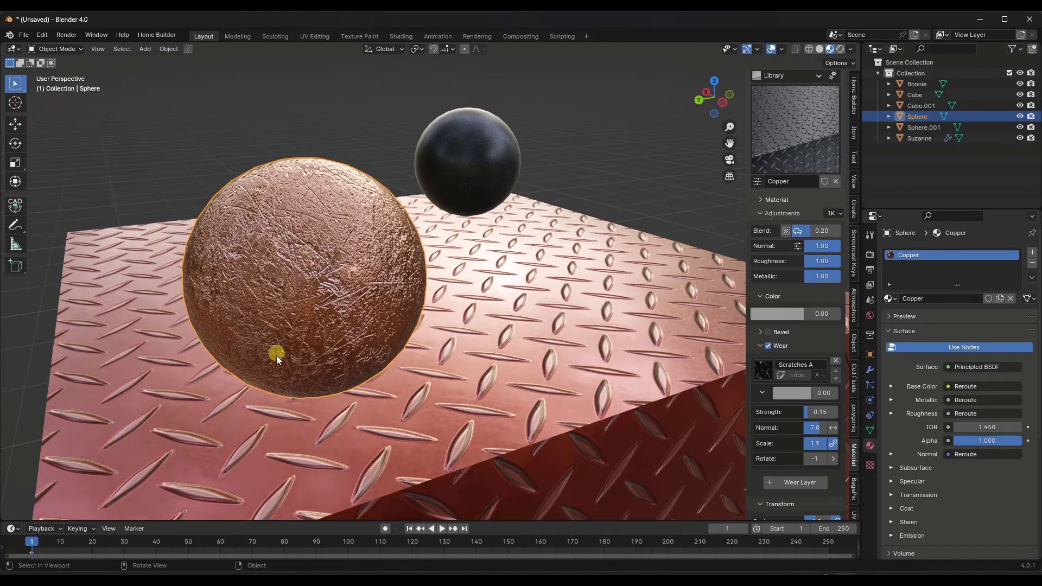
- Enable wear on the black Industrial Plastic sphere, keeping a single wear layer changed from Dents to Rust
middle_drag(567, 282, 397, 206)
click(398, 206)
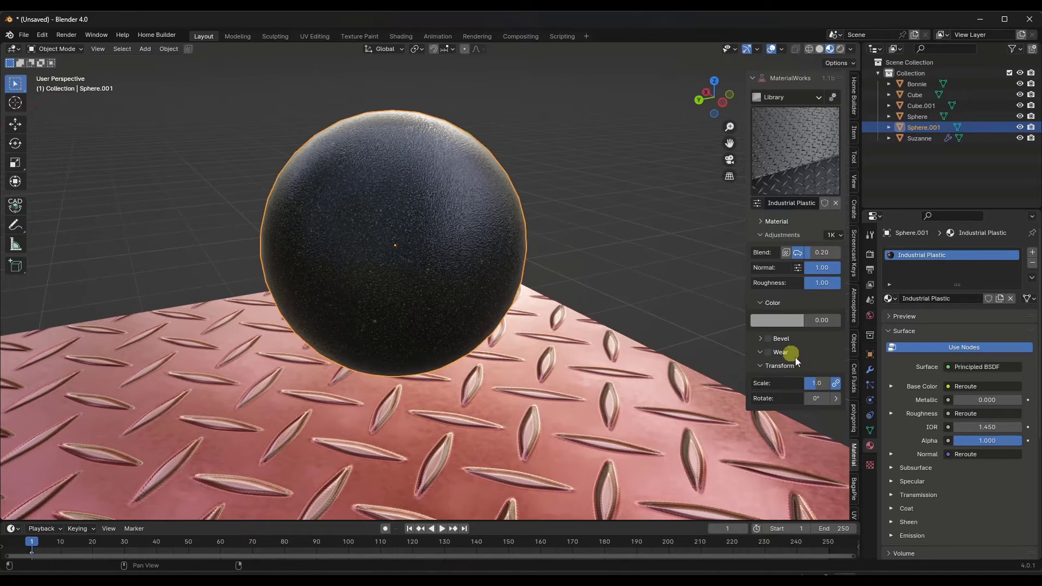
click(768, 353)
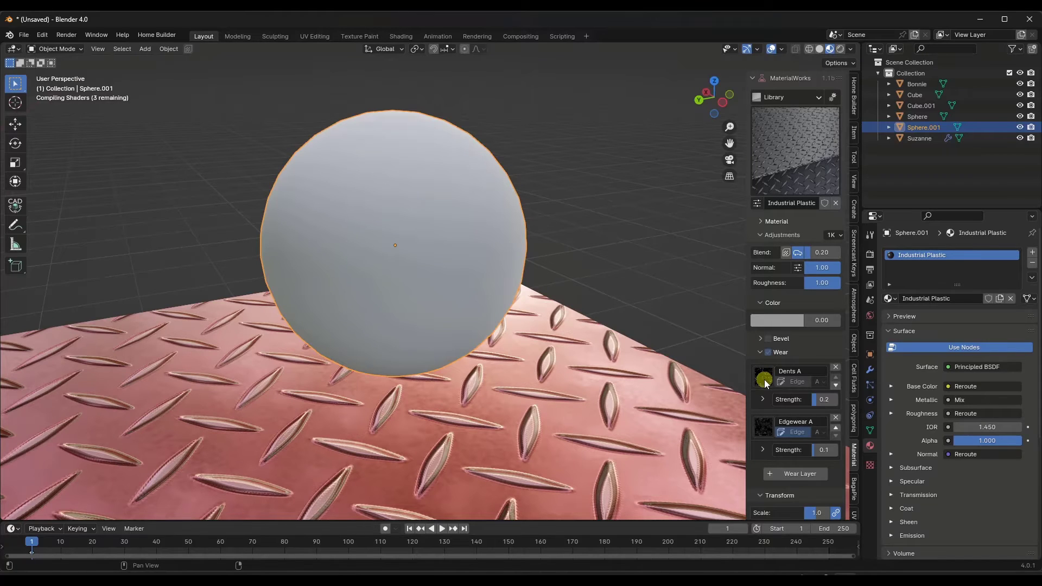
click(765, 377)
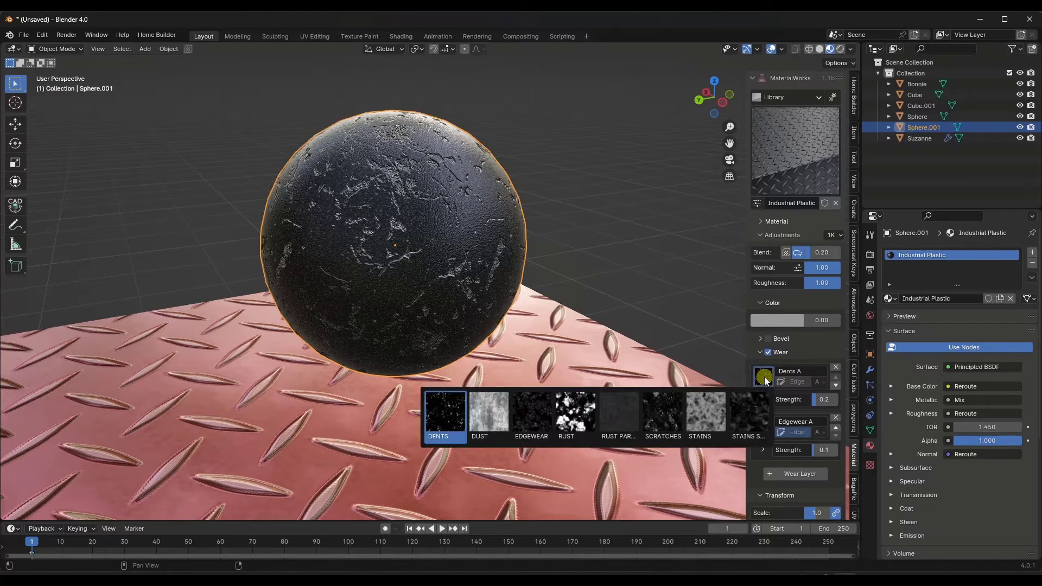
click(836, 417)
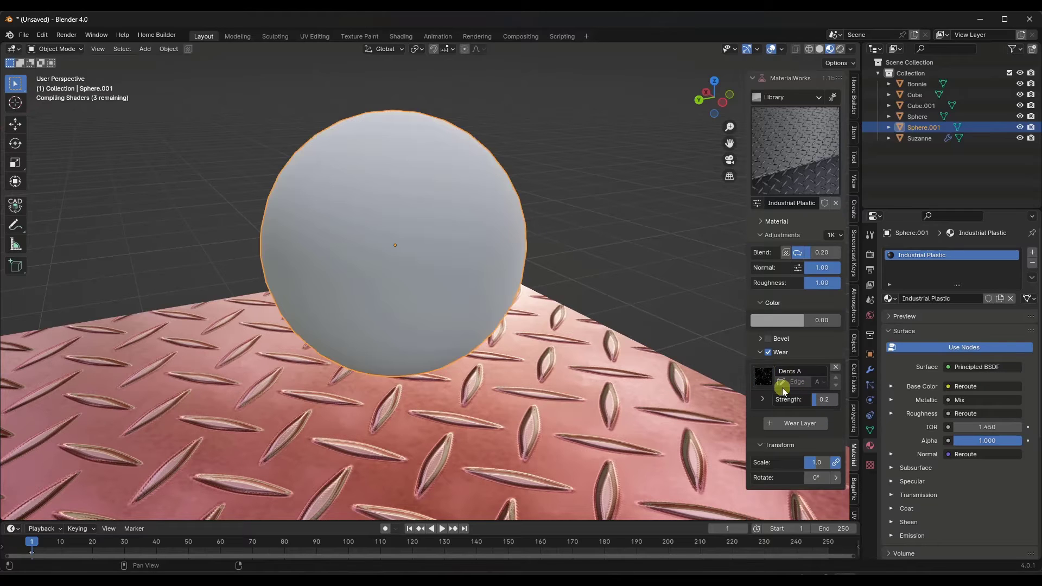
click(765, 377)
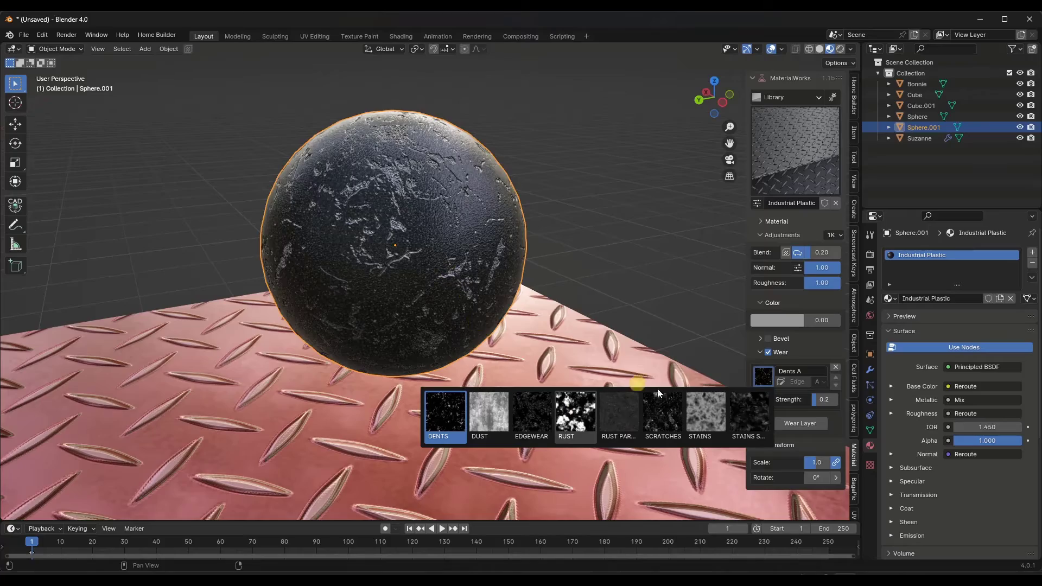
middle_drag(395, 222, 461, 226)
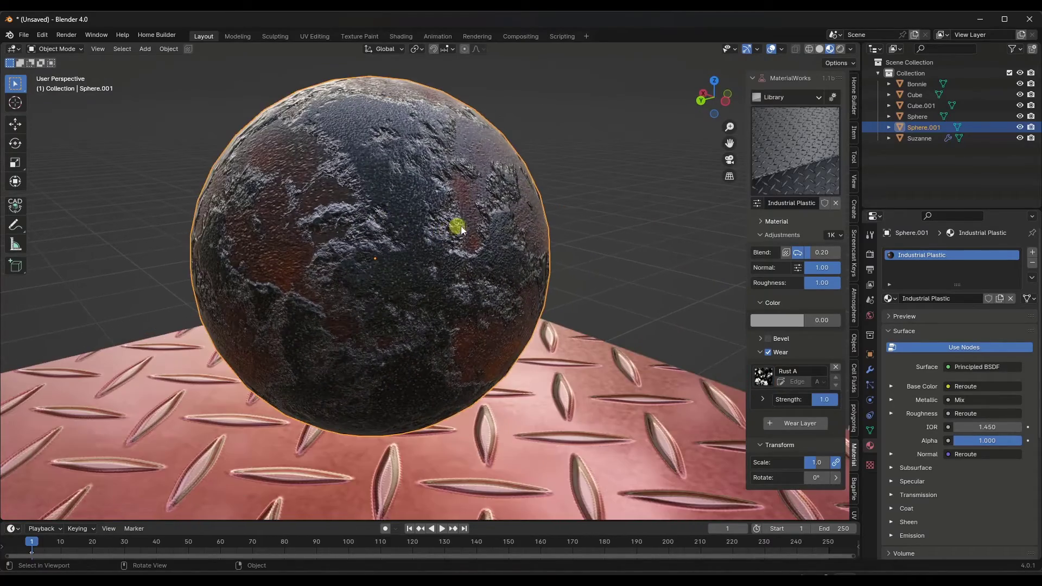
- Expand the black sphere's Rust layer settings, try variations B and C, and choose variation D
click(762, 400)
click(820, 382)
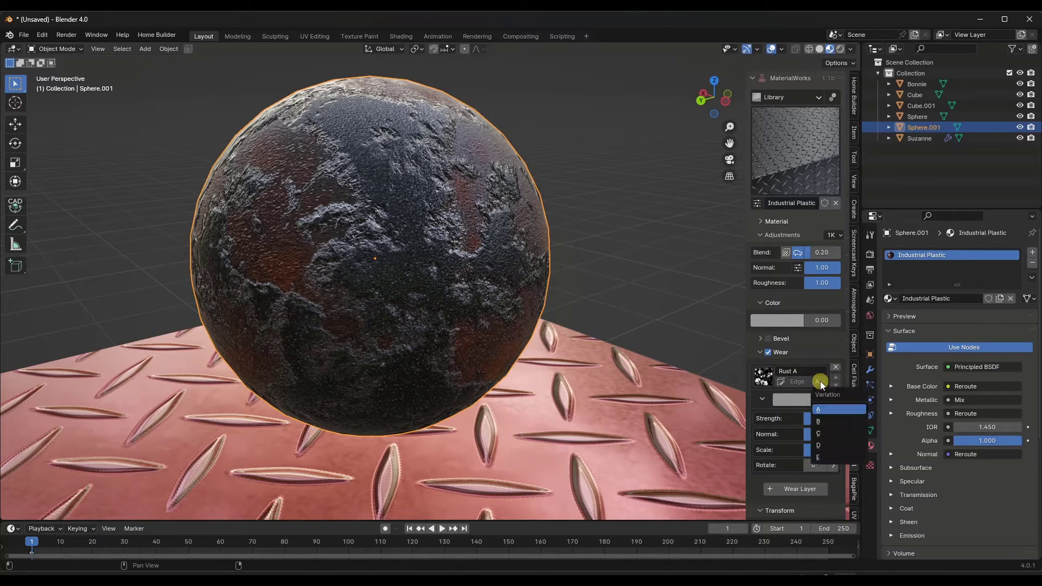
click(820, 422)
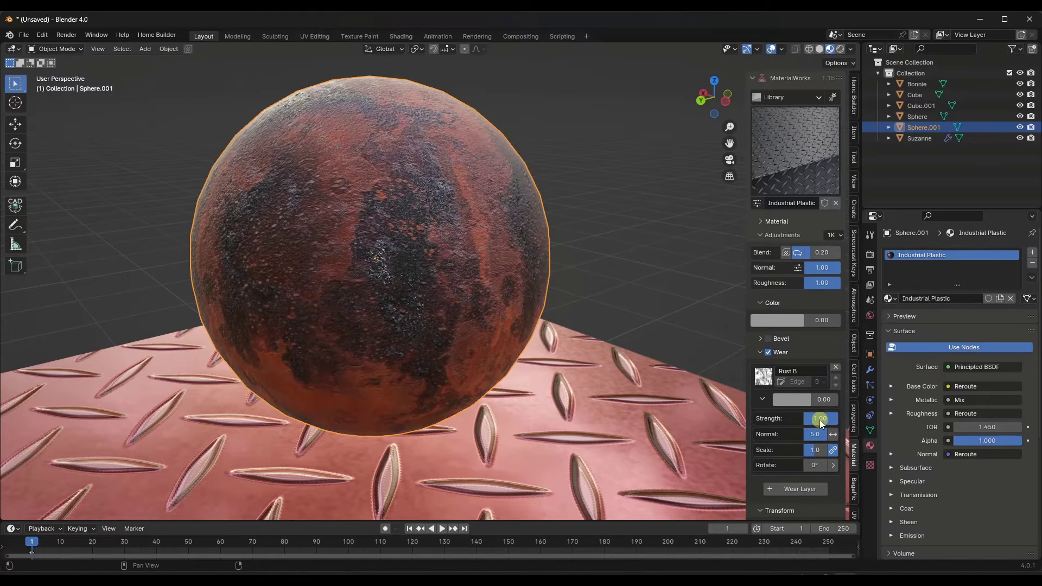
click(825, 382)
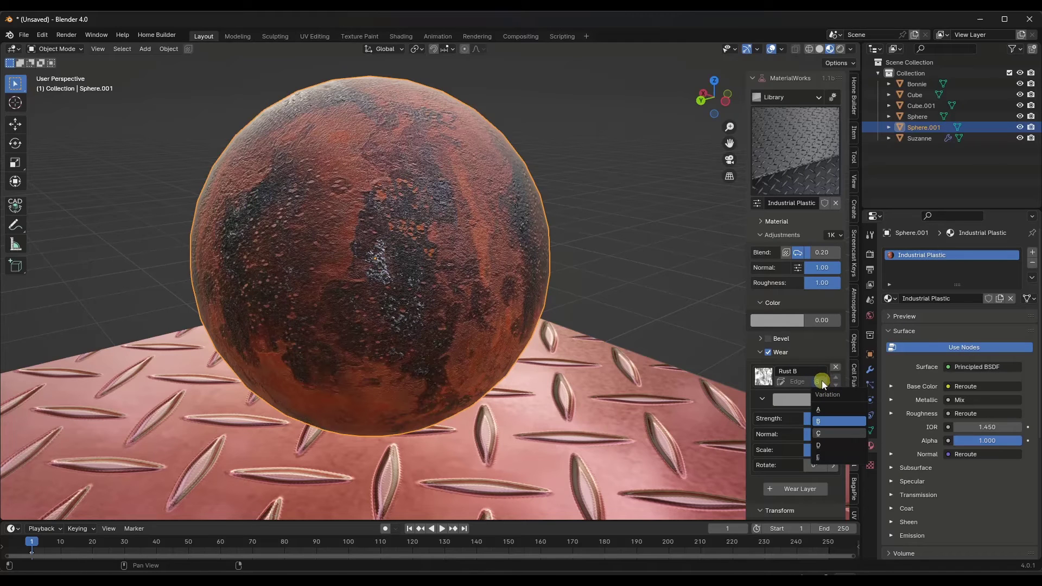
key(Return)
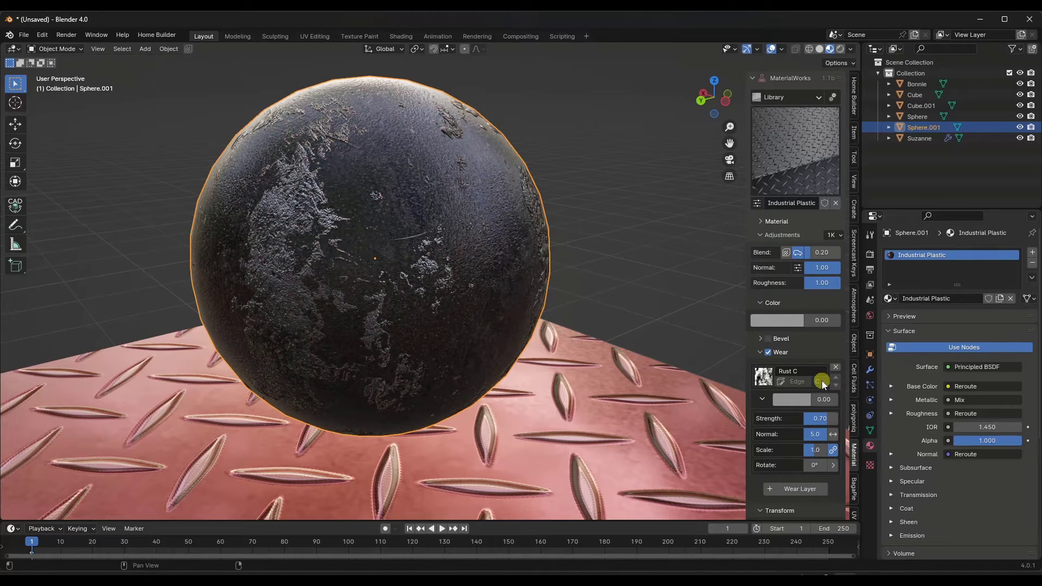
click(822, 382)
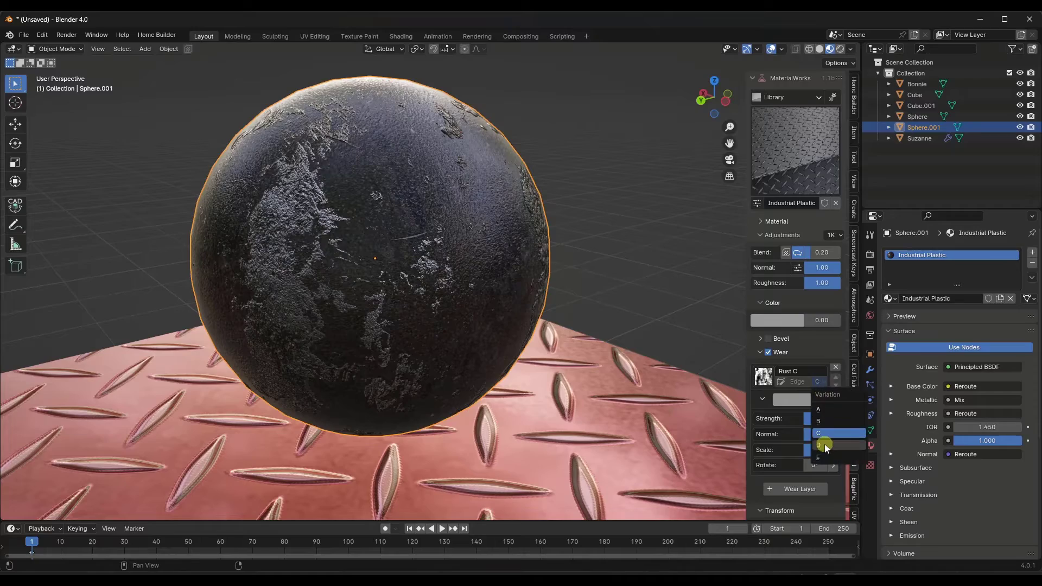
key(Return)
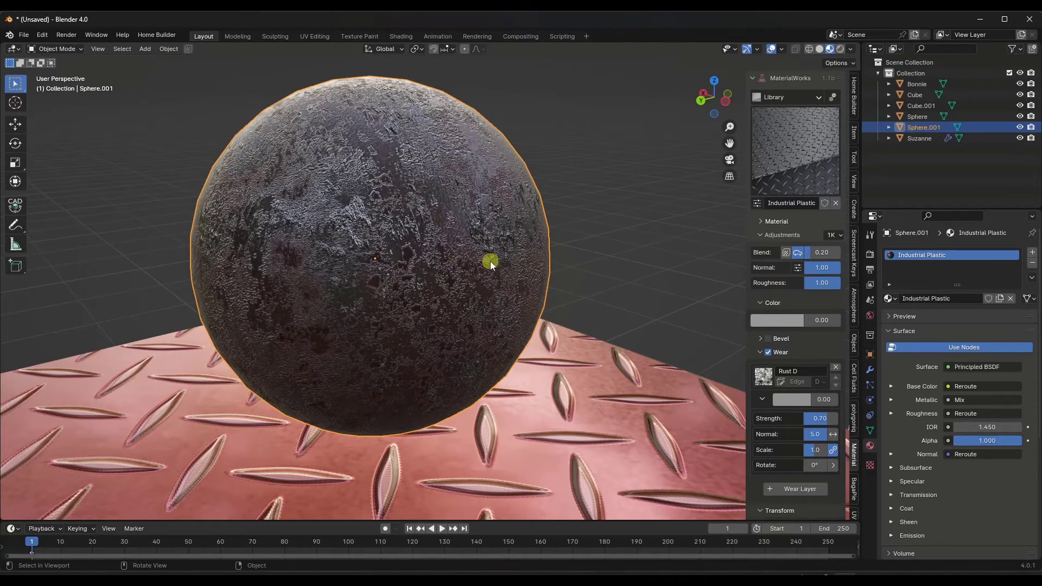
middle_drag(489, 260, 449, 257)
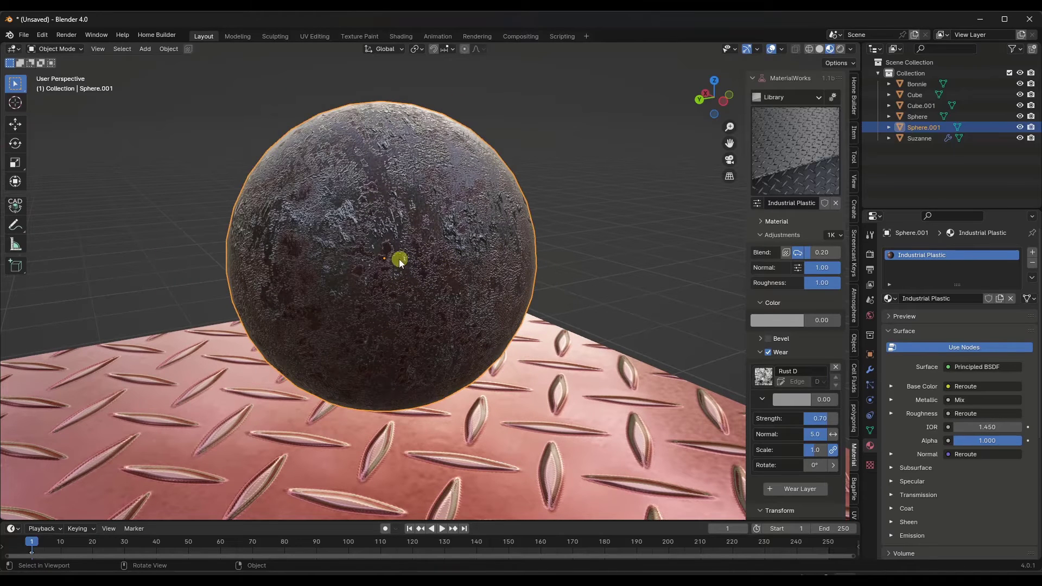
- Add three-point lighting around the rusted sphere with a height of 1.01 and a distance of 1.1'
key(shift+a)
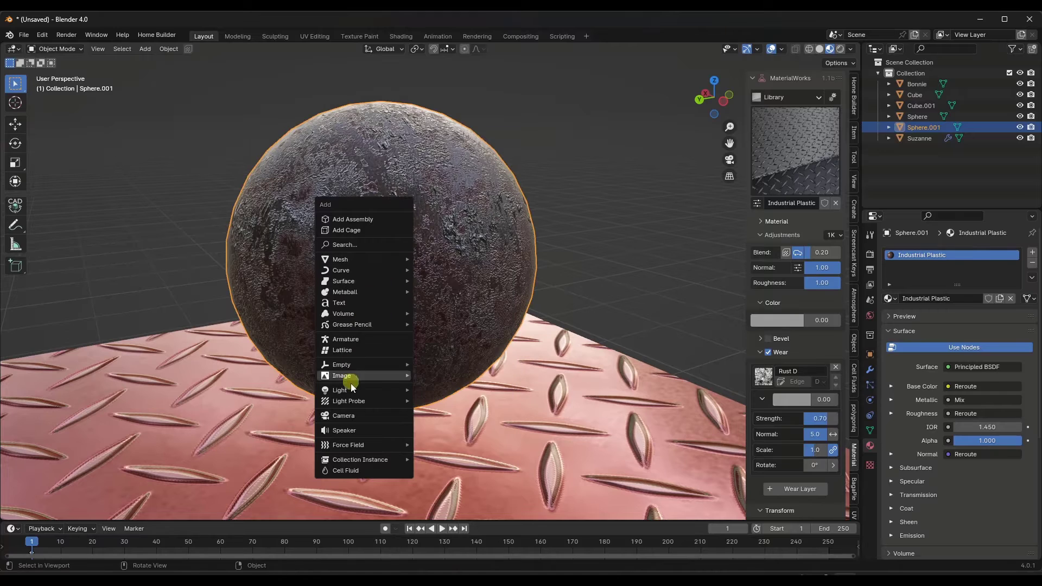
mouse_move(380, 390)
click(454, 438)
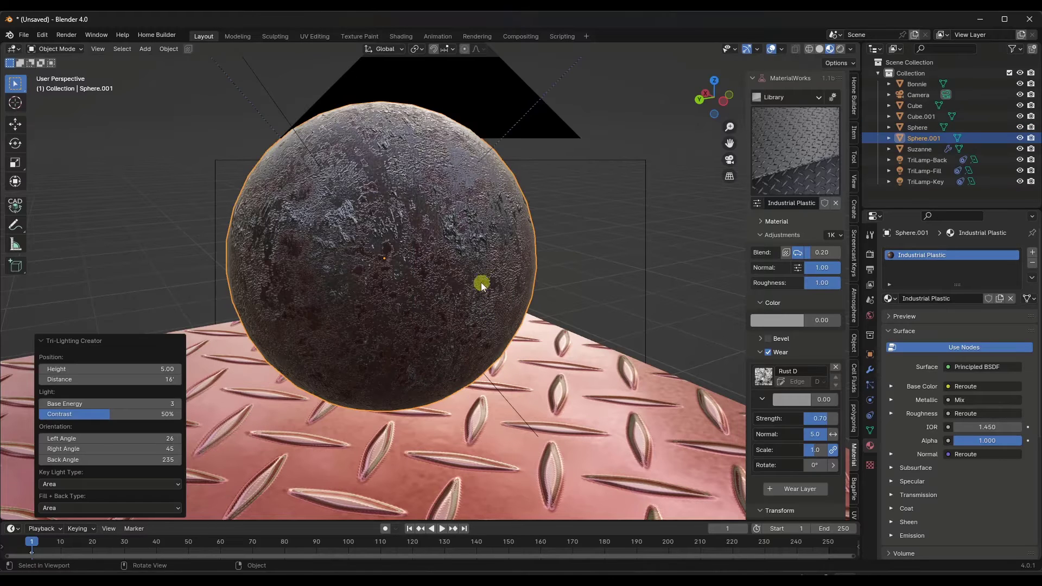
drag(54, 371, 18, 376)
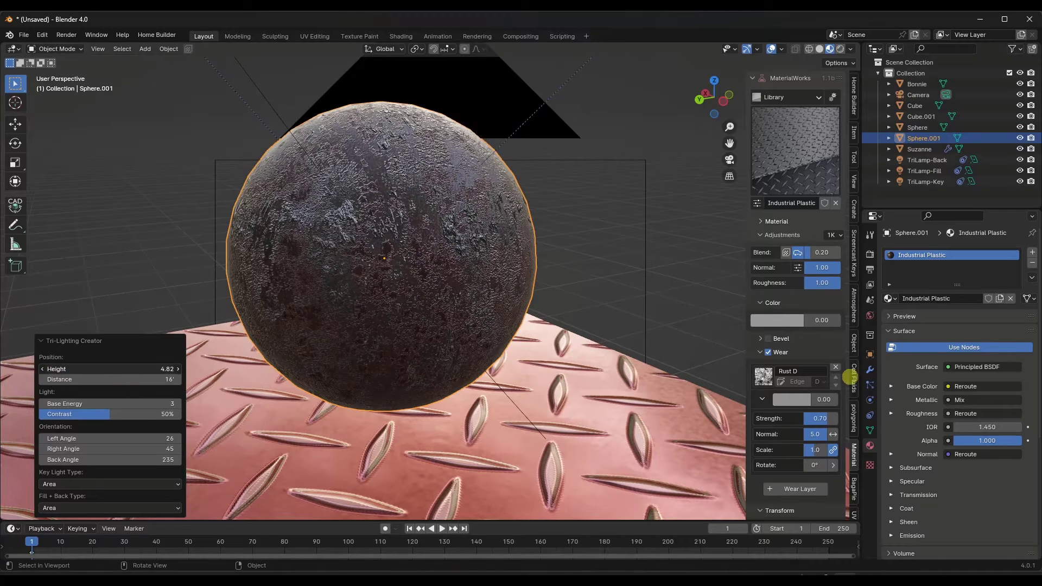
drag(692, 379, 654, 359)
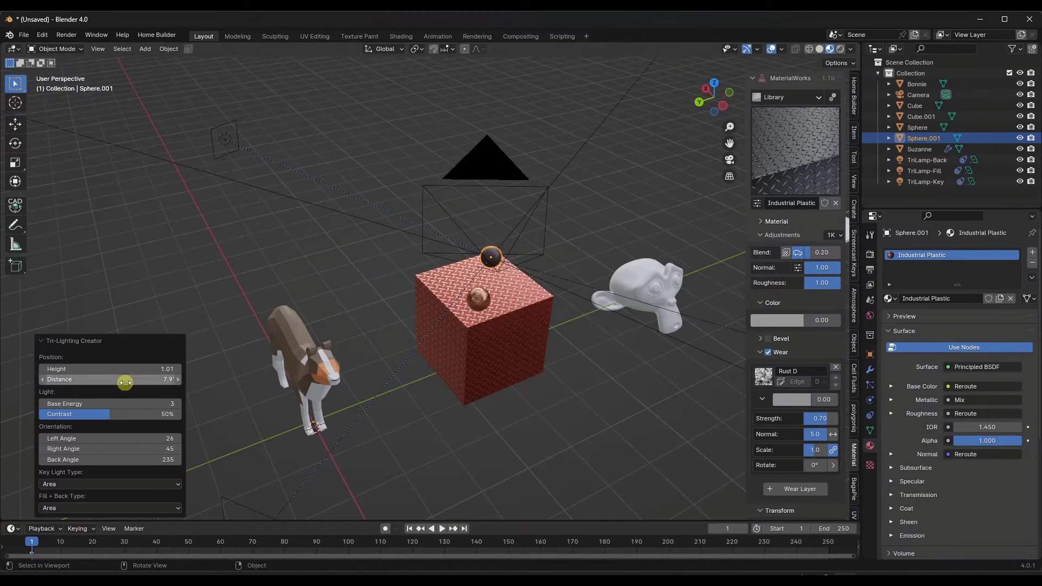
drag(92, 387, 92, 387)
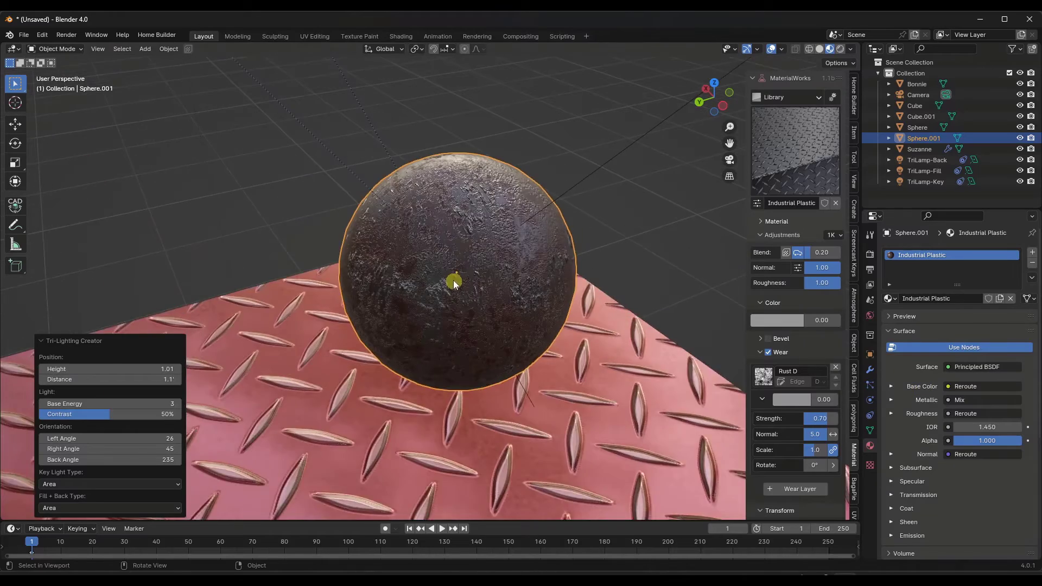
middle_drag(456, 282, 448, 269)
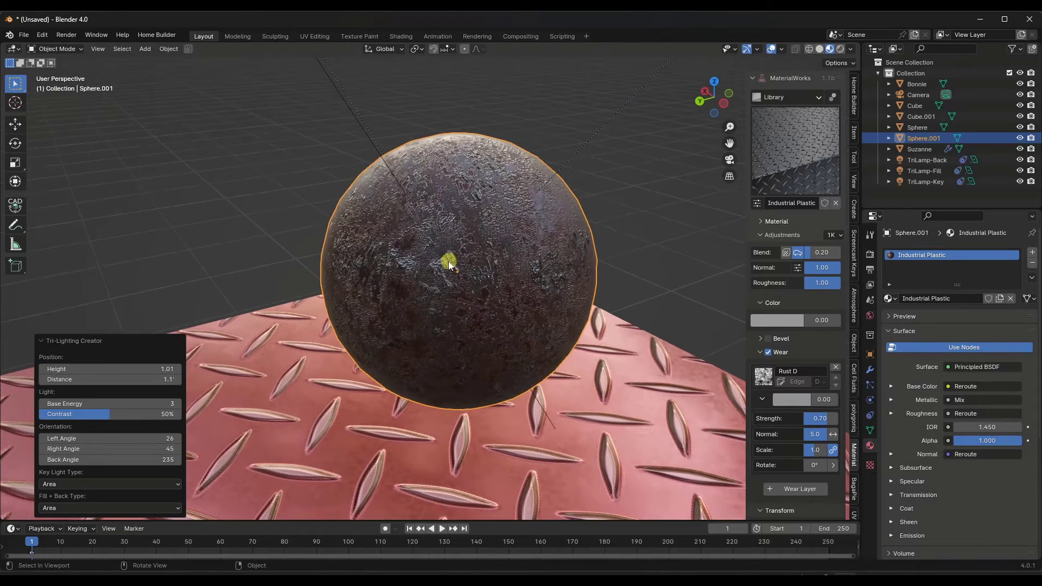
- Show the scene in rendered shading with the Cycles render engine running on GPU Compute
click(840, 49)
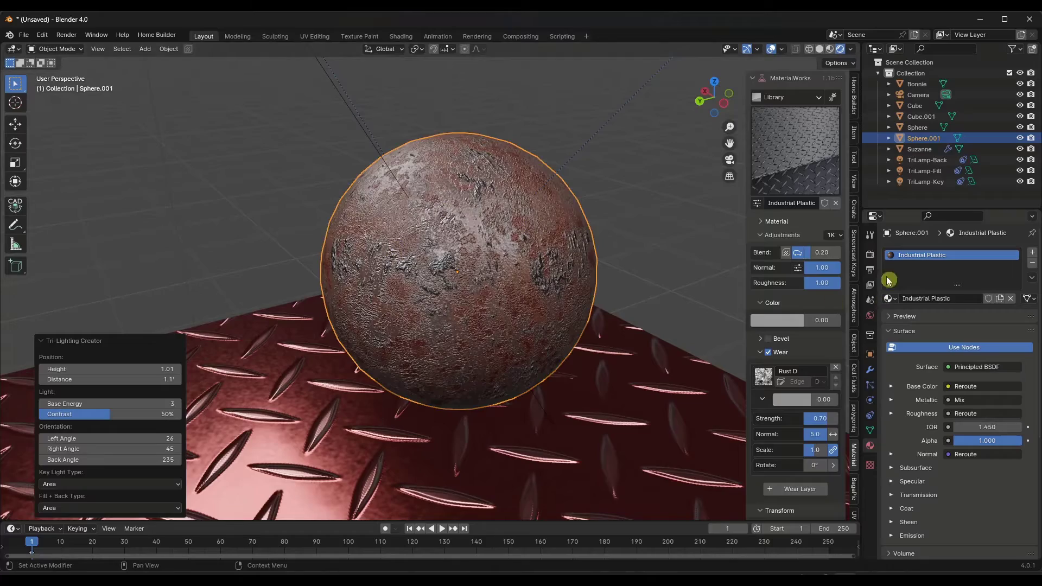
click(871, 253)
click(958, 252)
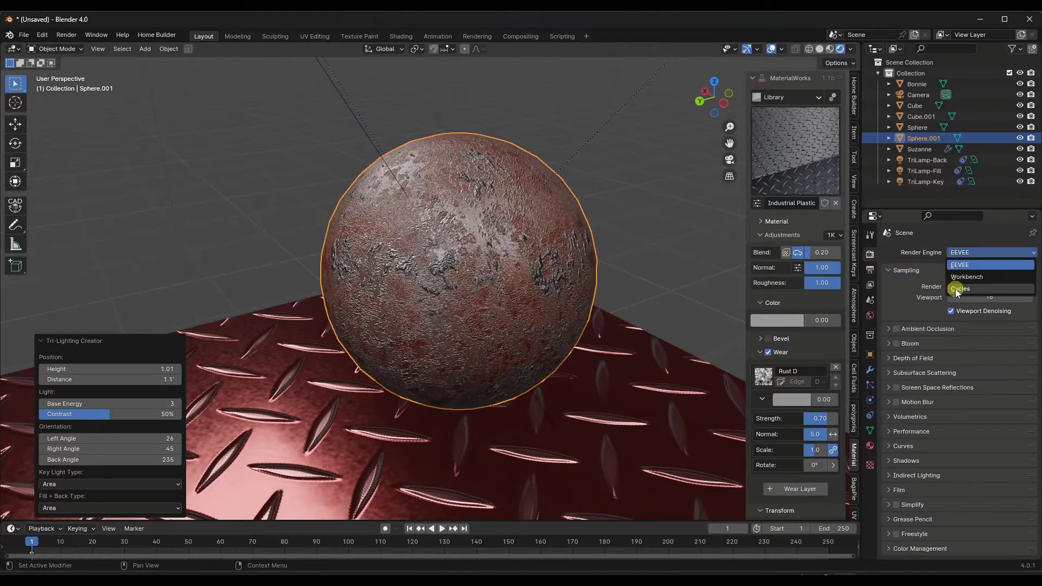
click(959, 289)
scroll(507, 263, up, 3)
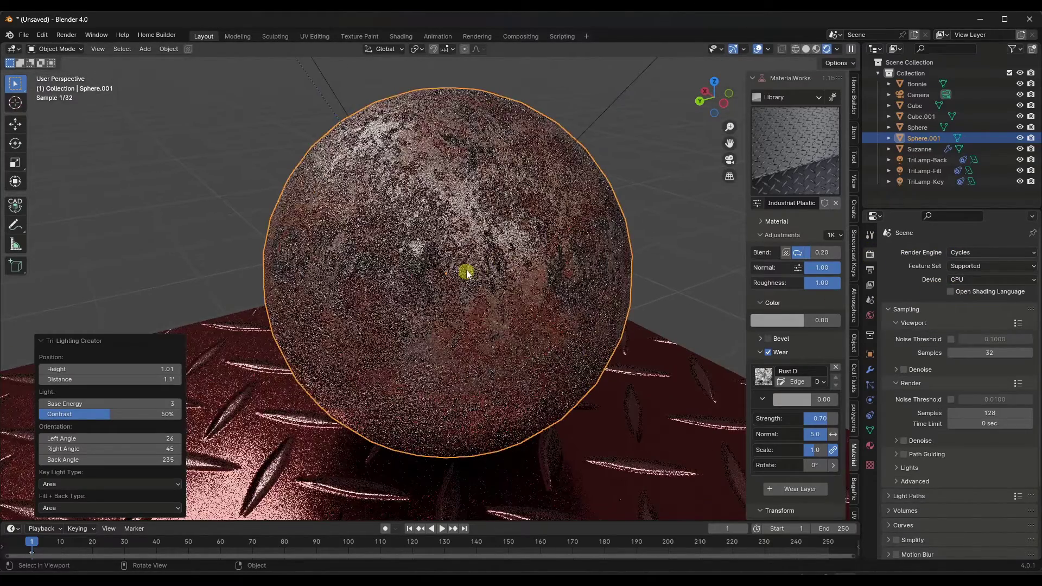
click(1001, 284)
click(956, 302)
mouse_move(456, 266)
middle_down()
mouse_move(591, 288)
mouse_move(450, 263)
middle_up()
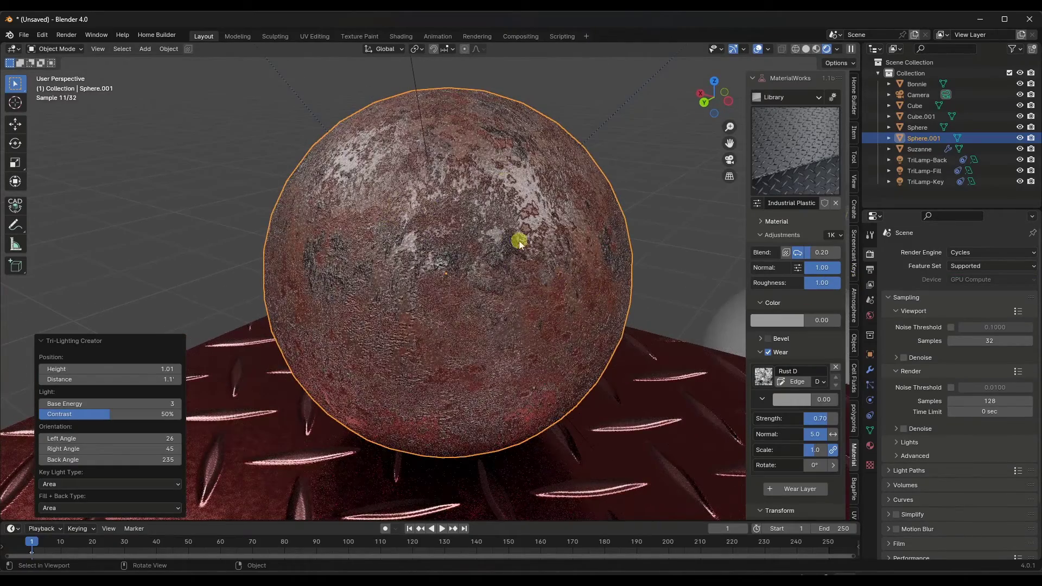
- Set the Rust D wear layer to normal 1.2, scale 0.8 and strength 0.53
scroll(817, 429, down, 2)
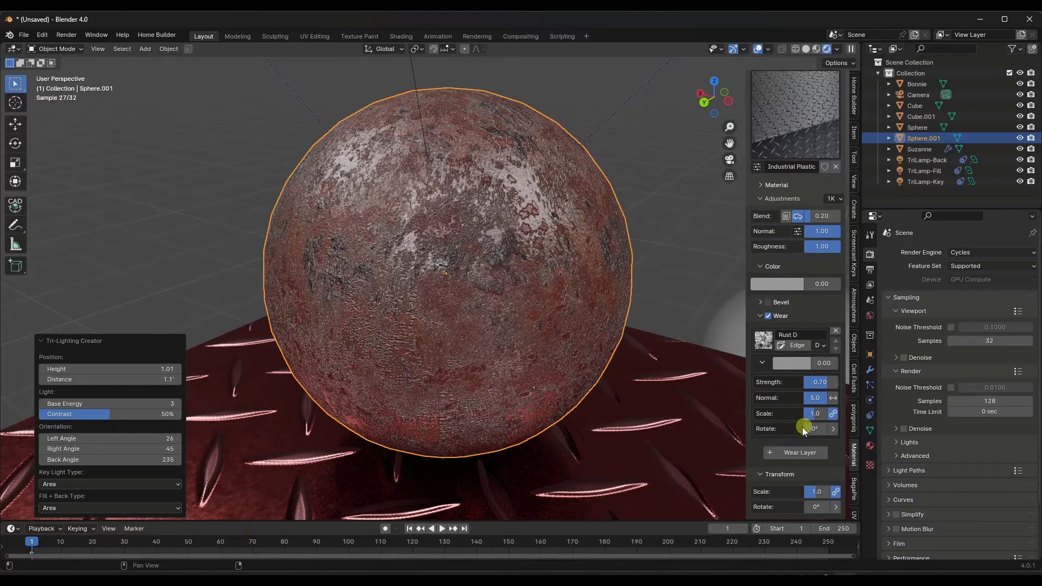
drag(815, 417, 797, 406)
scroll(454, 221, up, 1)
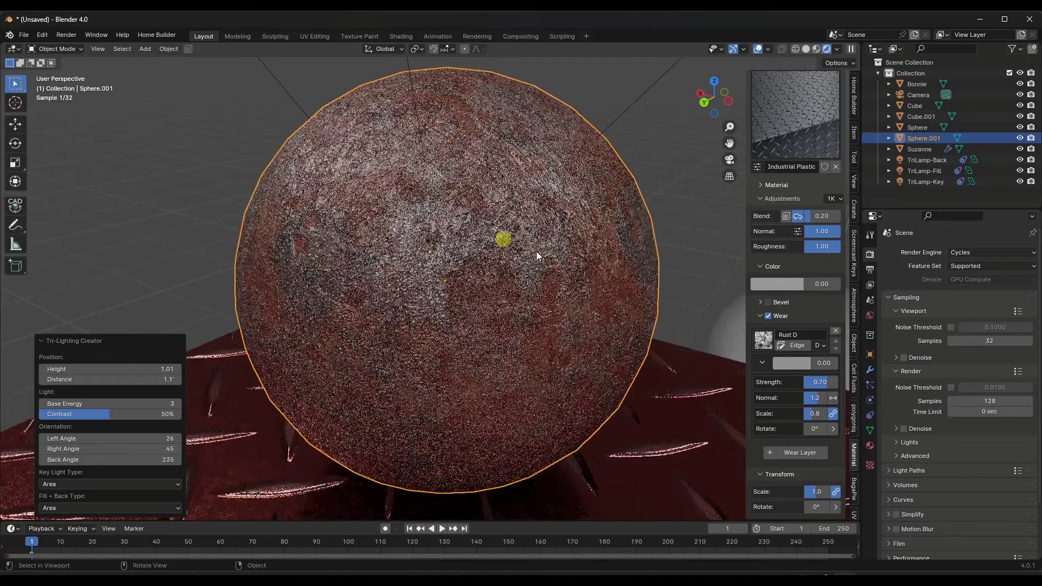
drag(826, 384, 818, 383)
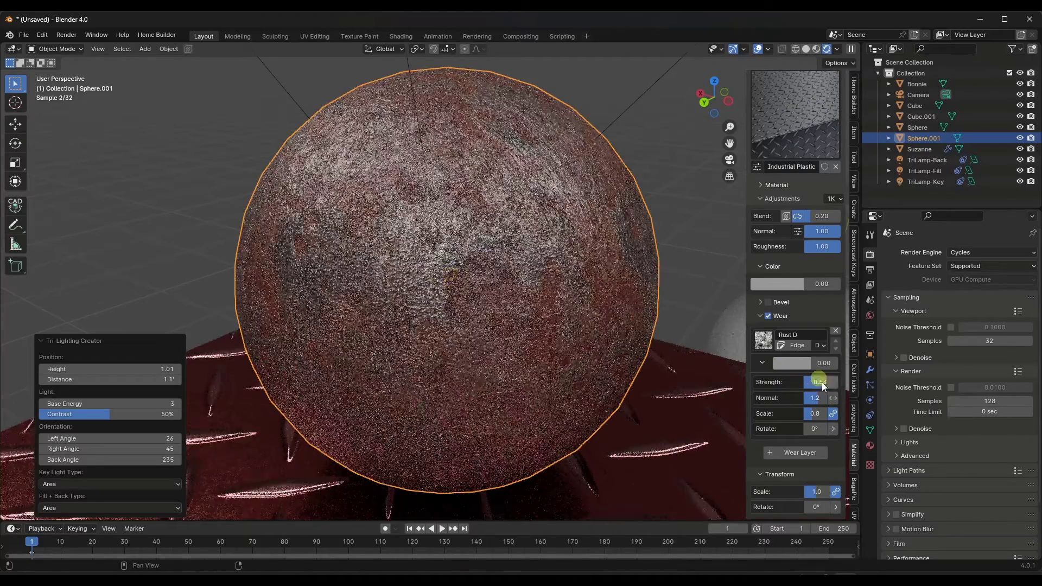
click(446, 244)
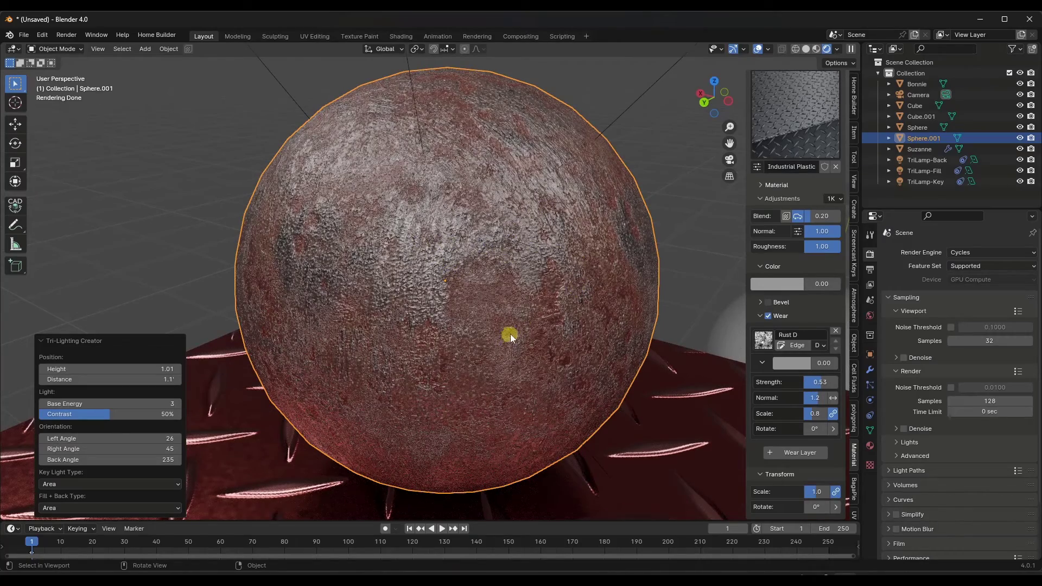
- Compare the rusted sphere in material preview and rendered shading, and choose a different variation for its Rust layer
click(816, 49)
click(839, 50)
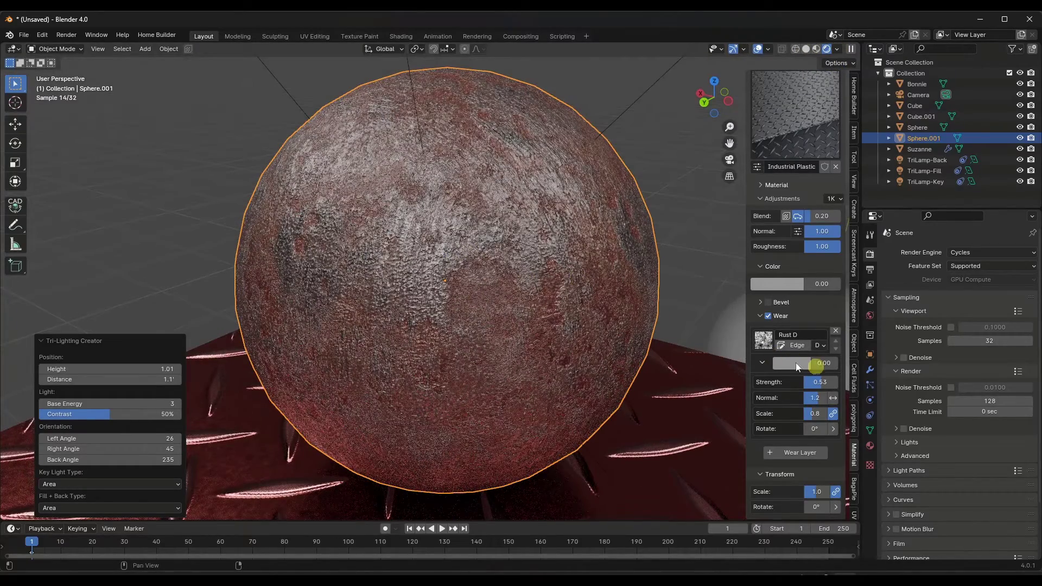
click(820, 346)
click(819, 420)
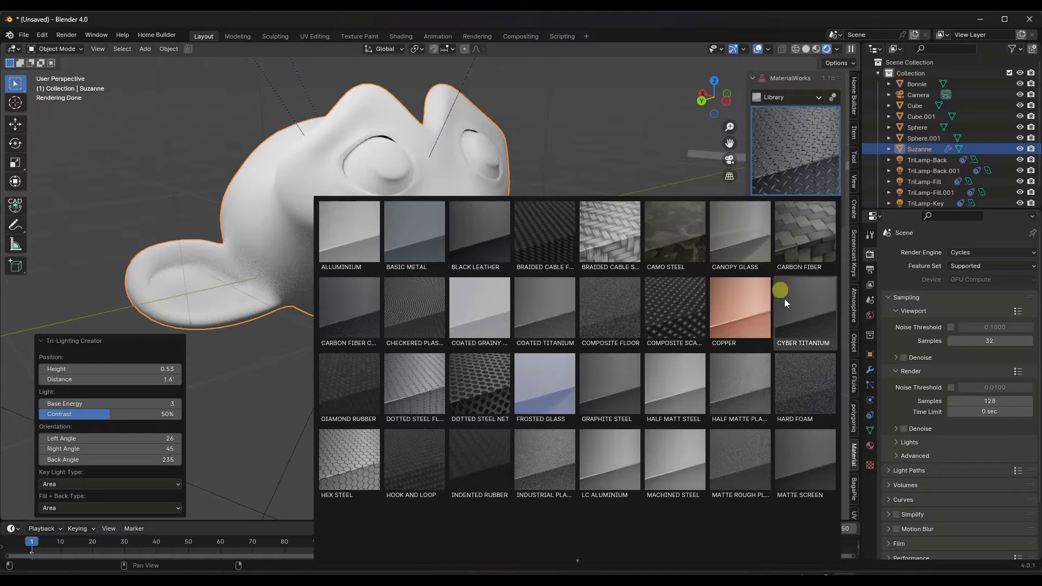
- Apply the Cyber Titanium material from the full library to Suzanne and browse further library materials
click(800, 320)
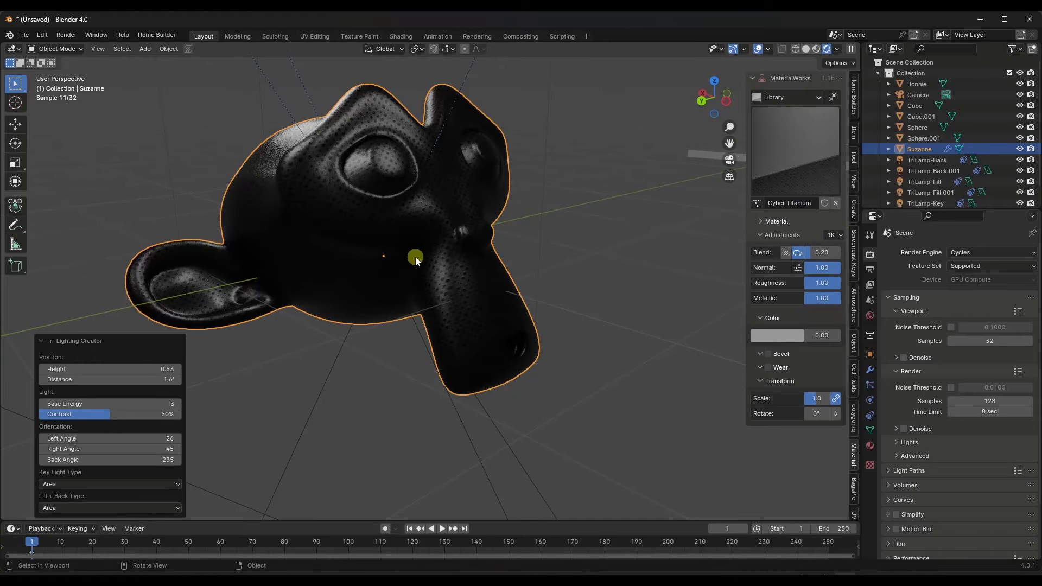
click(815, 145)
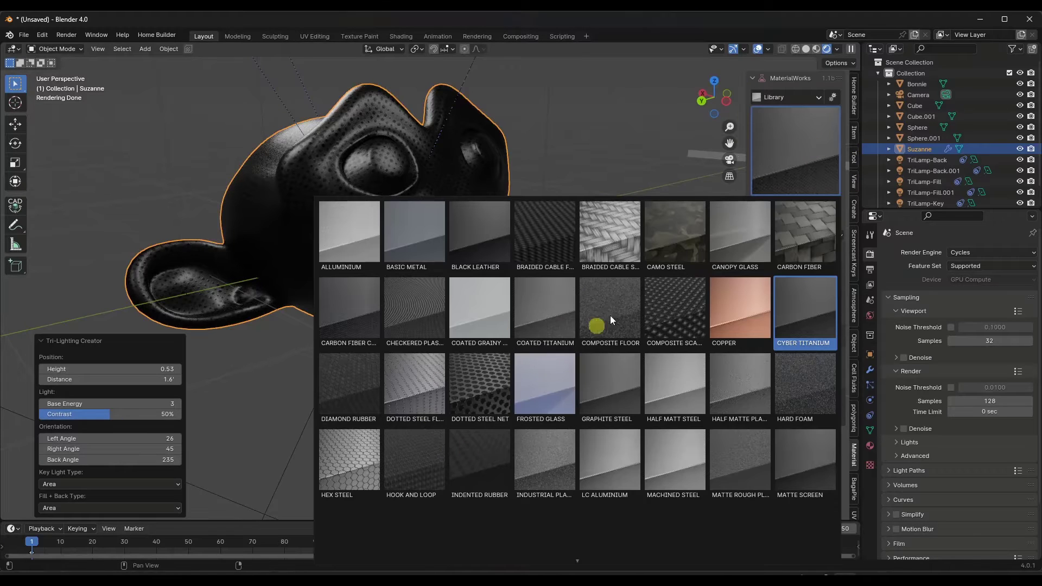
scroll(618, 569, down, 1)
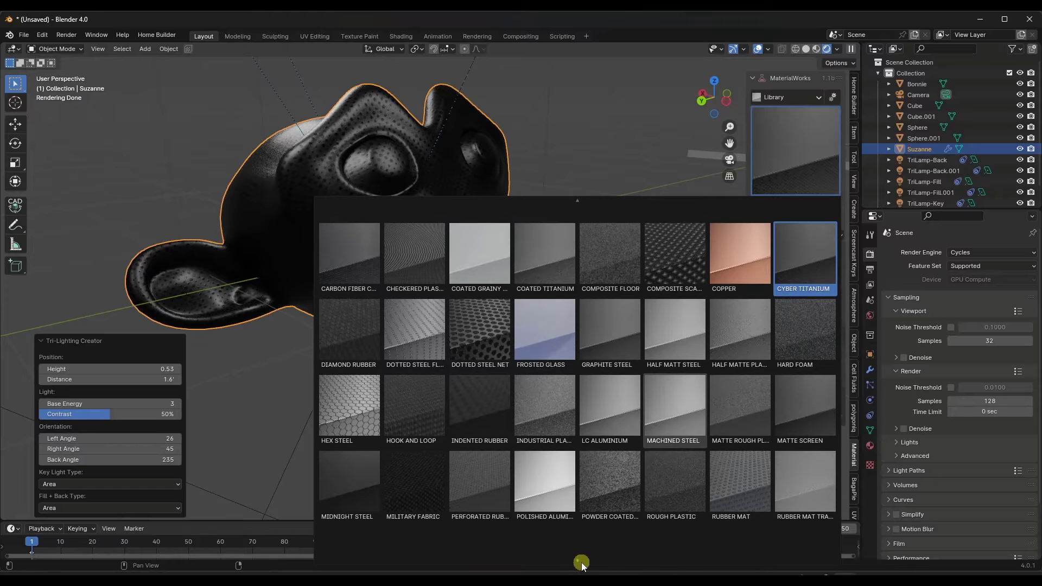
- Restrict the material library to the Metal category and apply Midnight Steel to Suzanne
click(786, 99)
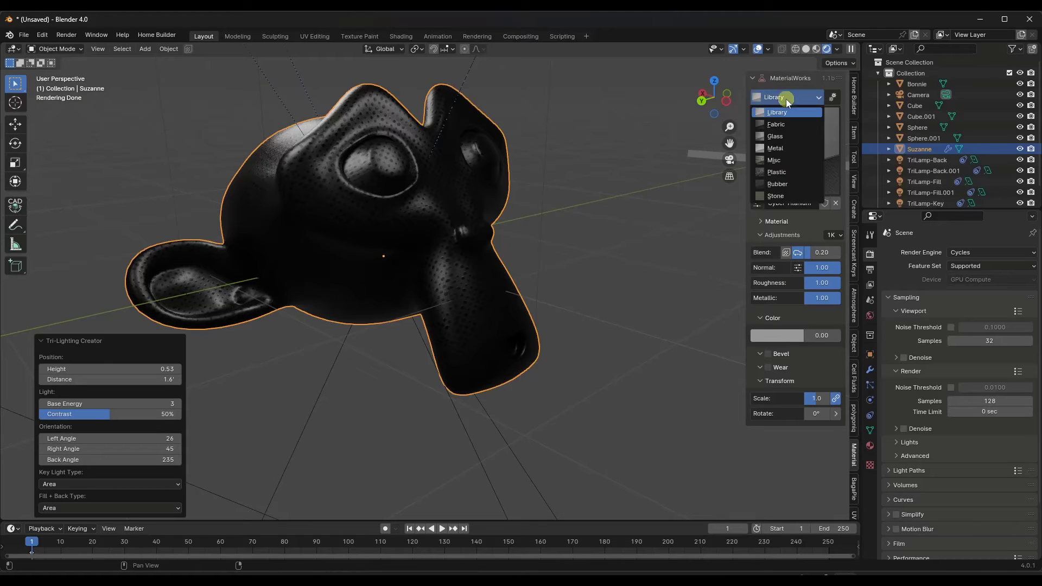
click(786, 148)
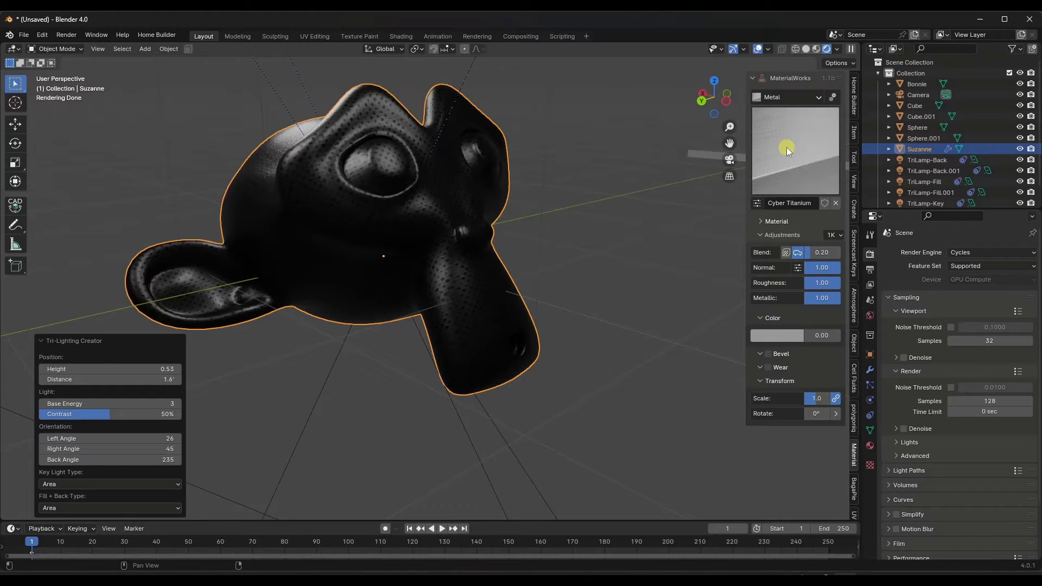
click(786, 148)
click(777, 301)
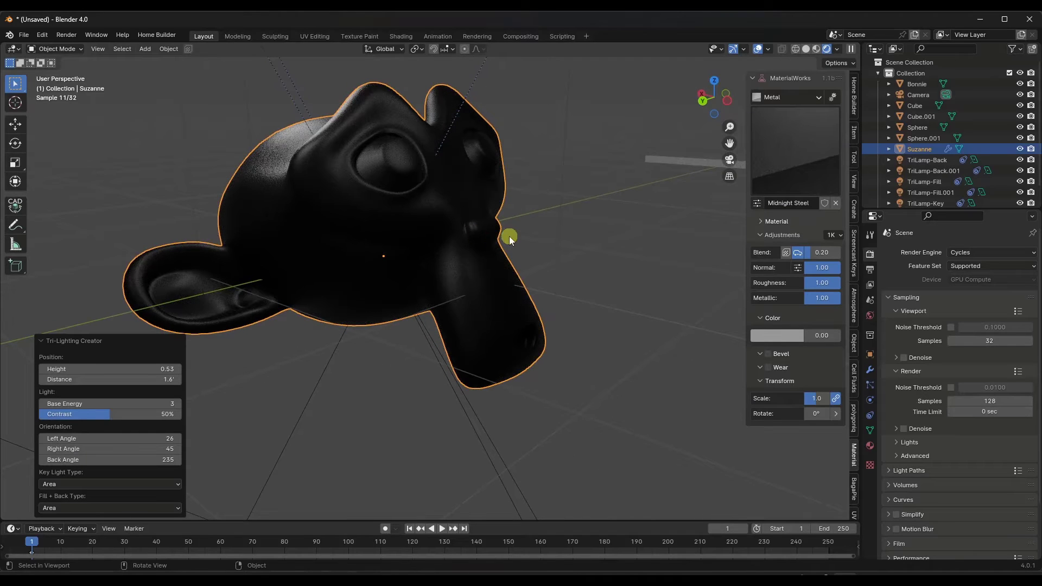
- Enable wear on Suzanne's Midnight Steel material and remove the Dents A layer, keeping Edgewear A
click(768, 369)
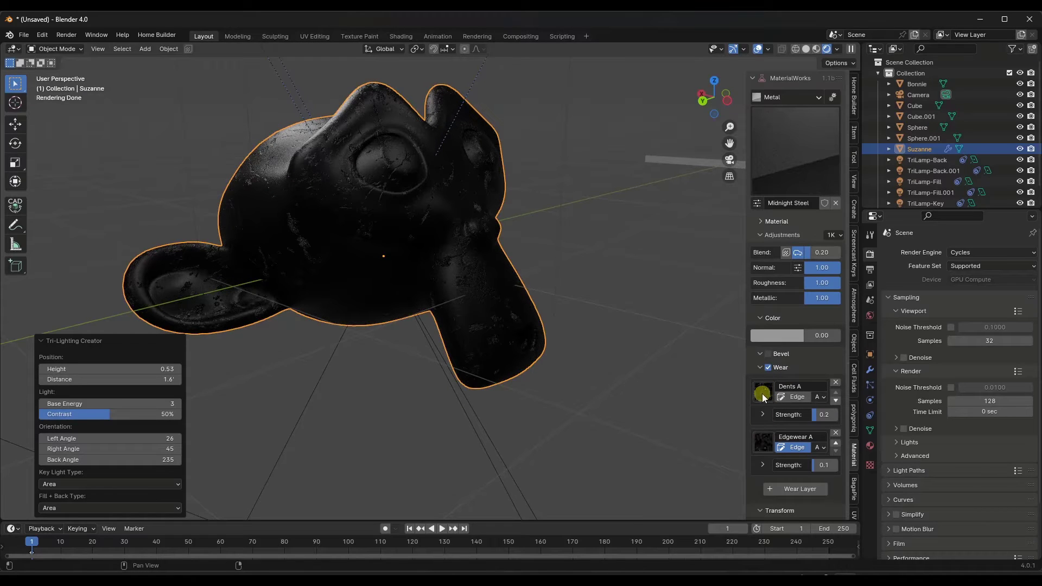
click(835, 383)
scroll(429, 163, up, 1)
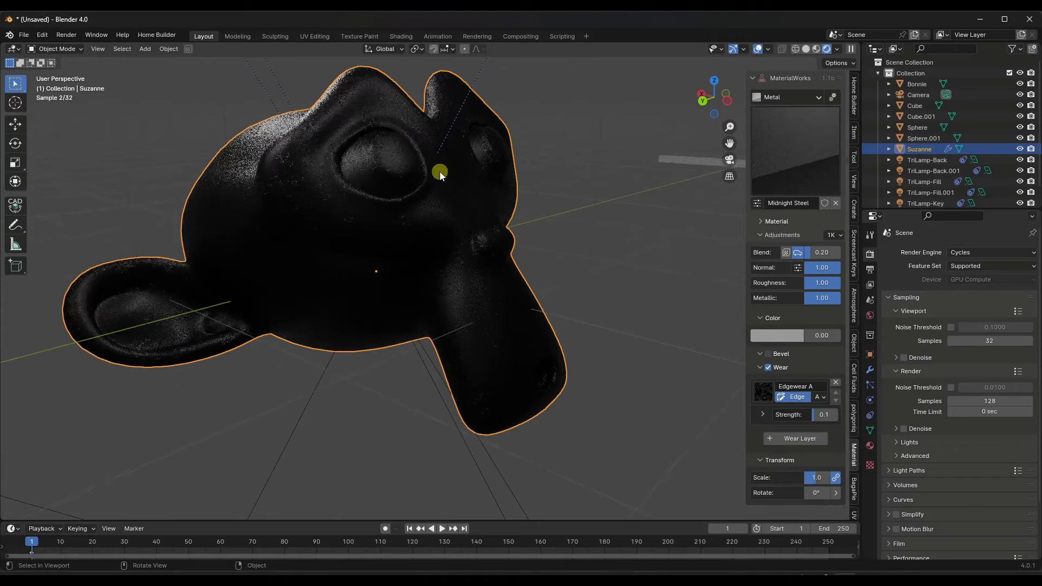
- Tint the Edgewear A layer magenta with a color amount of 1.00 and try out its strength
click(763, 415)
click(791, 418)
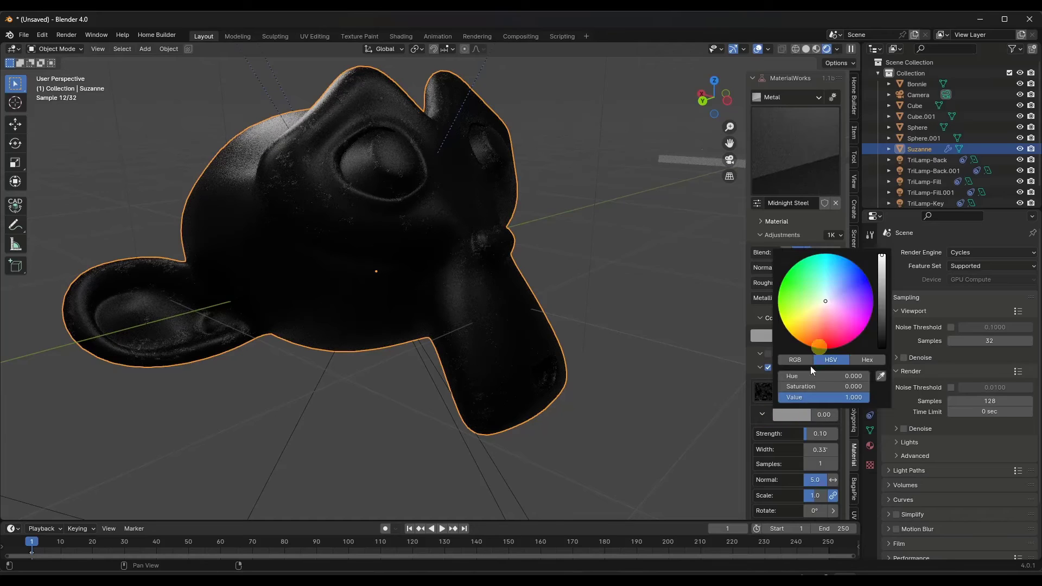
click(862, 334)
drag(821, 419, 869, 419)
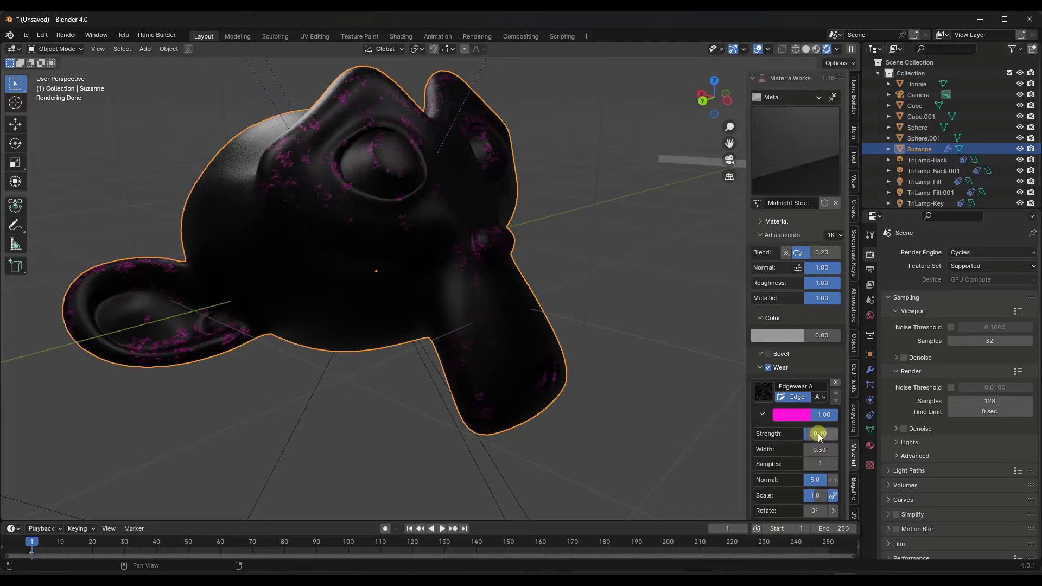
drag(814, 433, 806, 460)
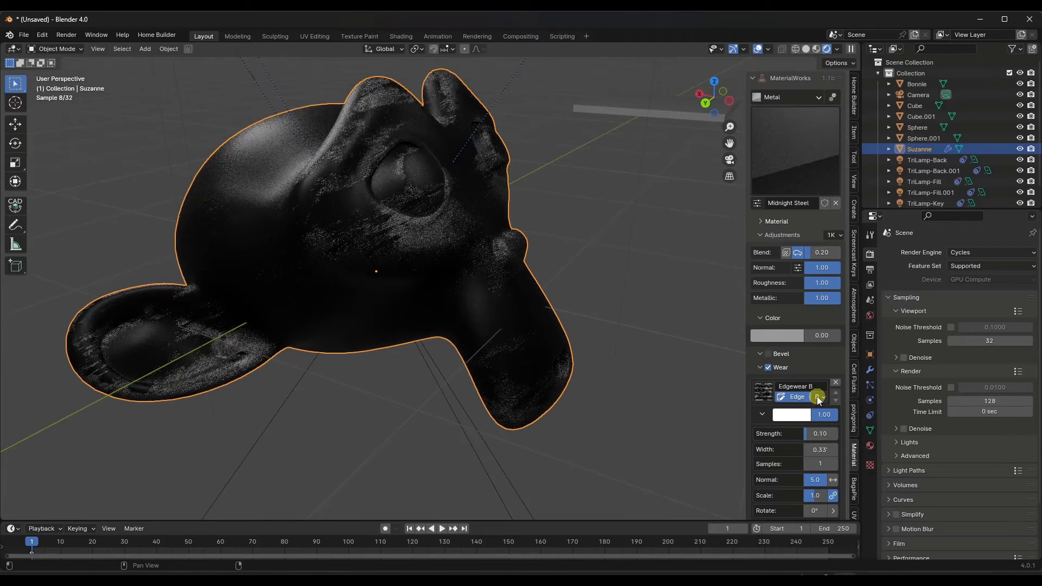
- Switch the edgewear layer to variation C, tinted magenta, with strength 1.00 and a width of about 0.16'
click(821, 397)
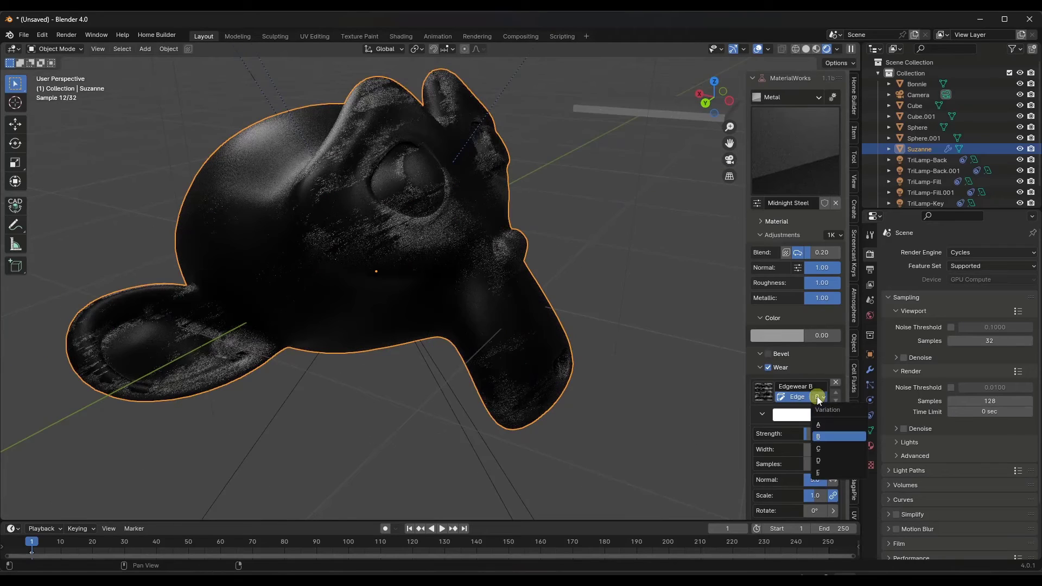
click(819, 448)
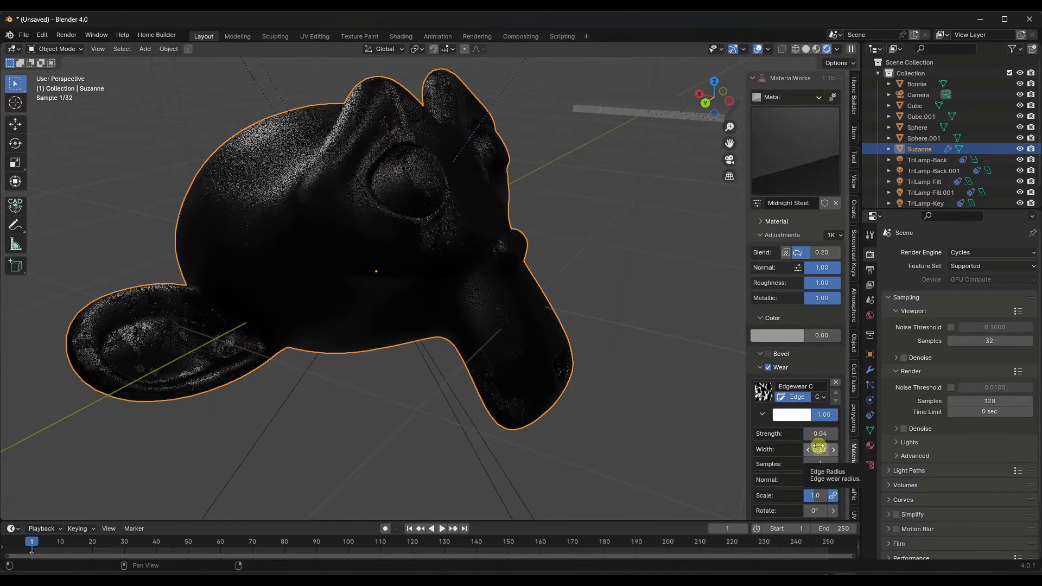
middle_drag(458, 236, 478, 242)
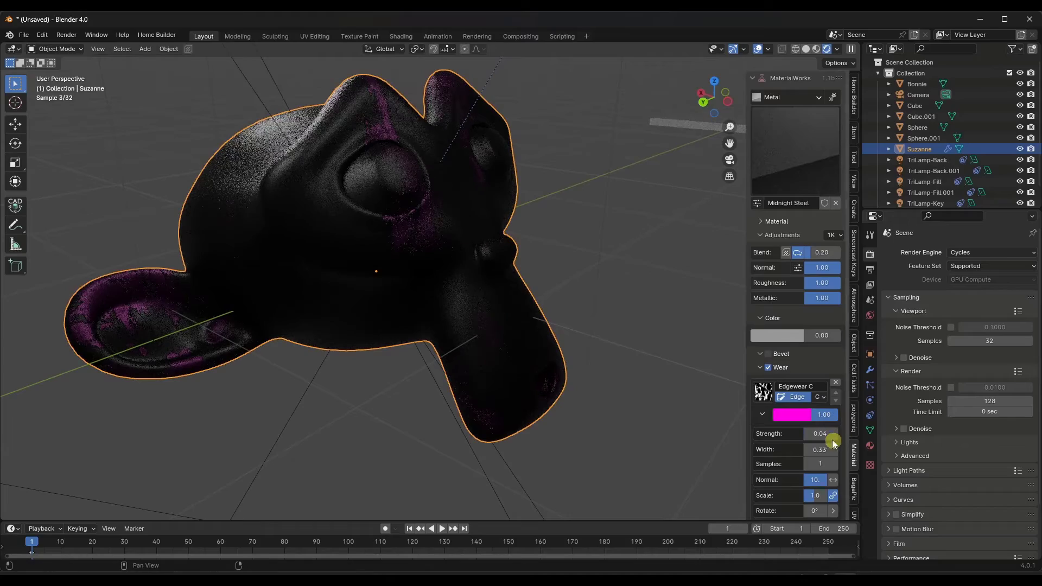
mouse_move(819, 433)
mouse_down()
mouse_move(851, 433)
mouse_move(833, 434)
mouse_up()
middle_drag(467, 263, 352, 258)
click(809, 449)
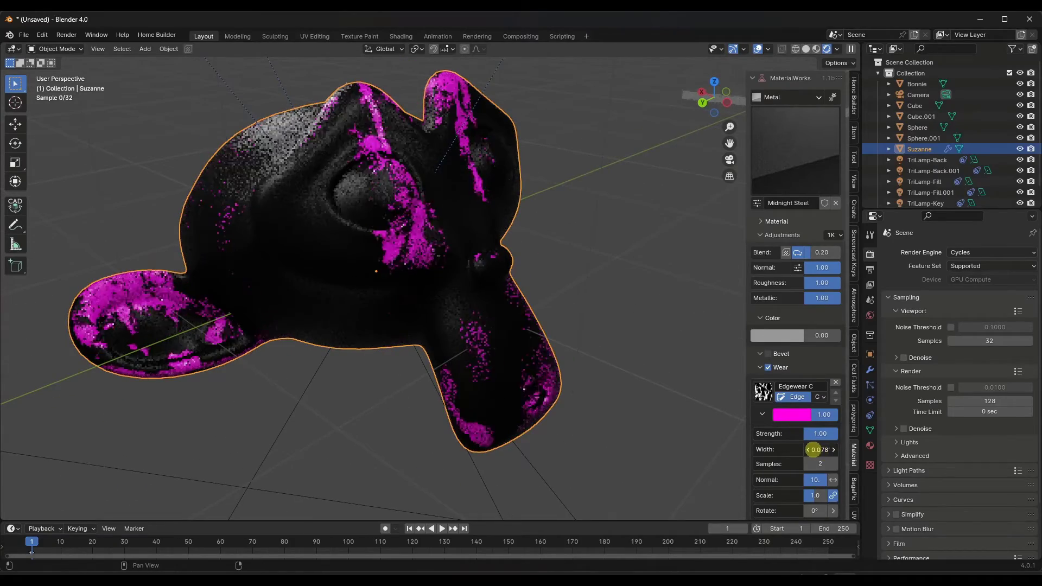
mouse_move(808, 449)
mouse_down()
mouse_move(788, 450)
mouse_move(809, 449)
mouse_up()
click(808, 449)
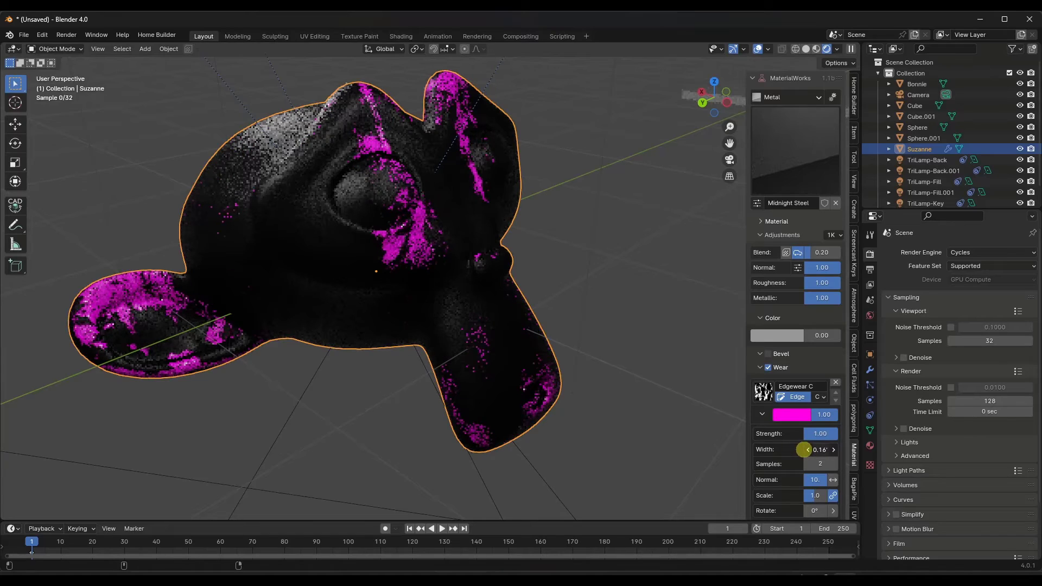
- Switch the edgewear layer to variation D, tint it pink with hue 0.923 and saturation 1.000, and set its strength to 1.00
click(820, 397)
click(820, 461)
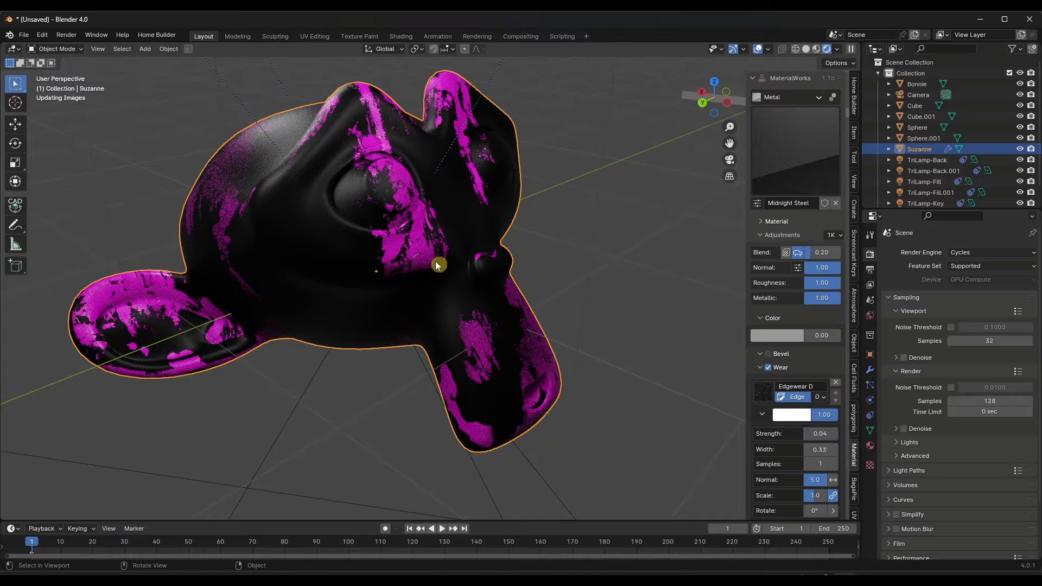
click(792, 415)
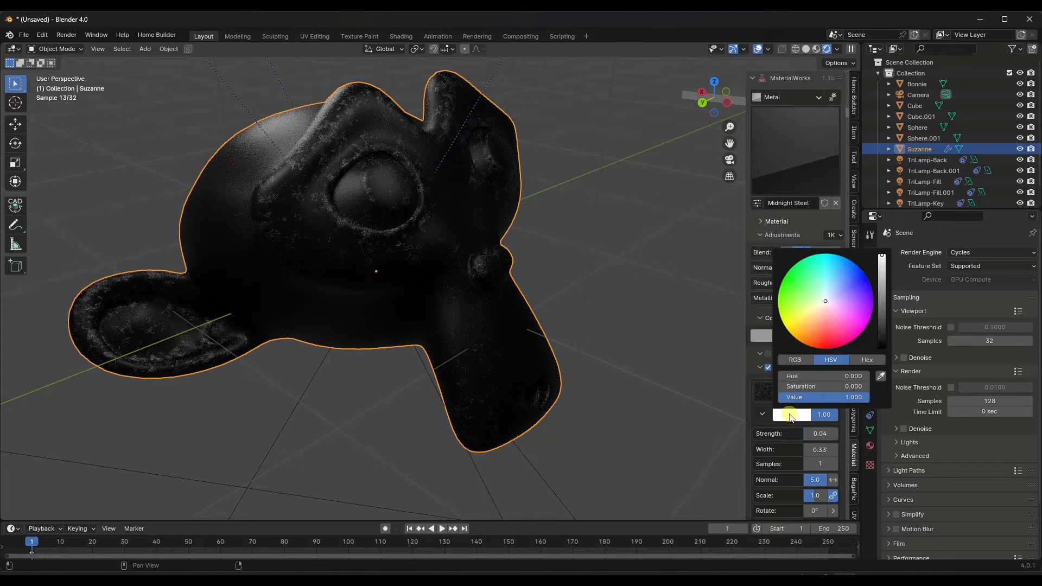
drag(784, 386, 866, 386)
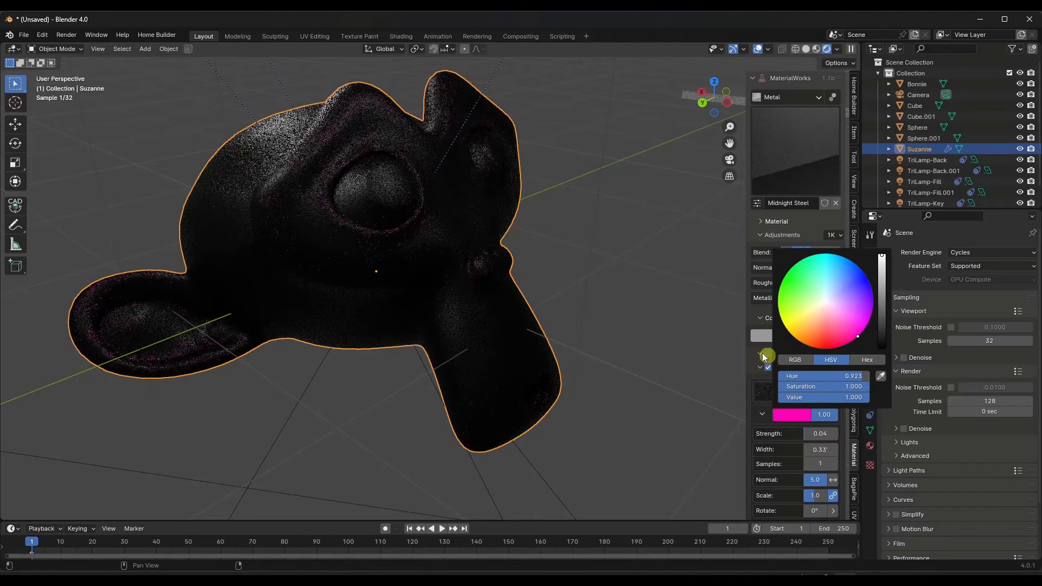
drag(814, 432, 886, 433)
- Tune the width of the Edgewear D layer on Suzanne down to 0.19'
middle_drag(504, 269, 506, 252)
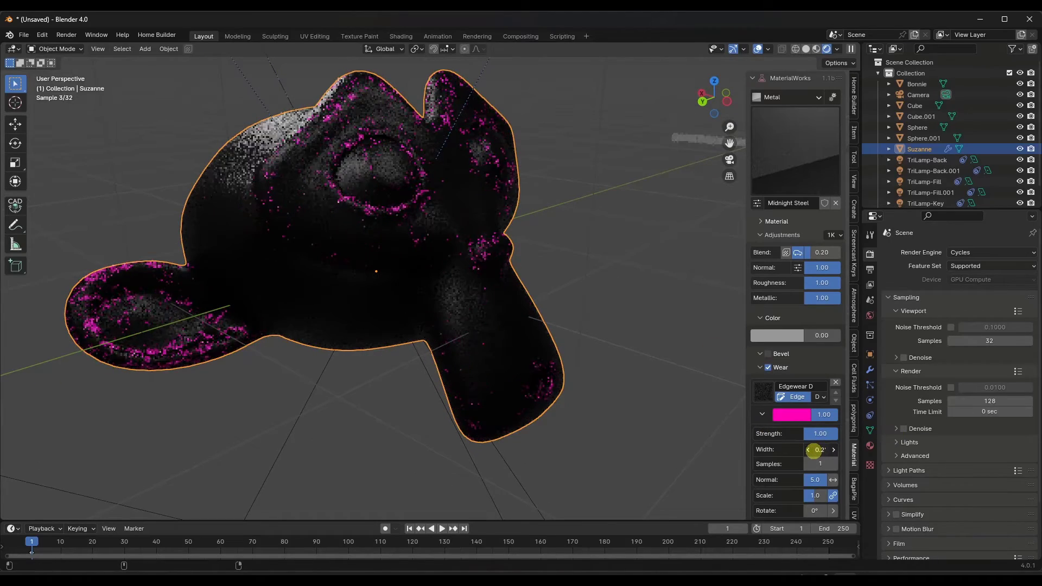
drag(820, 450, 807, 454)
middle_drag(512, 218, 442, 220)
click(870, 431)
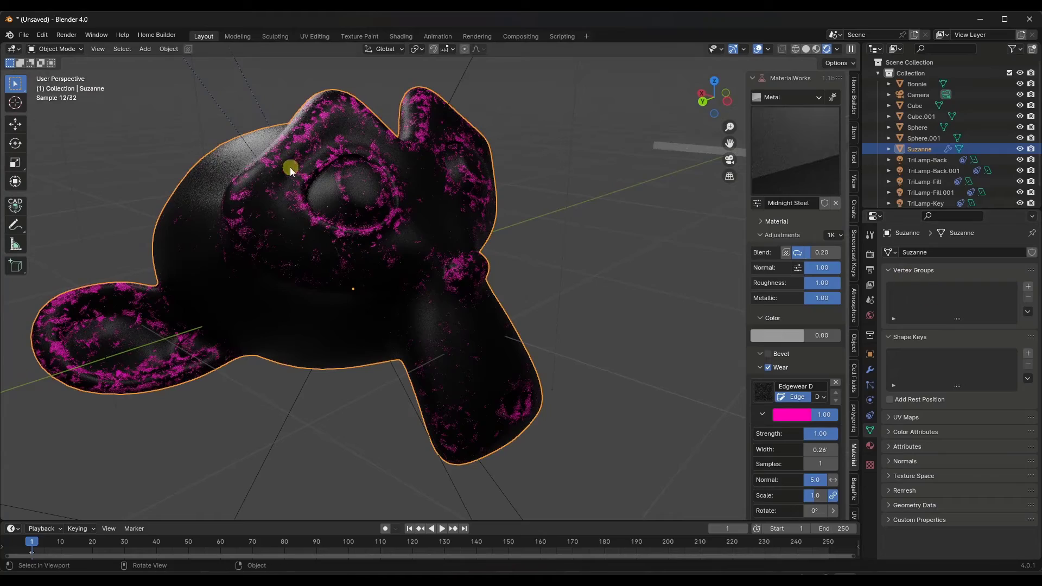
middle_drag(320, 208, 344, 206)
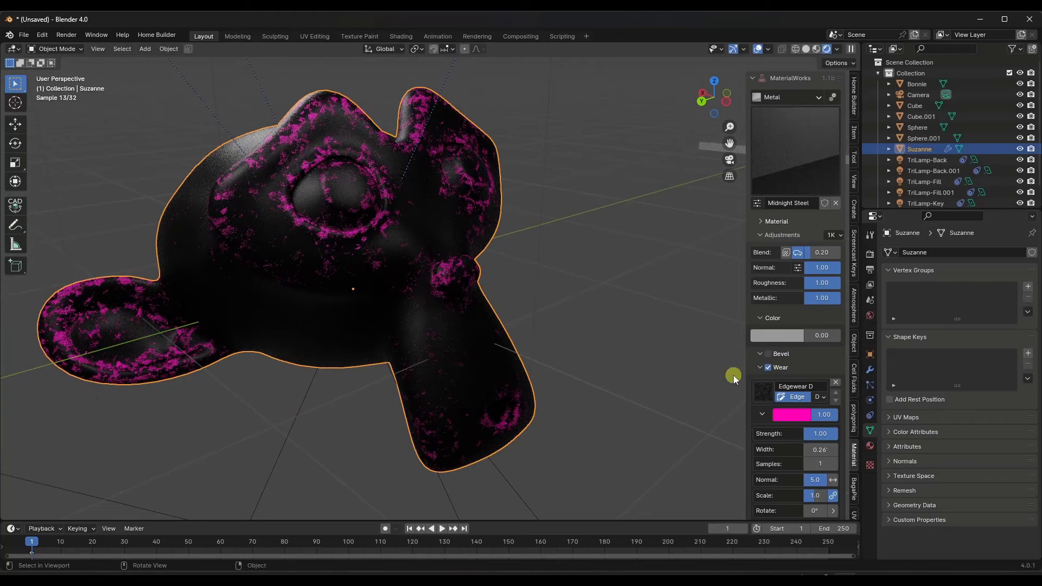
scroll(276, 208, up, 1)
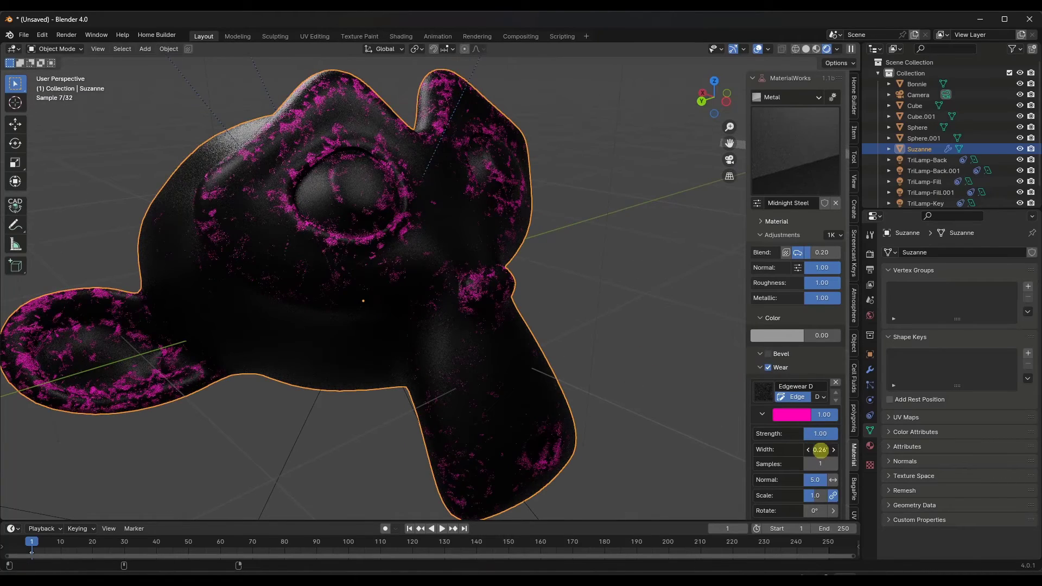
drag(820, 450, 815, 450)
middle_drag(396, 309, 415, 307)
- Add a Dust A wear layer below Edgewear D and inspect the dust on Suzanne
scroll(797, 399, down, 4)
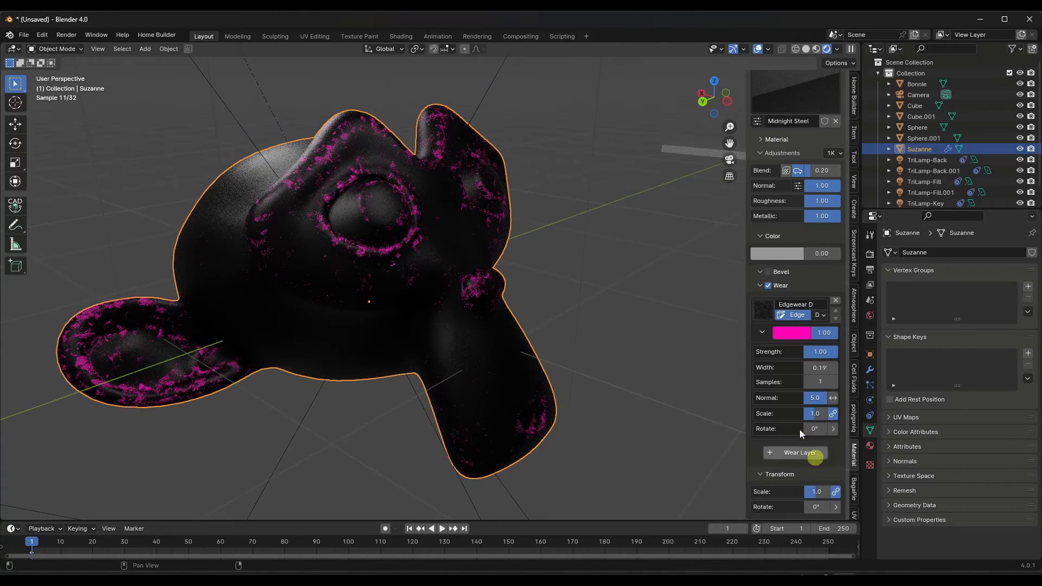
click(806, 458)
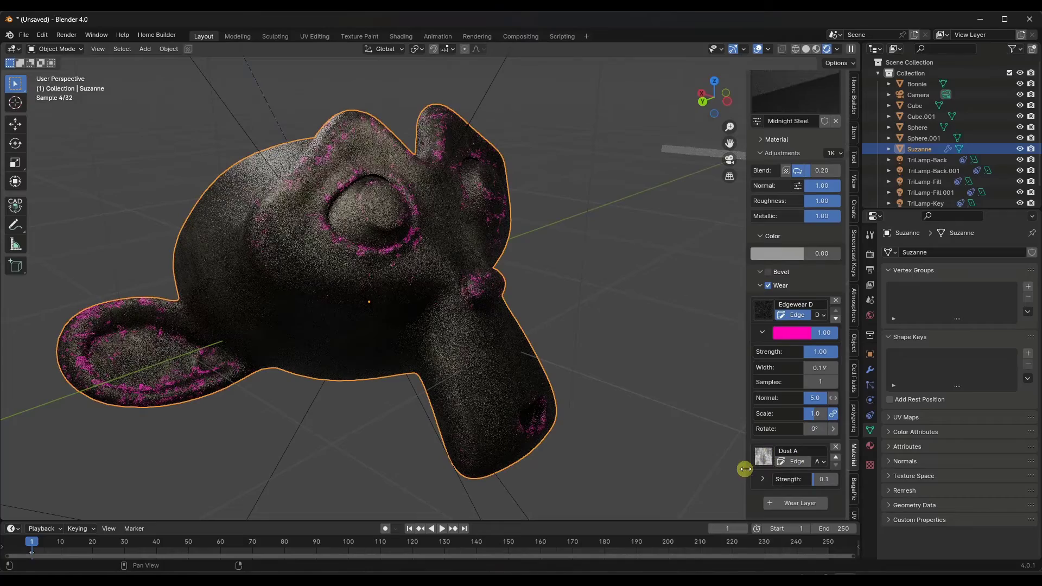
middle_drag(375, 267, 607, 314)
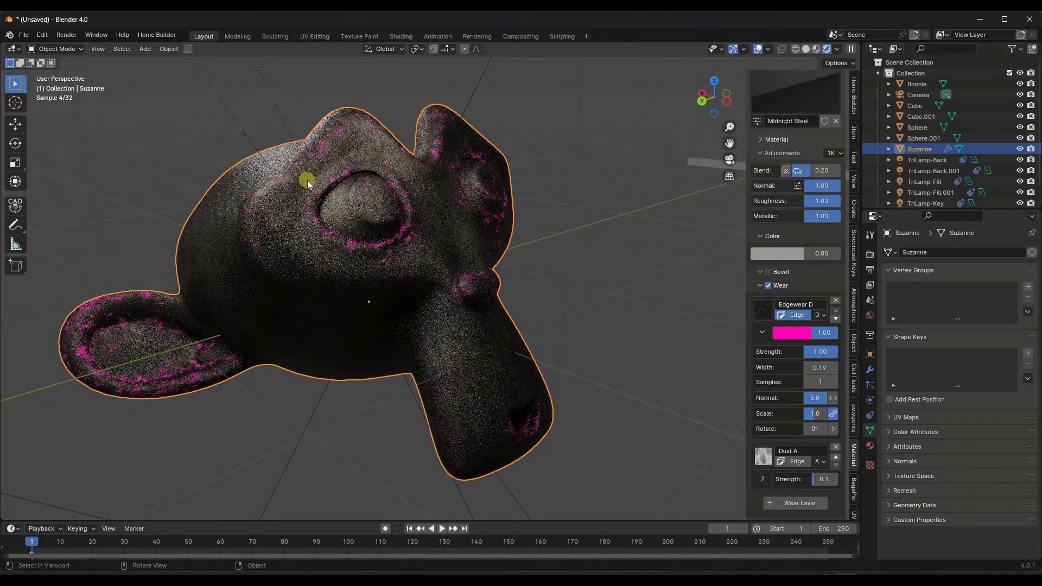
middle_drag(348, 190, 480, 276)
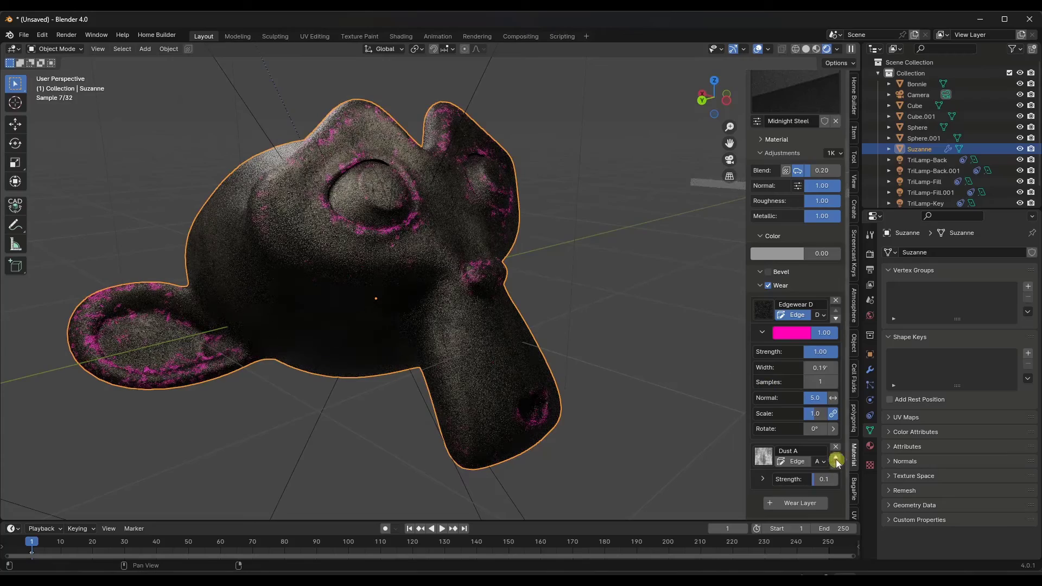
- Move the Dust A layer above Edgewear D and back below it to compare the layer order
click(836, 459)
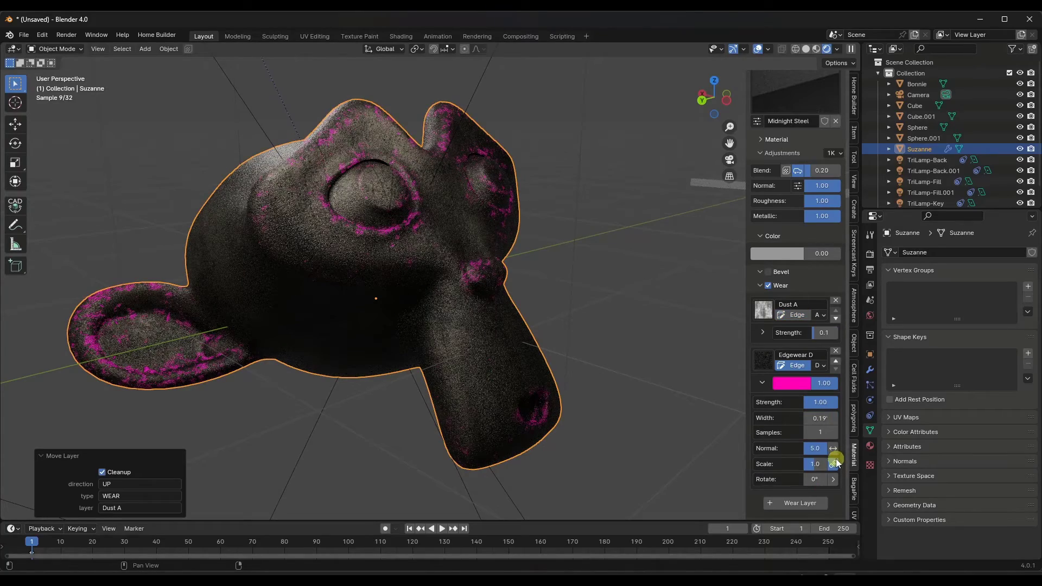
drag(816, 340, 835, 321)
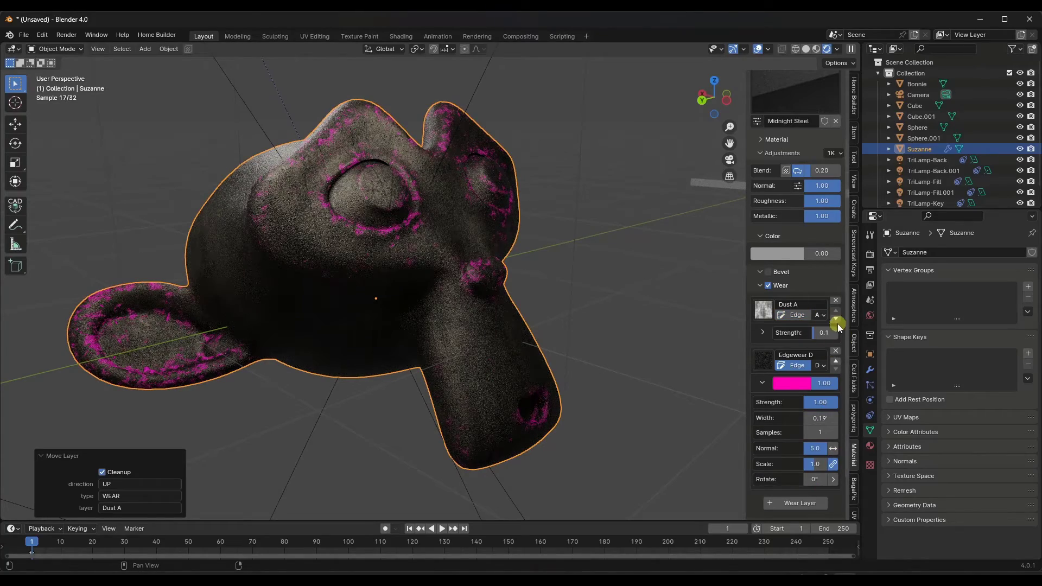
click(835, 320)
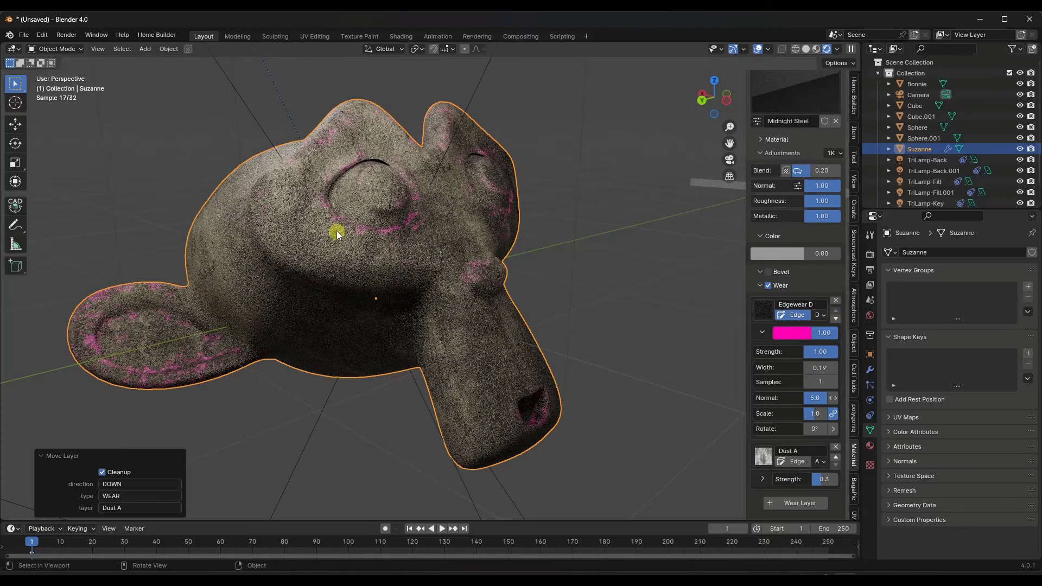
- Set the Dust A layer's strength to 0.2 and add a Scratches wear layer beneath it
middle_drag(355, 239, 373, 246)
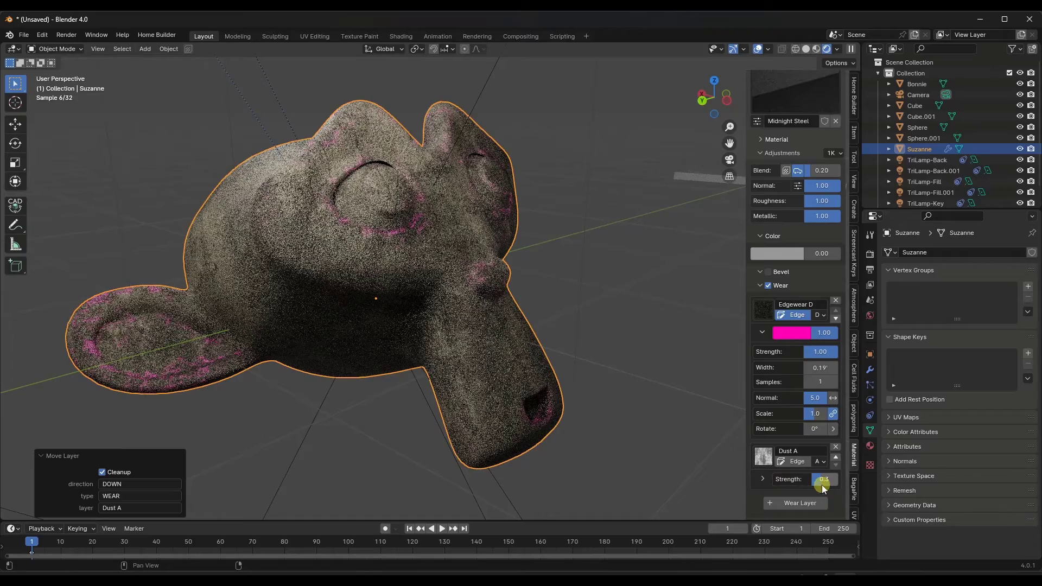
drag(824, 478, 818, 478)
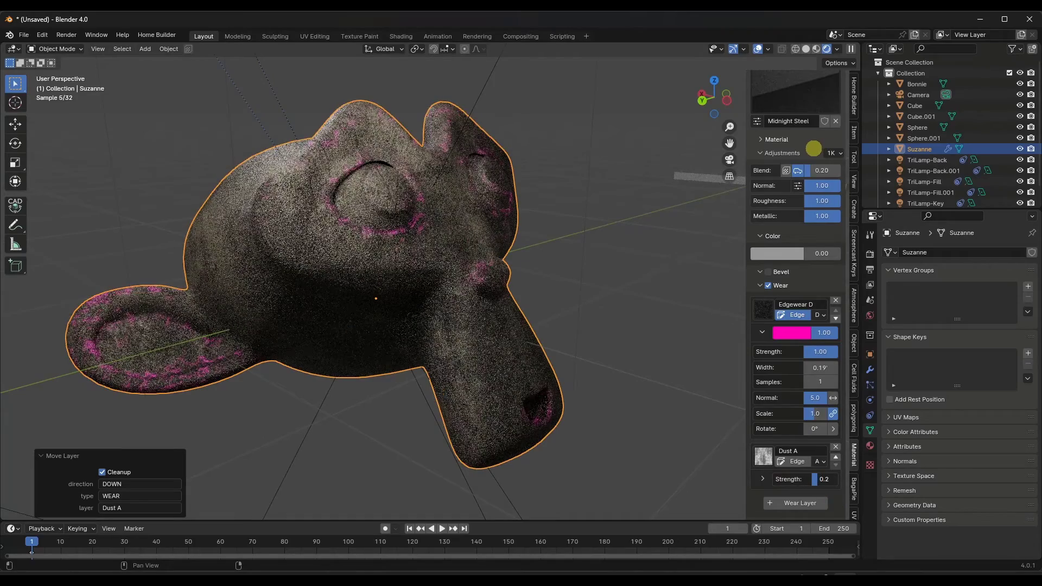
click(796, 503)
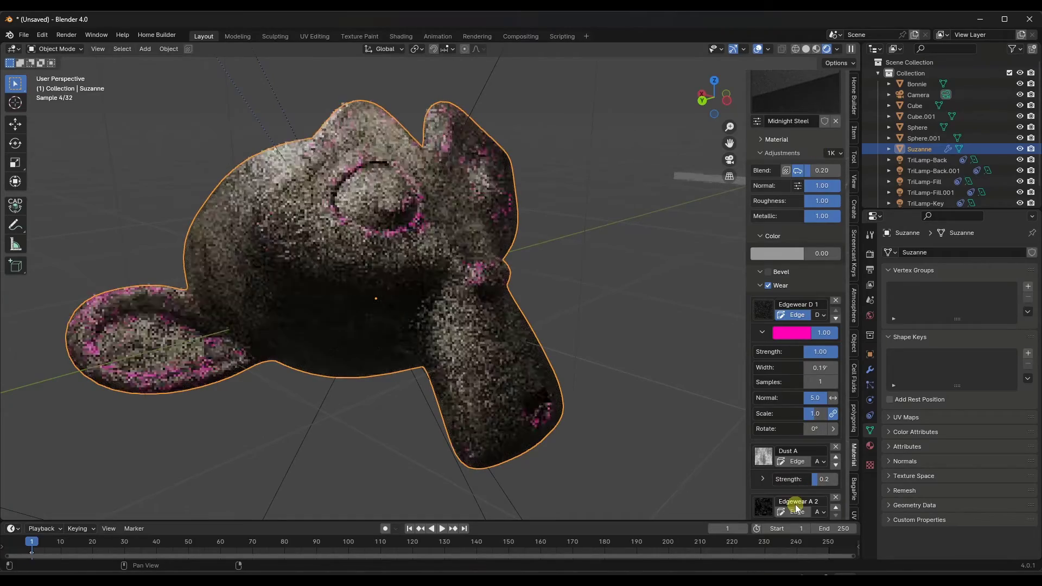
click(765, 506)
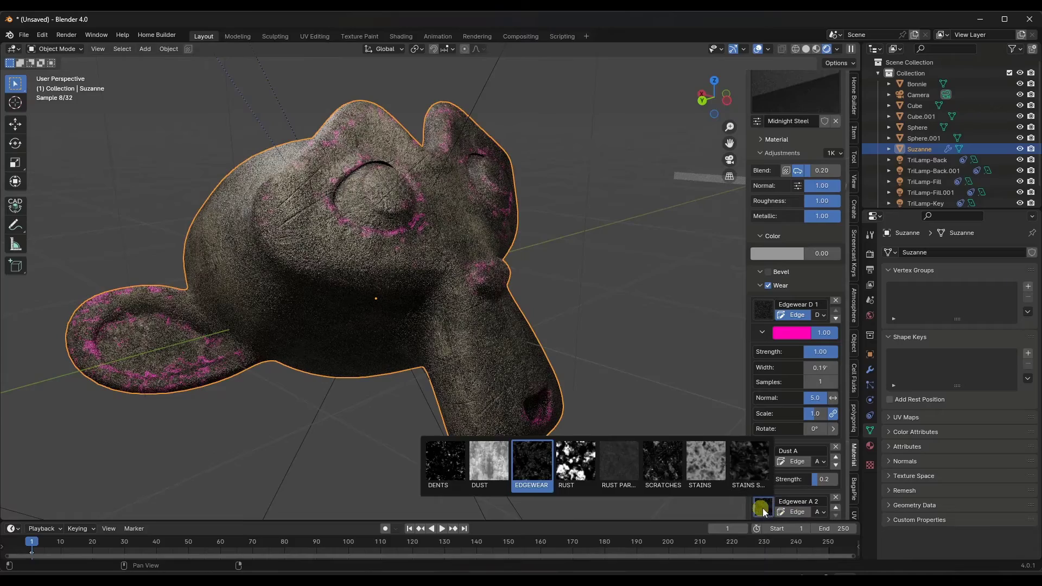
click(649, 458)
scroll(325, 206, up, 5)
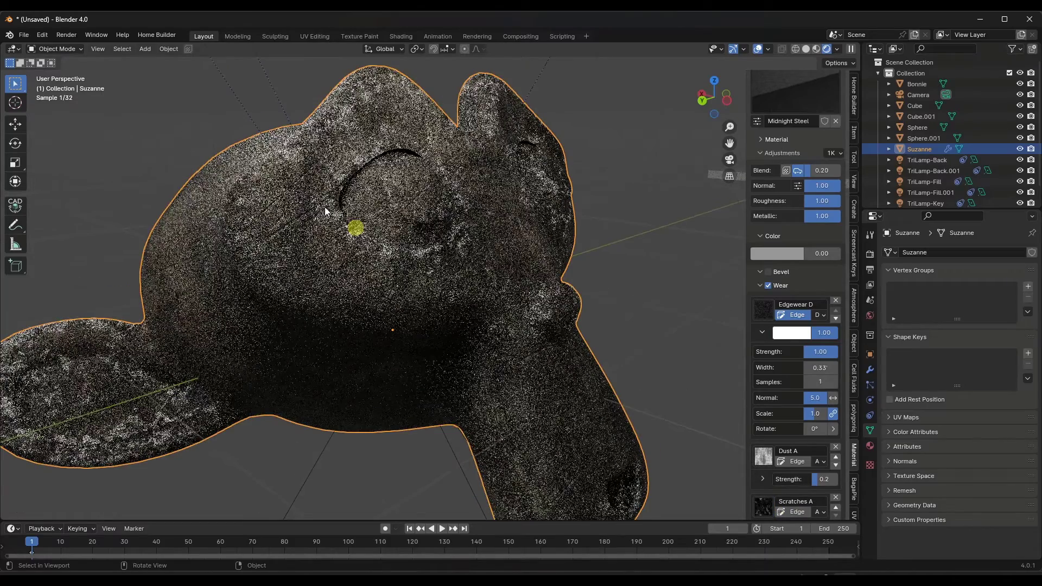
- Tint Suzanne's Edgewear D layer bright pink, and the Scratches A layer pure green with colour amount 1.00 and strength 0.85
click(788, 335)
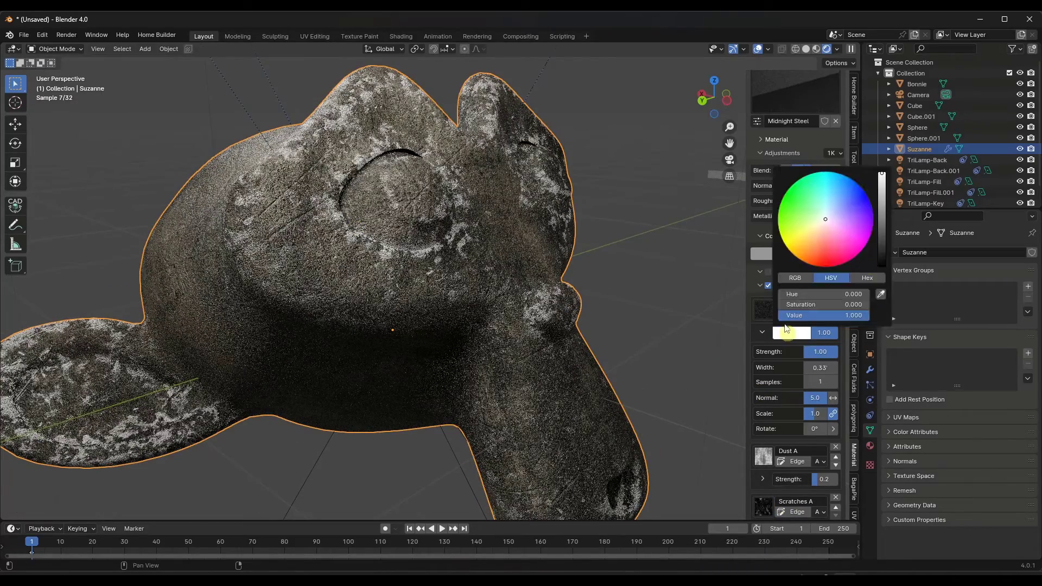
click(845, 223)
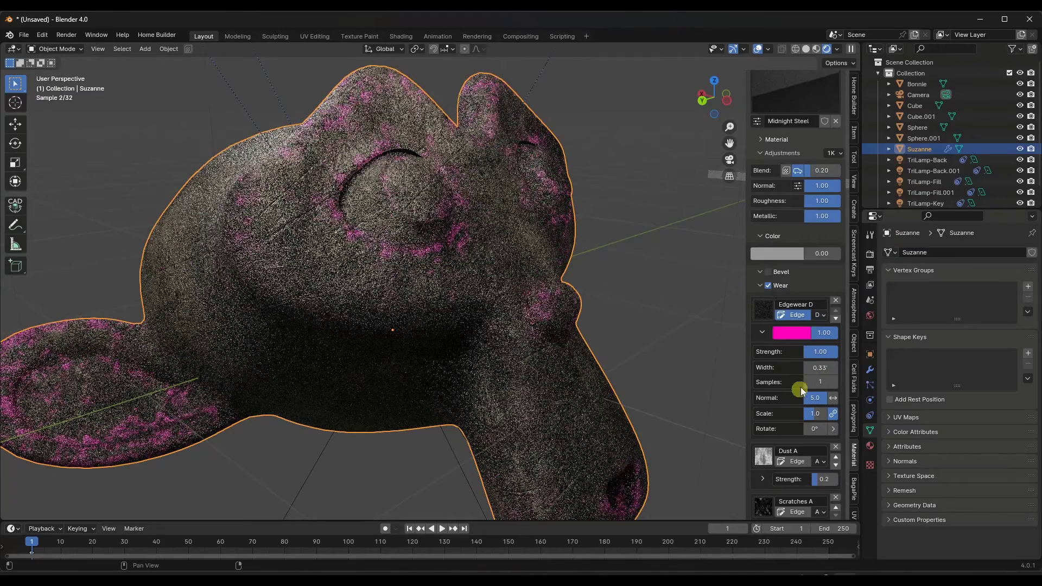
scroll(812, 423, down, 4)
click(763, 443)
scroll(798, 418, down, 2)
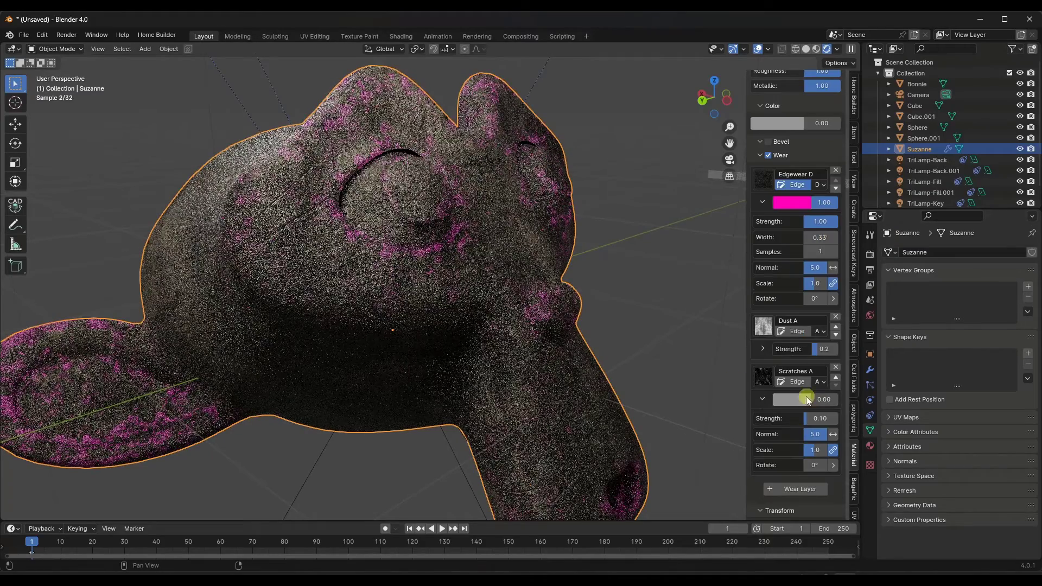
click(792, 399)
click(784, 262)
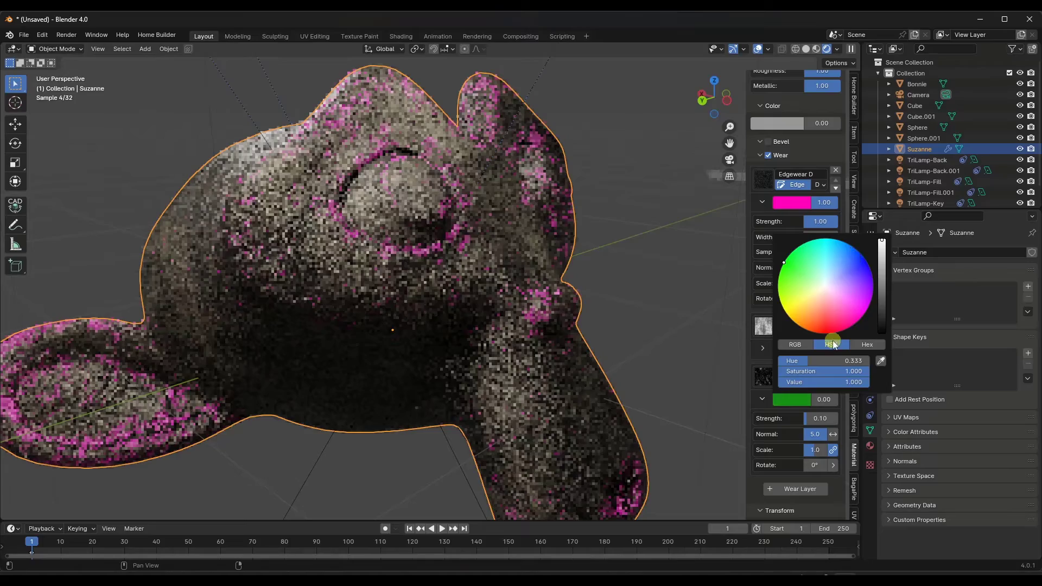
drag(819, 400, 838, 420)
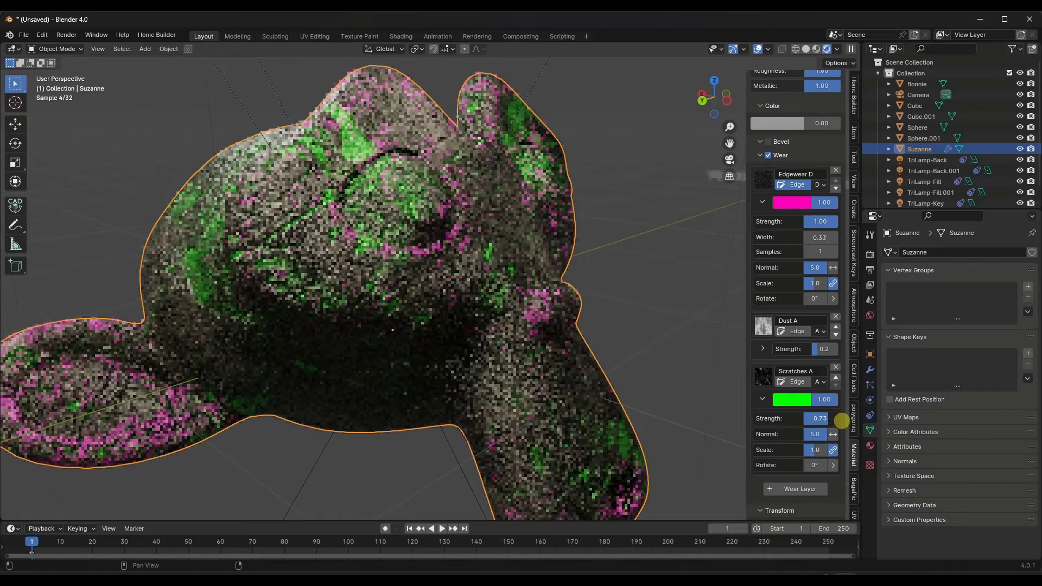
- Remove the Dust A wear layer from Suzanne's material and set the Scratches A layer's scale to 2.0
scroll(459, 239, down, 6)
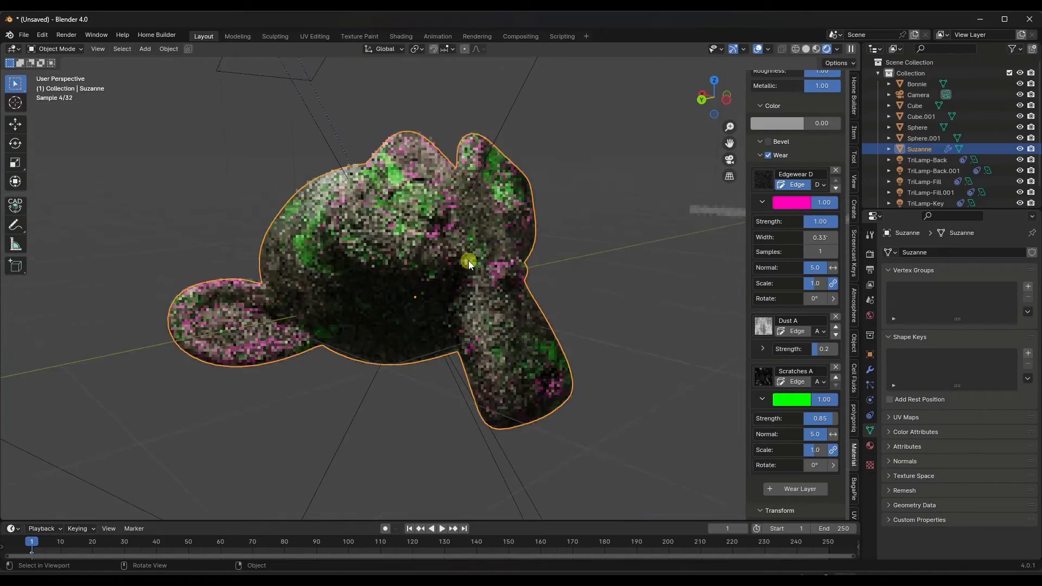
middle_drag(468, 260, 366, 251)
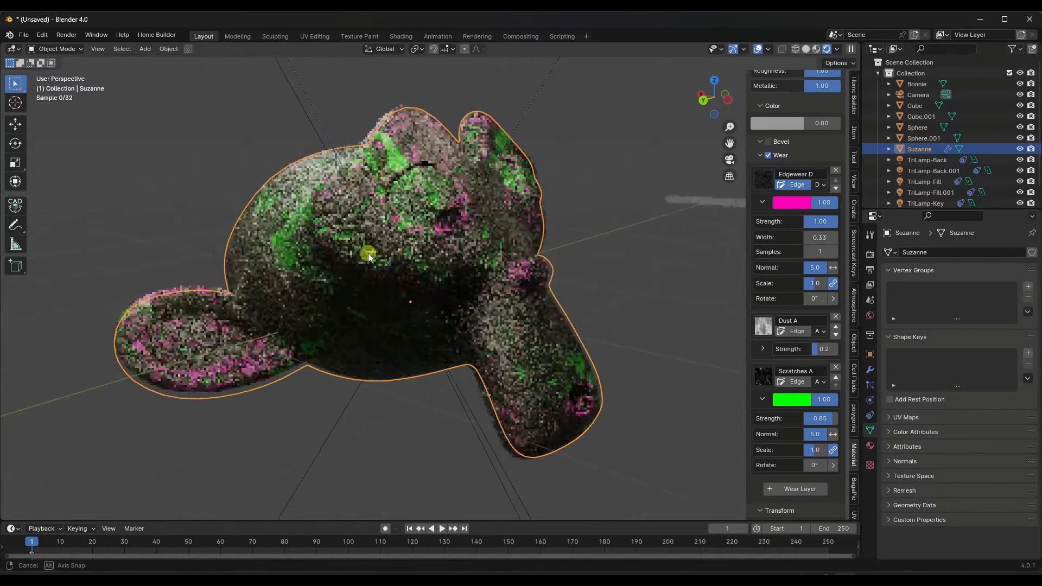
scroll(370, 255, up, 2)
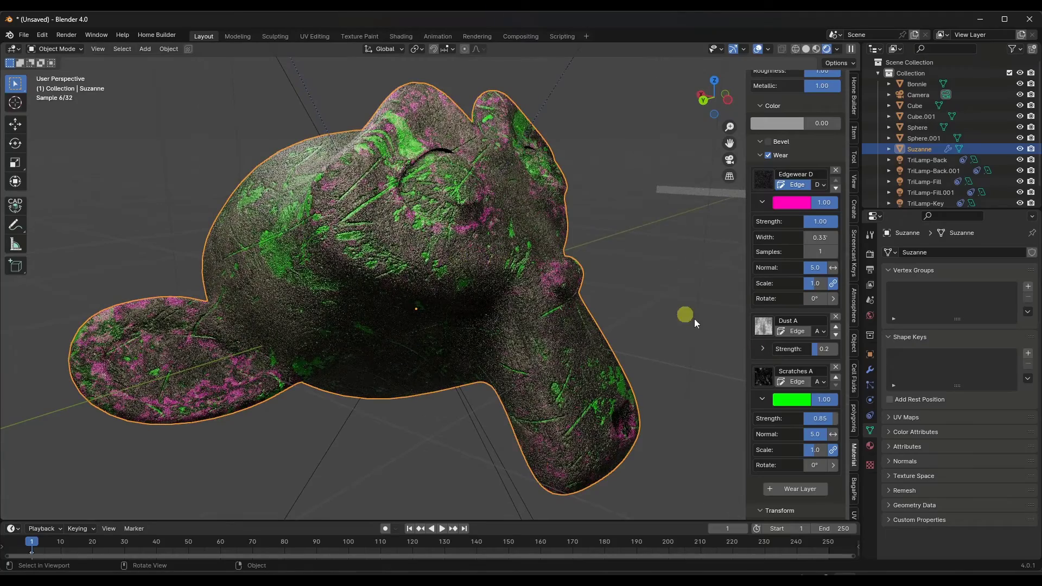
click(837, 318)
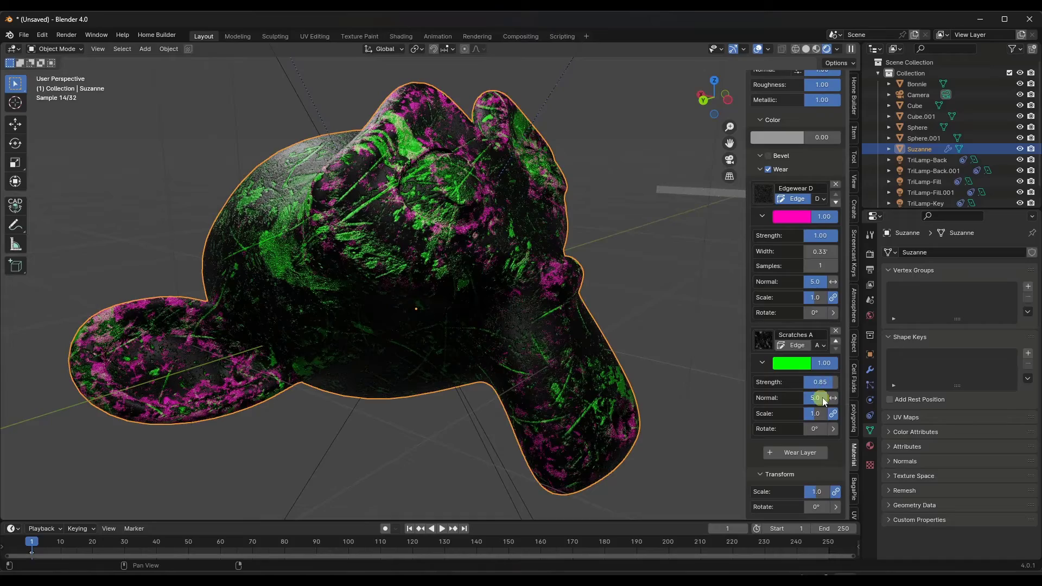
drag(811, 414, 823, 411)
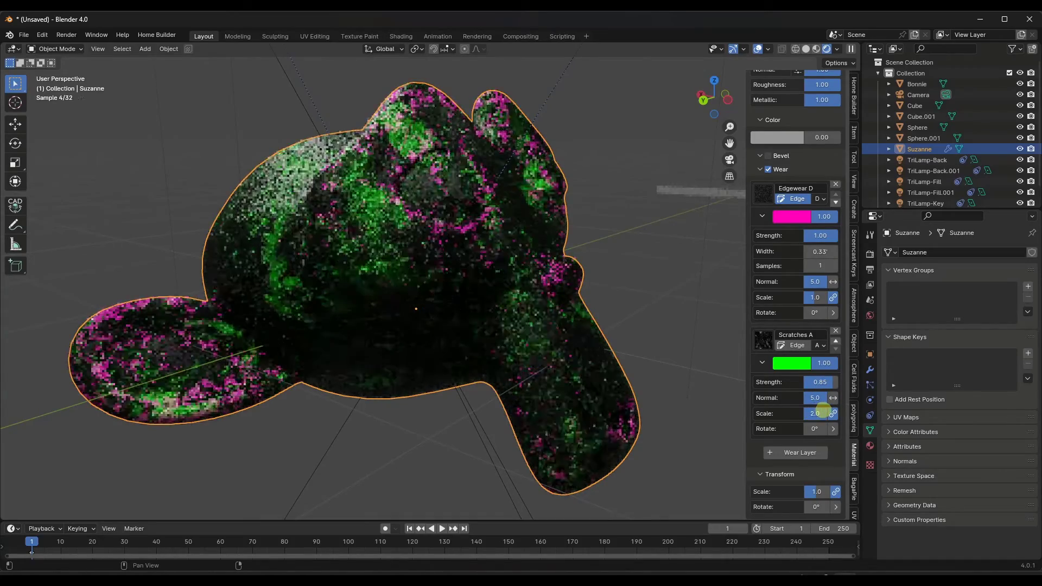
- Examine the pink edge wear and green scratches on Suzanne and review the Midnight Steel material settings
middle_drag(491, 296, 525, 291)
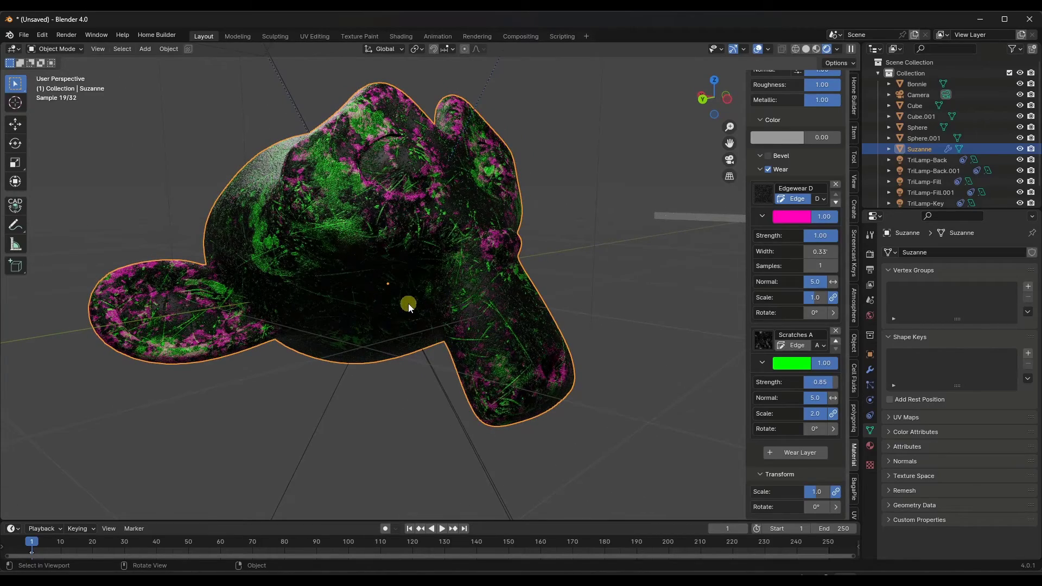
middle_drag(428, 259, 321, 262)
scroll(388, 266, up, 3)
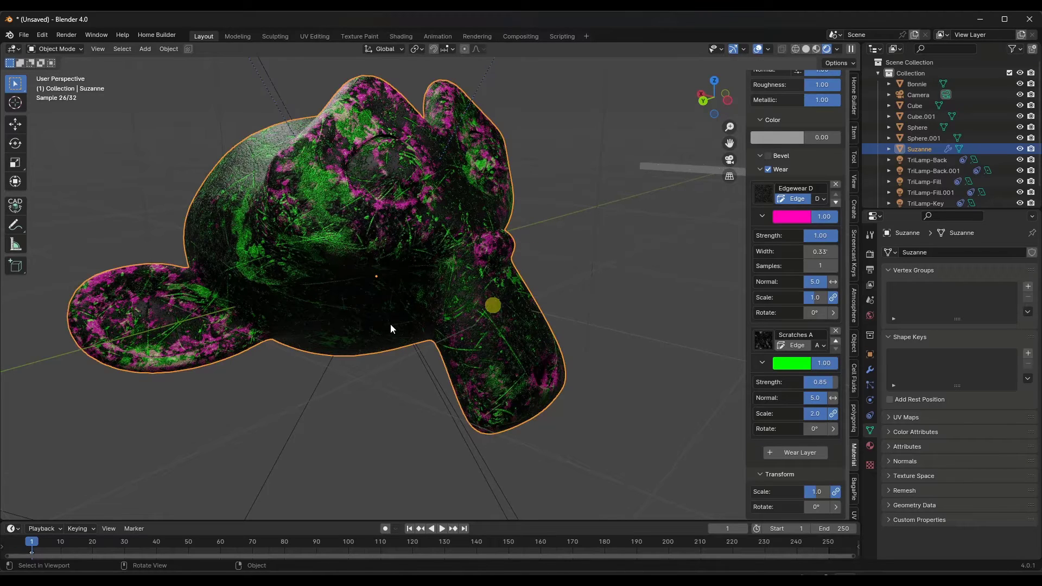
scroll(803, 274, up, 8)
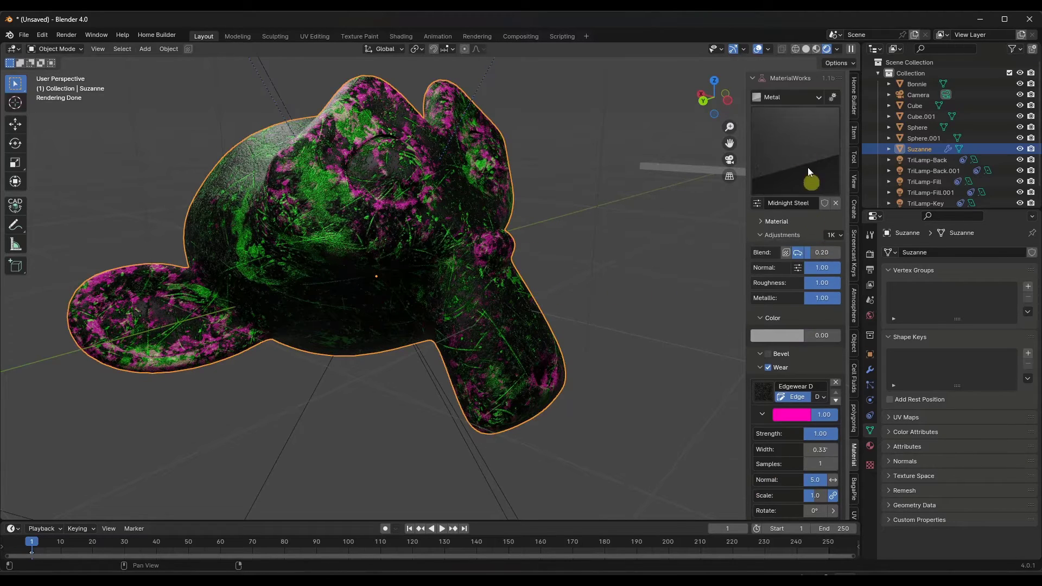
scroll(803, 326, down, 8)
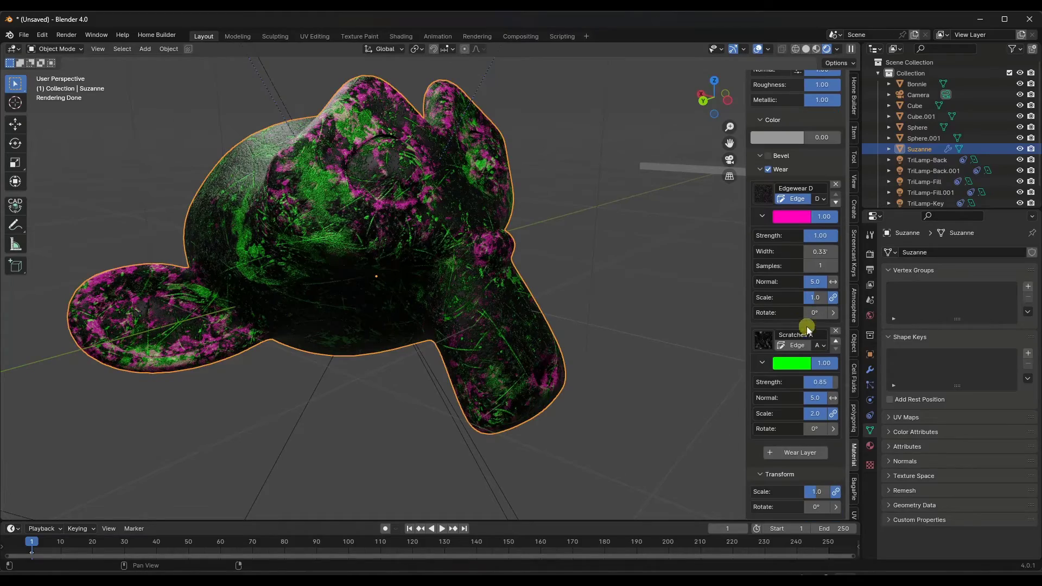
middle_drag(575, 275, 428, 233)
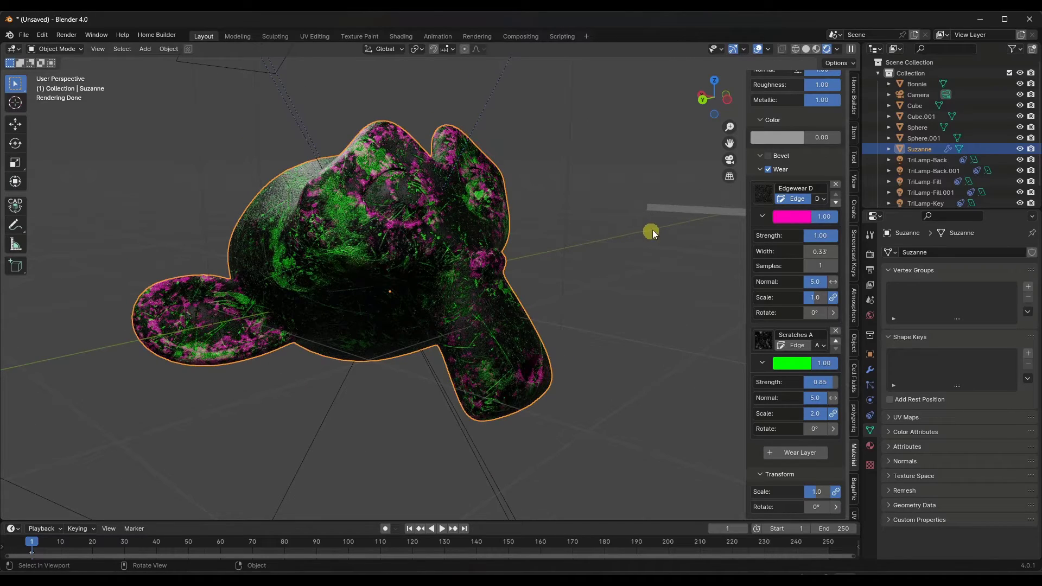
- Change the viewport to Material Preview shading and select the flat, untextured slab away from Suzanne
click(807, 50)
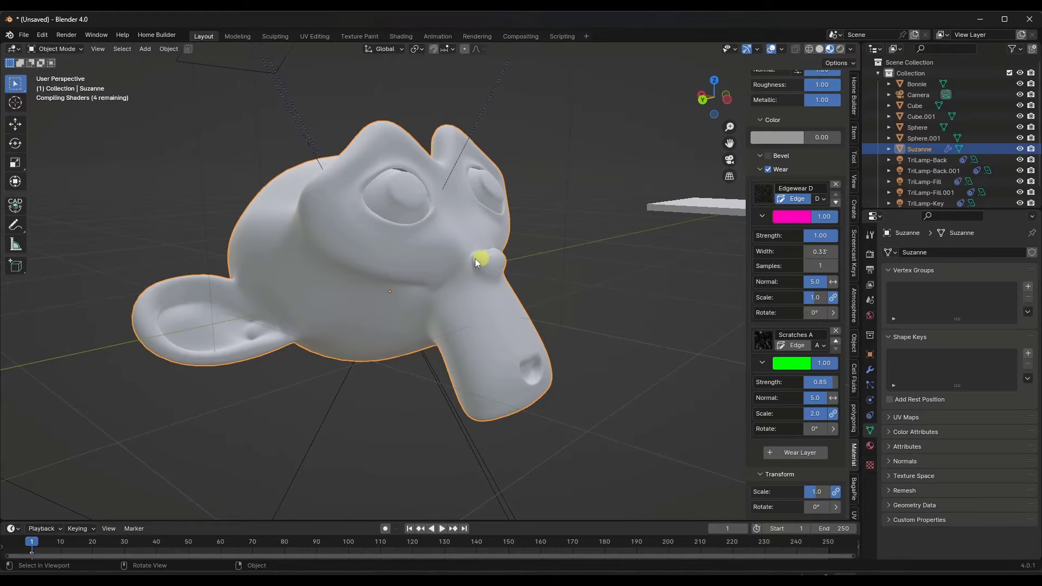
scroll(607, 230, down, 3)
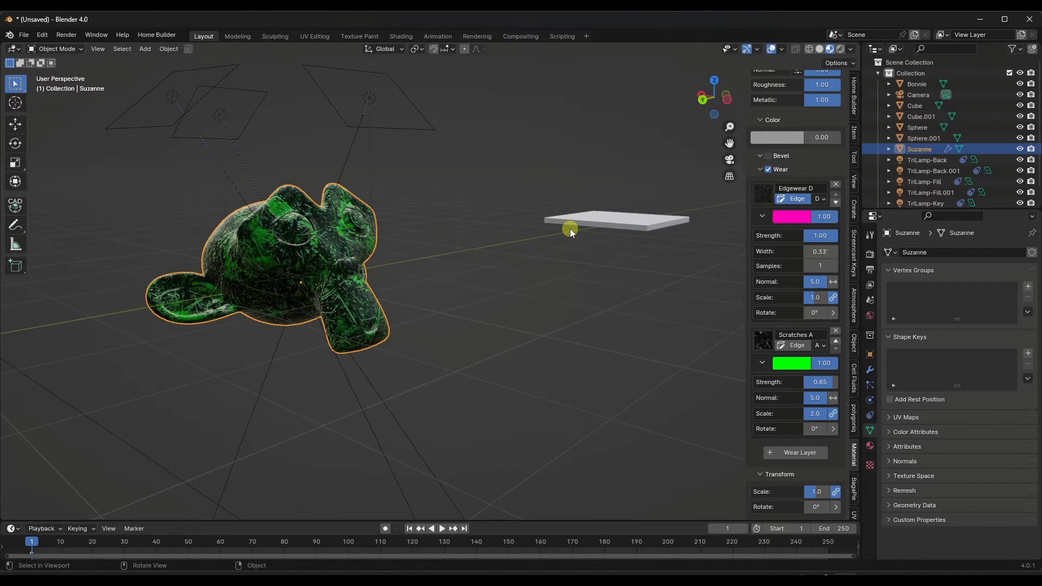
shift+middle_drag(625, 236, 442, 279)
scroll(442, 279, up, 2)
scroll(206, 229, down, 3)
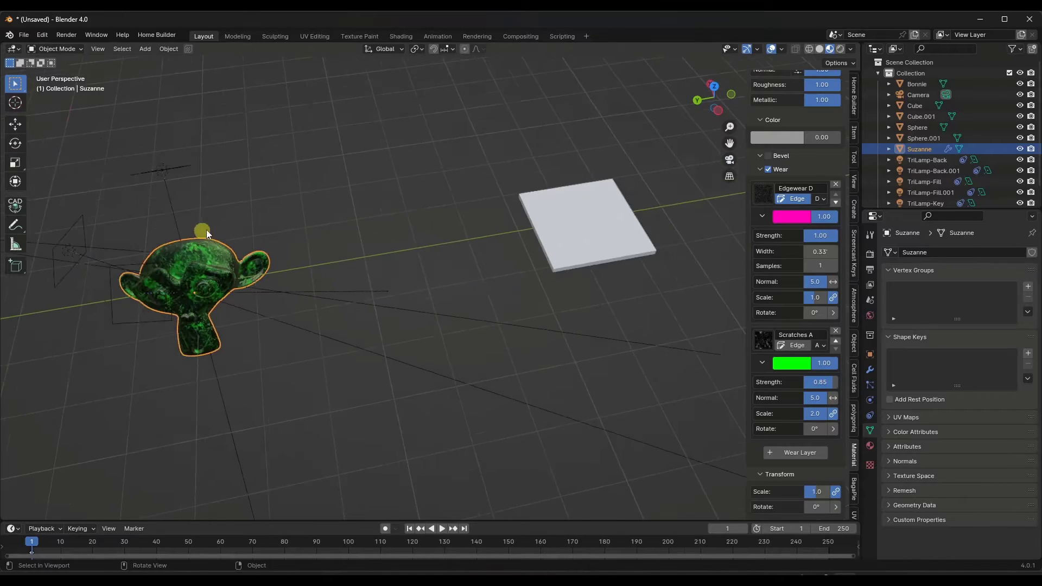
middle_drag(207, 229, 409, 226)
scroll(375, 237, up, 4)
scroll(376, 237, down, 4)
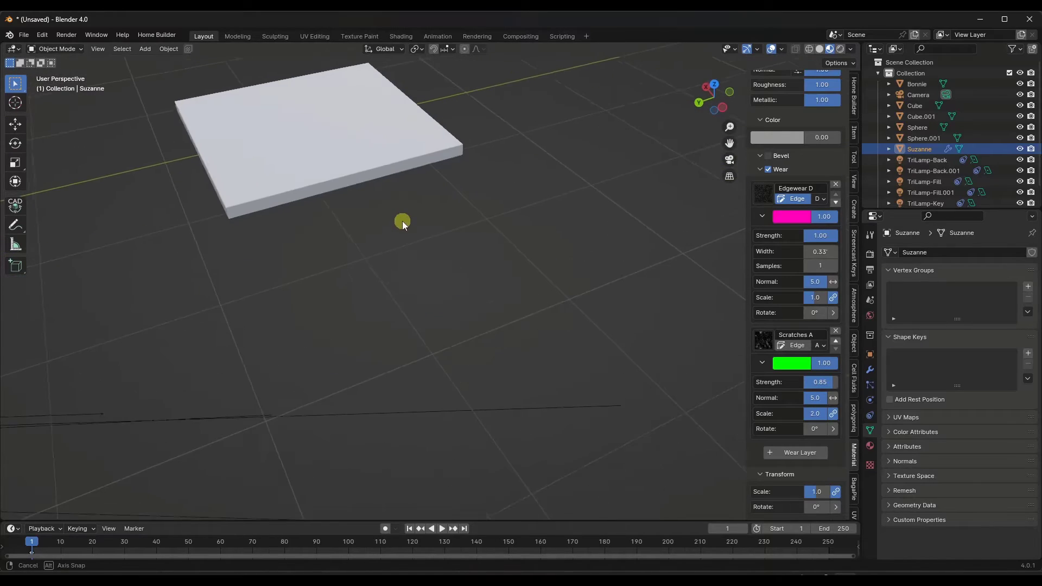
click(295, 140)
middle_drag(324, 138, 305, 204)
scroll(305, 207, up, 3)
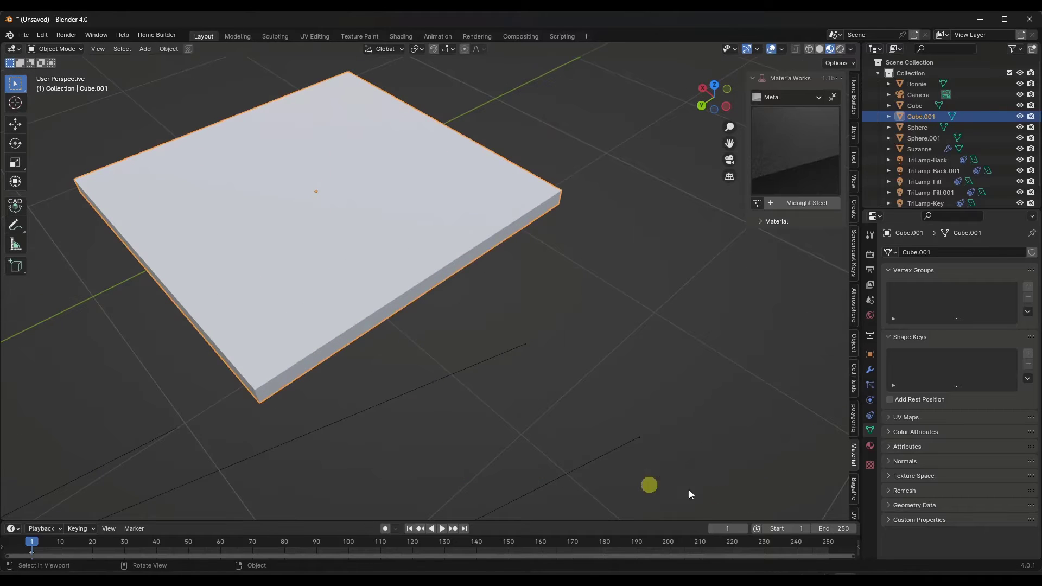
- Switch to the browser, exclude the AO/Rough/Metal and Displacement JPG maps, and download the 4K Concrete Floor Worn 001 textures from Poly Haven
key(alt+Tab)
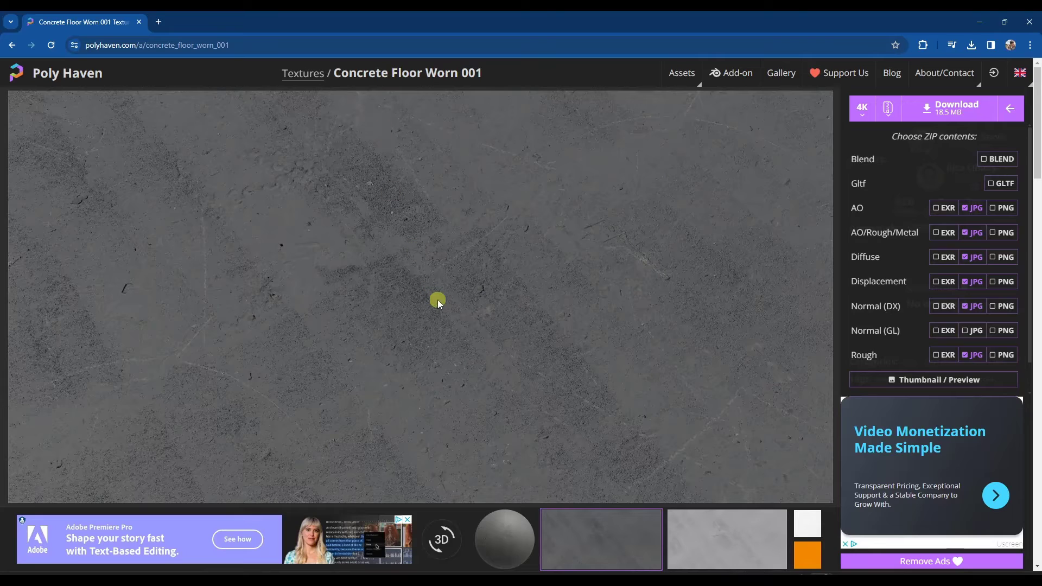
click(972, 232)
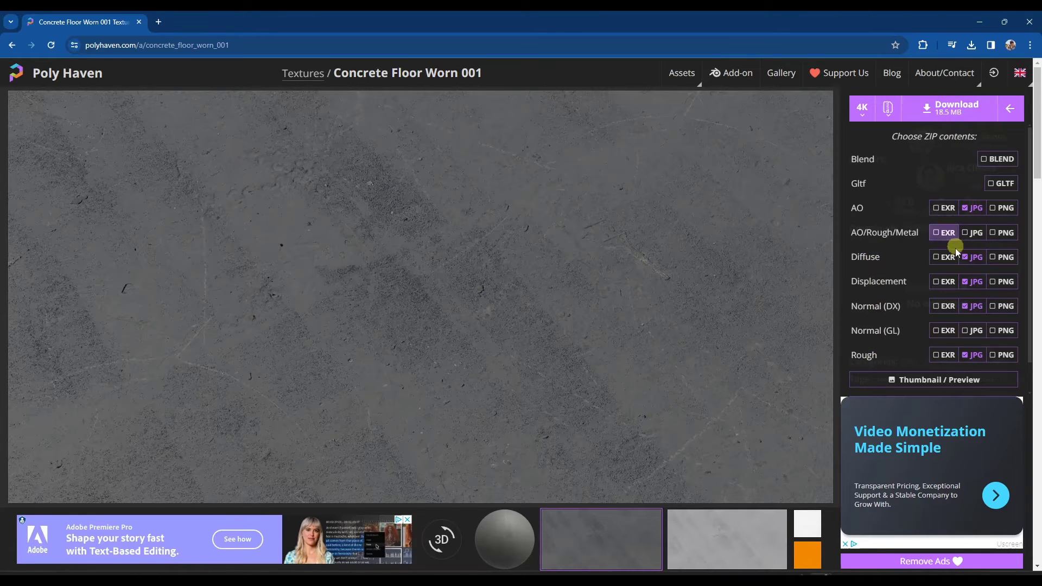
click(966, 283)
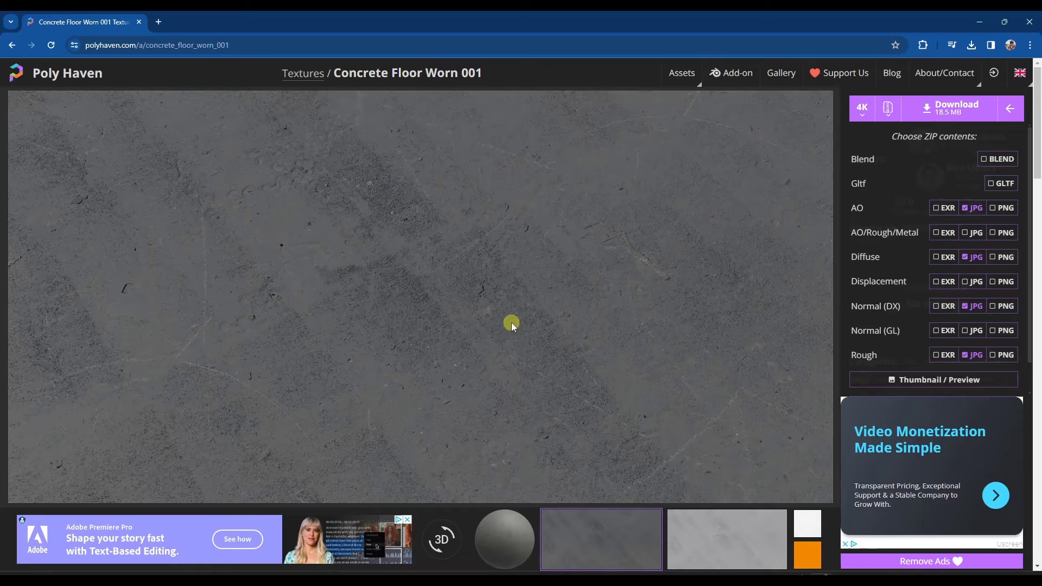
click(950, 108)
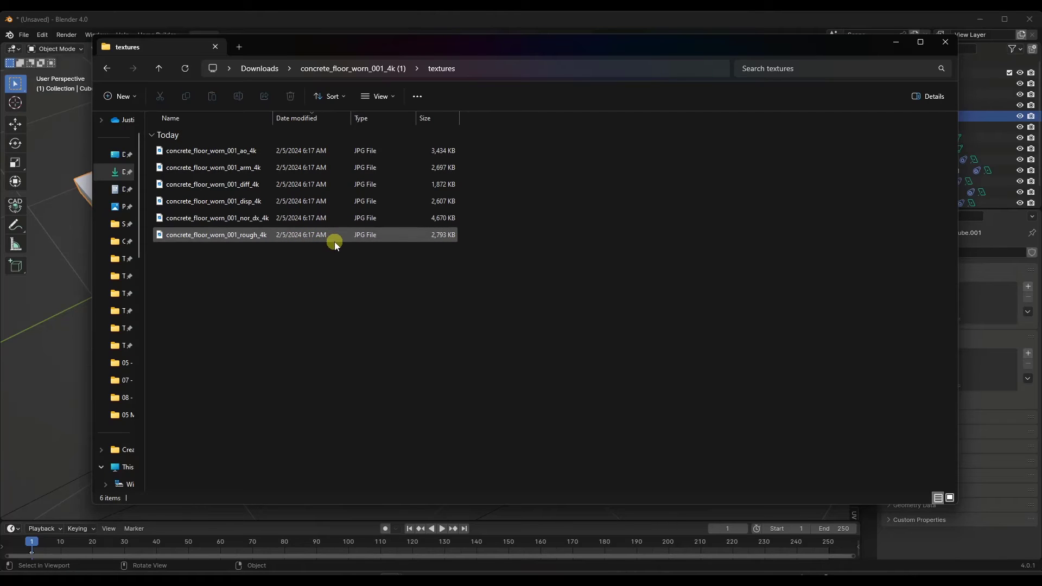
- In the extracted textures folder, rename the ao_4k image as concrete_floor_worn_001_ambientocclusion
click(252, 152)
click(245, 151)
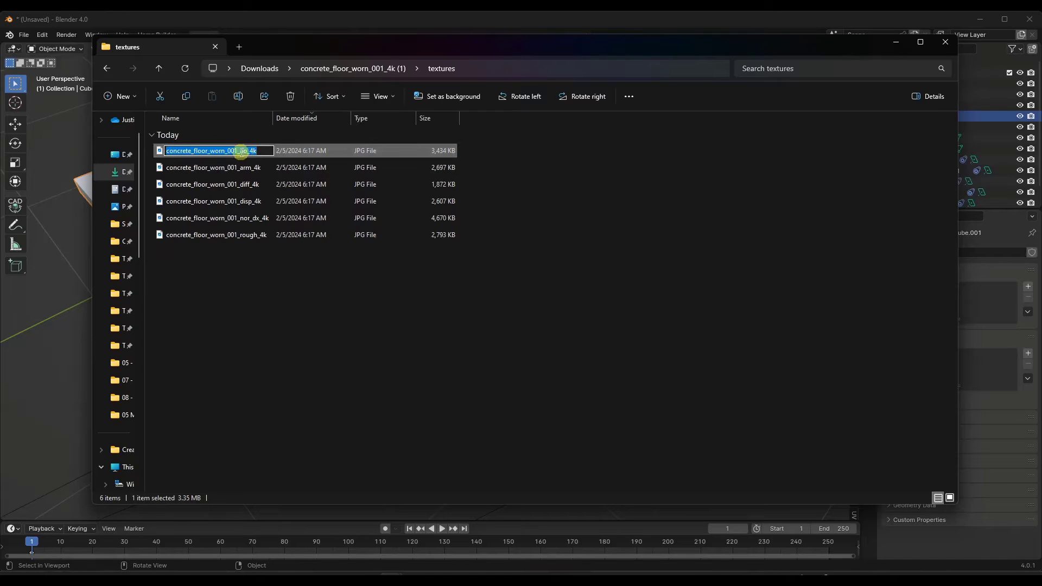
drag(240, 151, 284, 158)
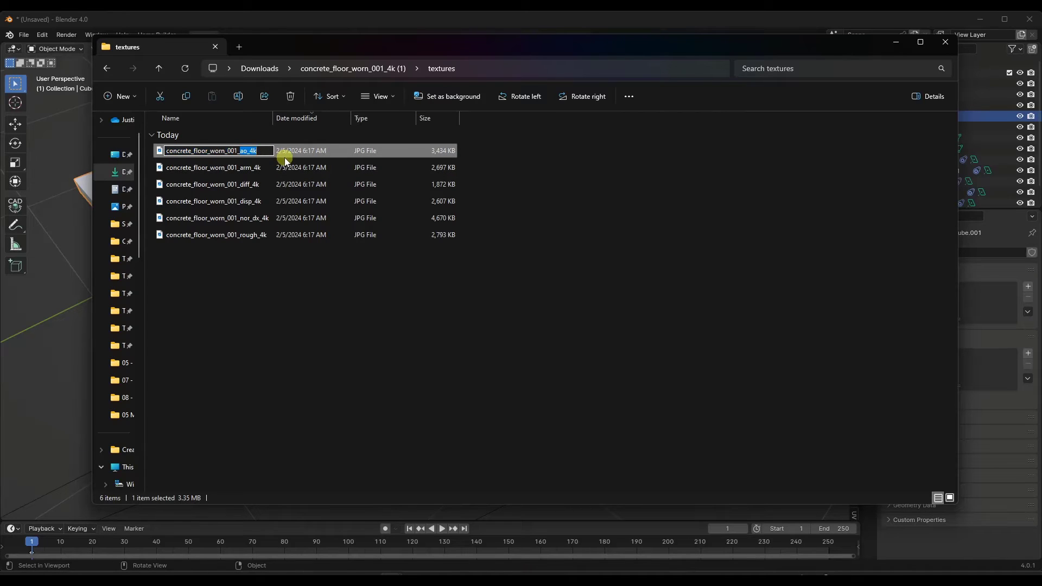
text(ambi)
text(entocclu)
text(sion)
key(Tab)
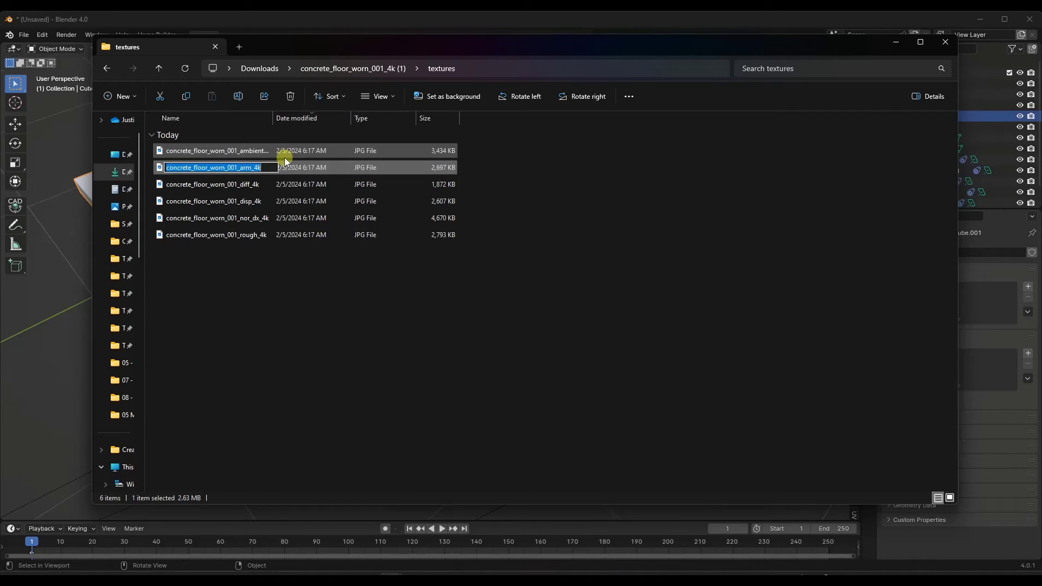
- Rename the diff_4k image as concrete_floor_worn_001_diffuse, leaving the arm_4k file's name alone
key(Tab)
key(End)
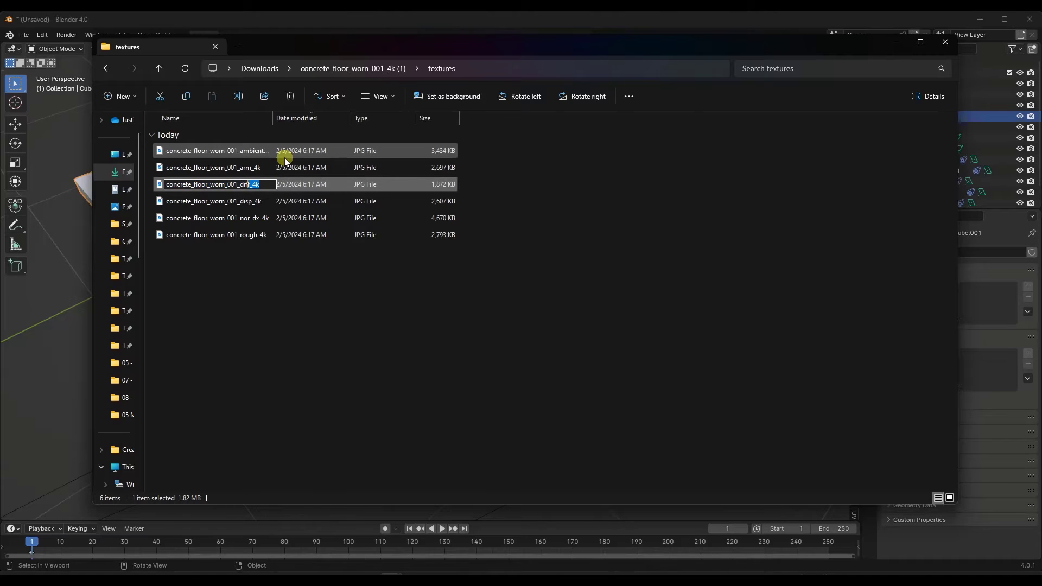
text(use)
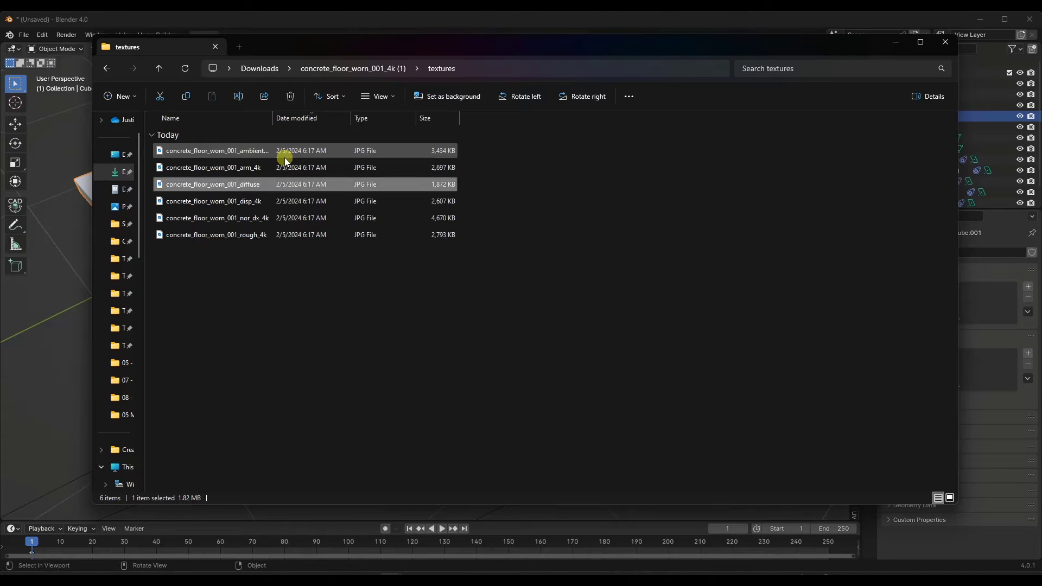
key(Tab)
- Rename the nor_dx_4k image as concrete_floor_worn_001_normal
key(Tab)
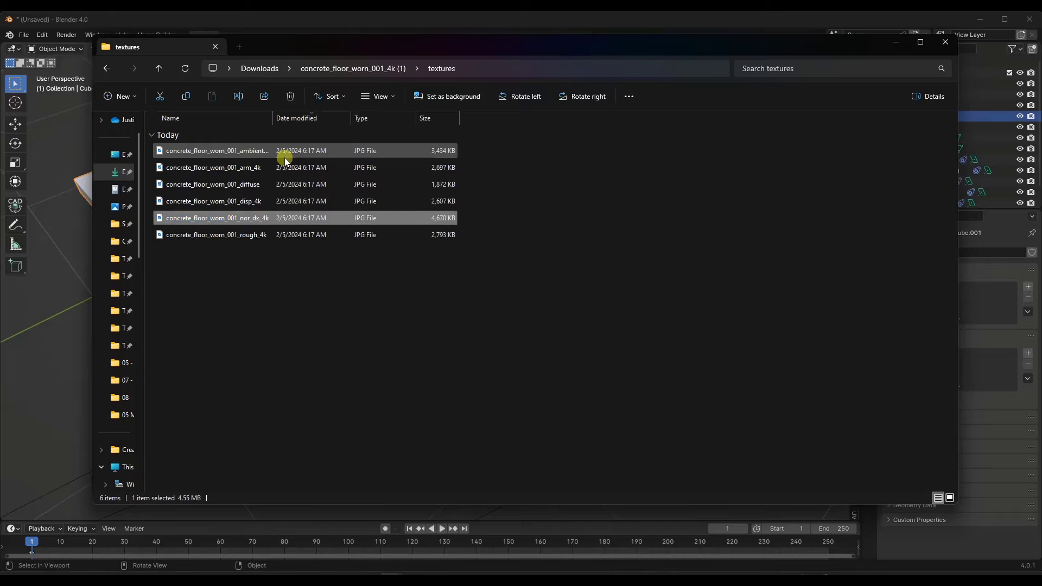
key(End)
key(shift+Left)
key(shift+Left)
key(shift+Left)
key(shift+Left)
key(shift+Left)
key(shift+Left)
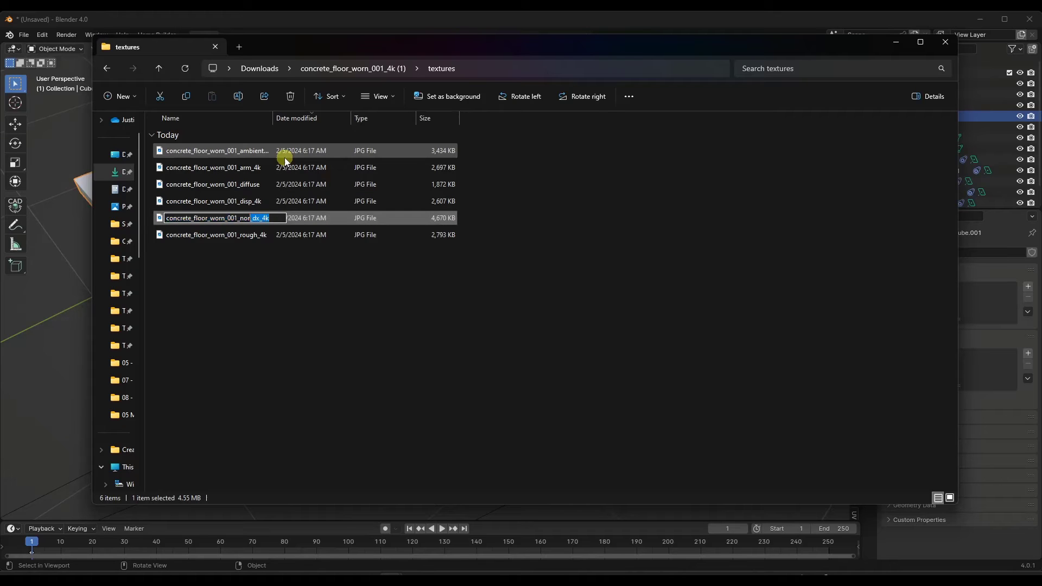
text(mal)
key(Tab)
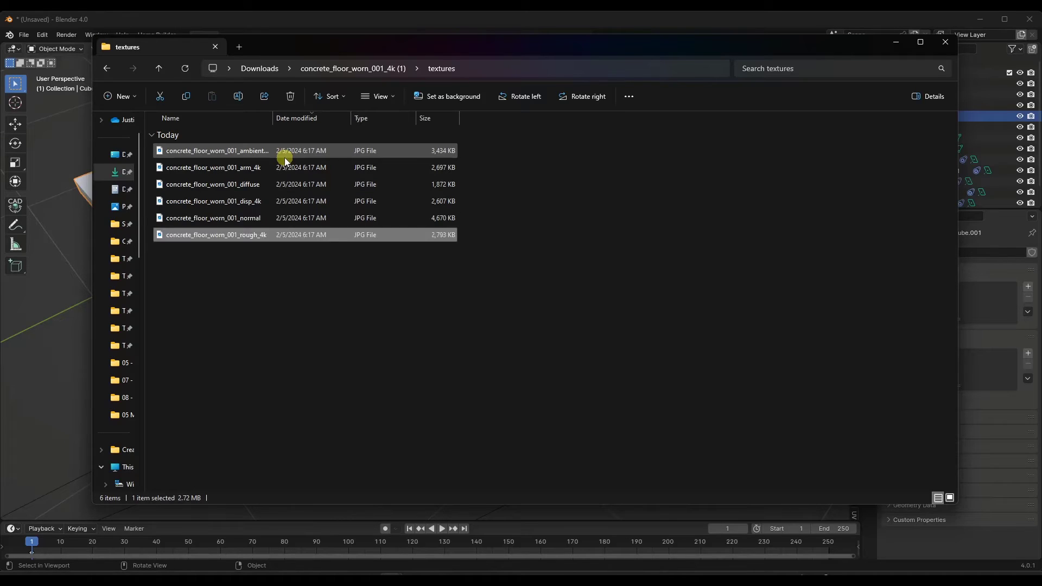
- Rename the rough_4k image as concrete_floor_worn_001_roughness and go back to the parent concrete_floor_worn_001_4k (1) folder
key(End)
key(BackSpace)
key(BackSpace)
key(BackSpace)
text(ness)
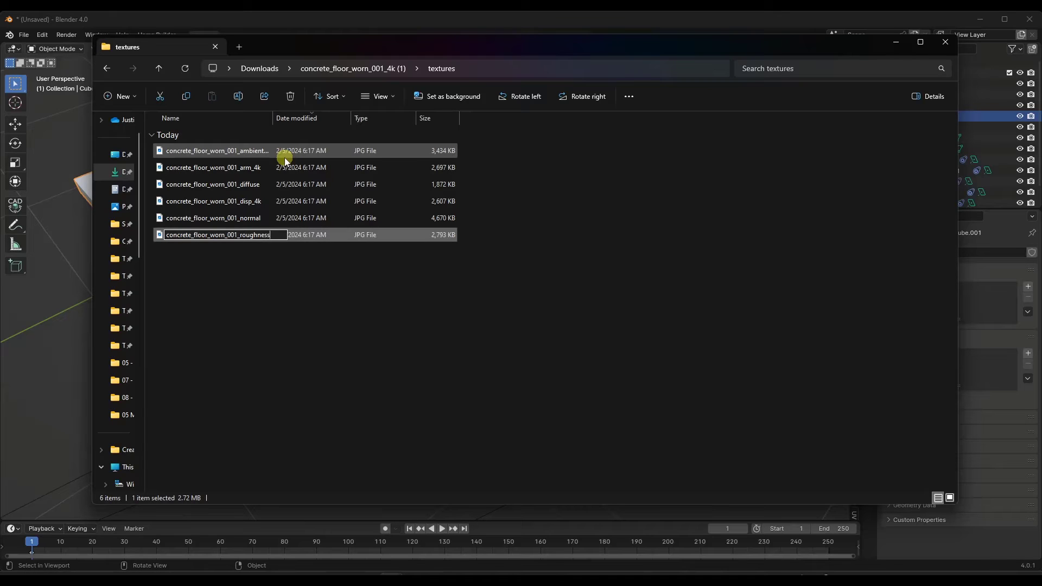
key(Return)
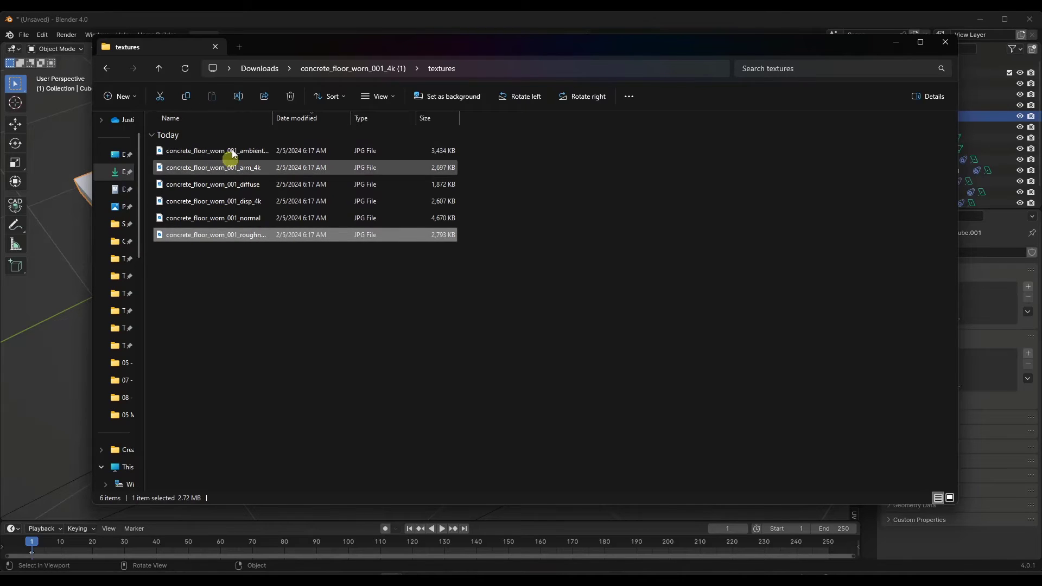
click(387, 69)
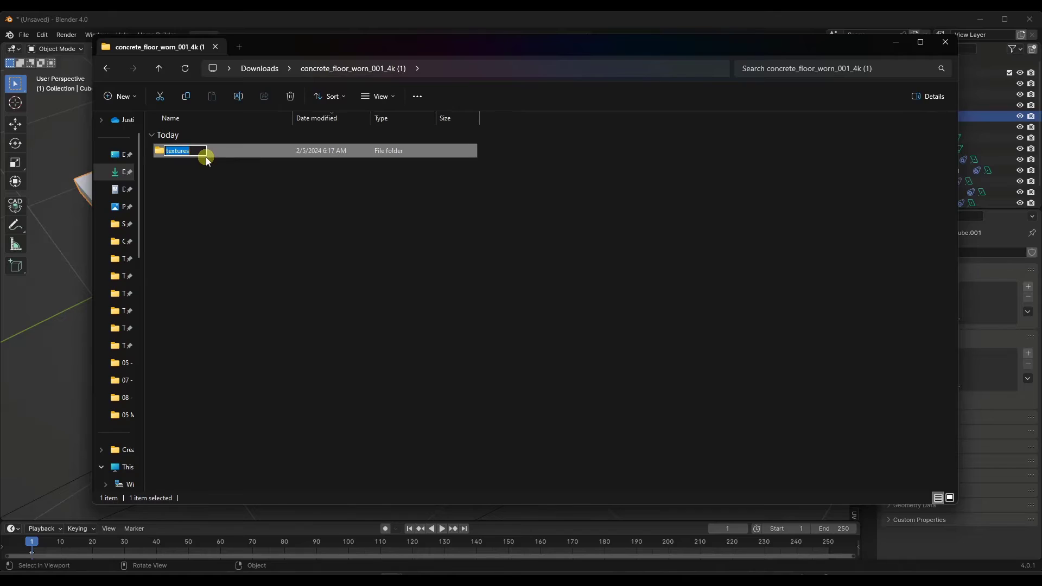
- Rename the textures folder as Concrete_Floor_Worn001
text(Concrete_Floor_Work)
key(BackSpace)
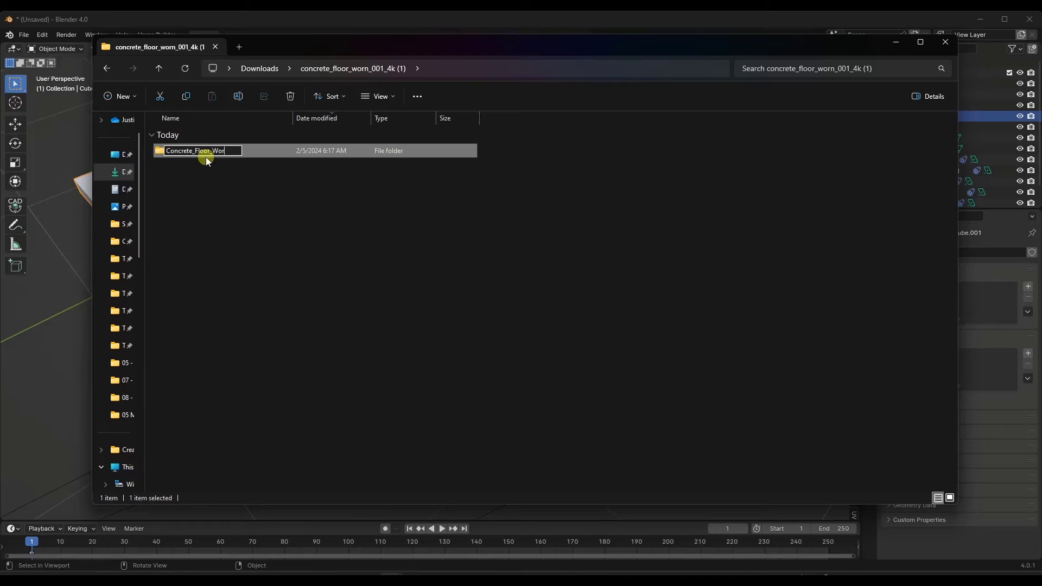
text(n001)
key(Return)
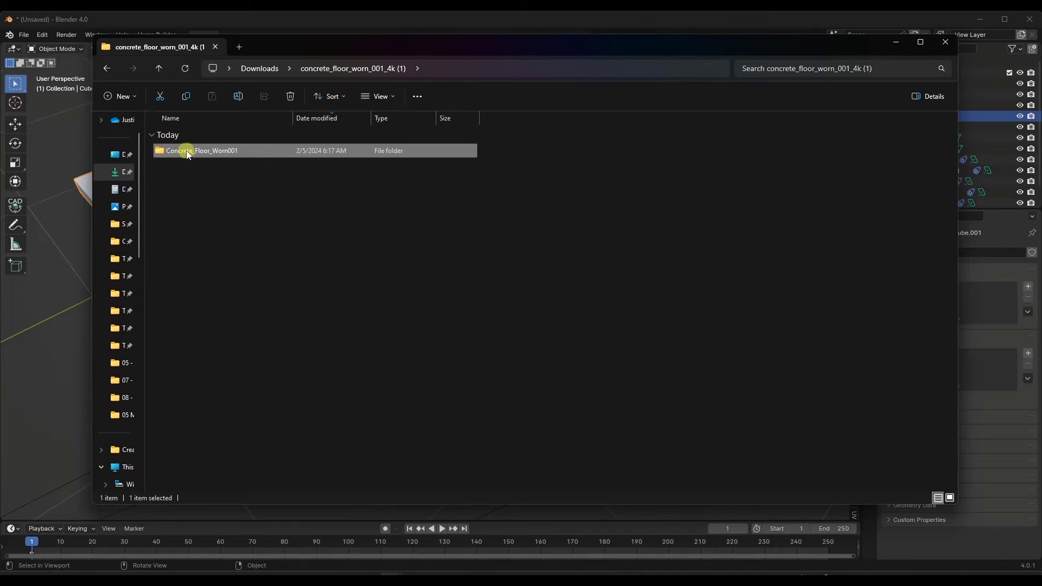
- Move the Concrete_Floor_Worn001 folder into the BB Mats 4k folder of the Materials - Material Works library
right_click(193, 155)
click(193, 164)
key(alt+Left)
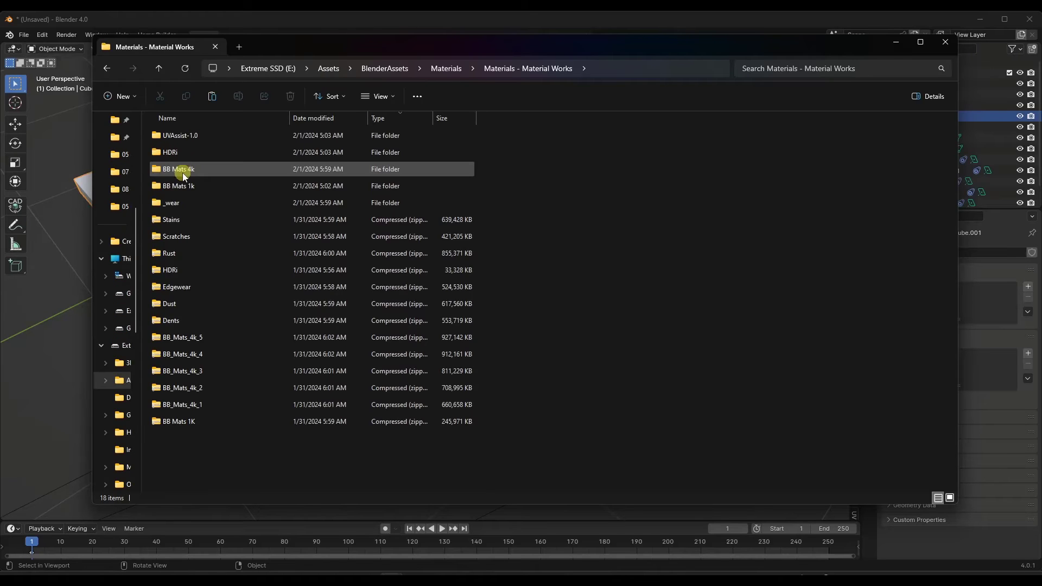
double_click(181, 172)
right_click(192, 269)
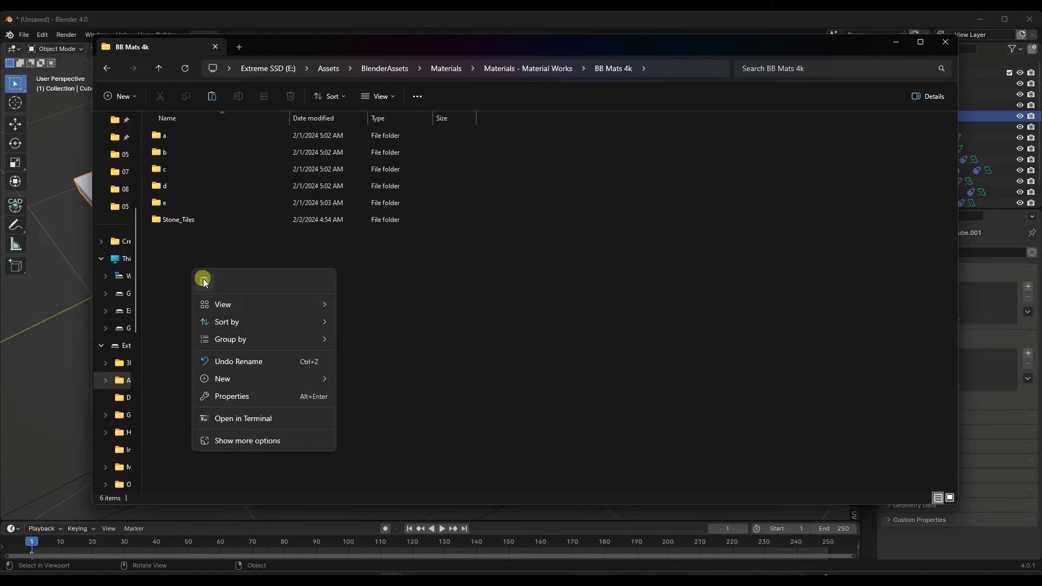
click(204, 281)
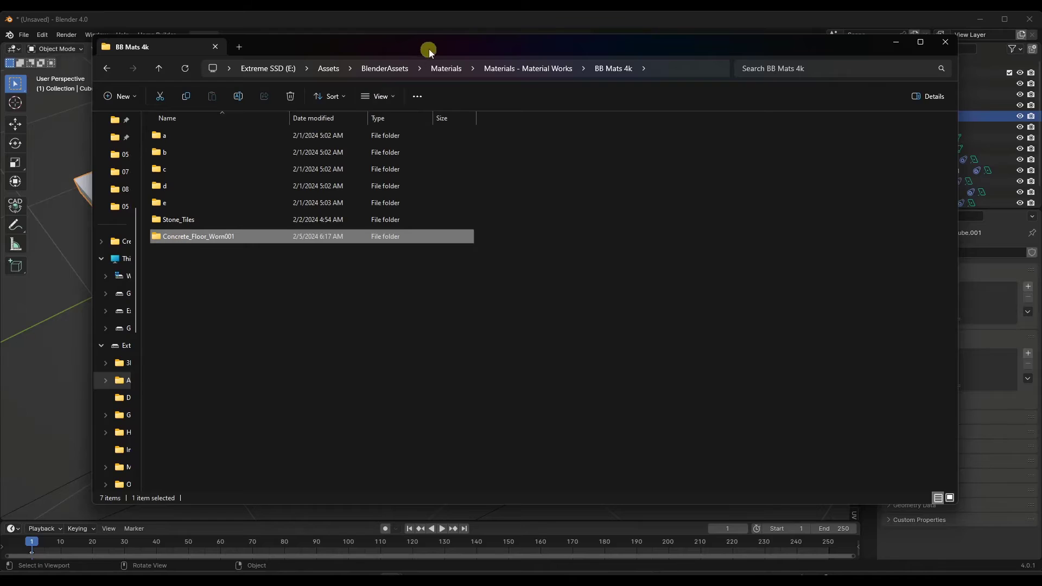
- Switch back to Blender and refresh the MaterialWorks library paths
click(432, 21)
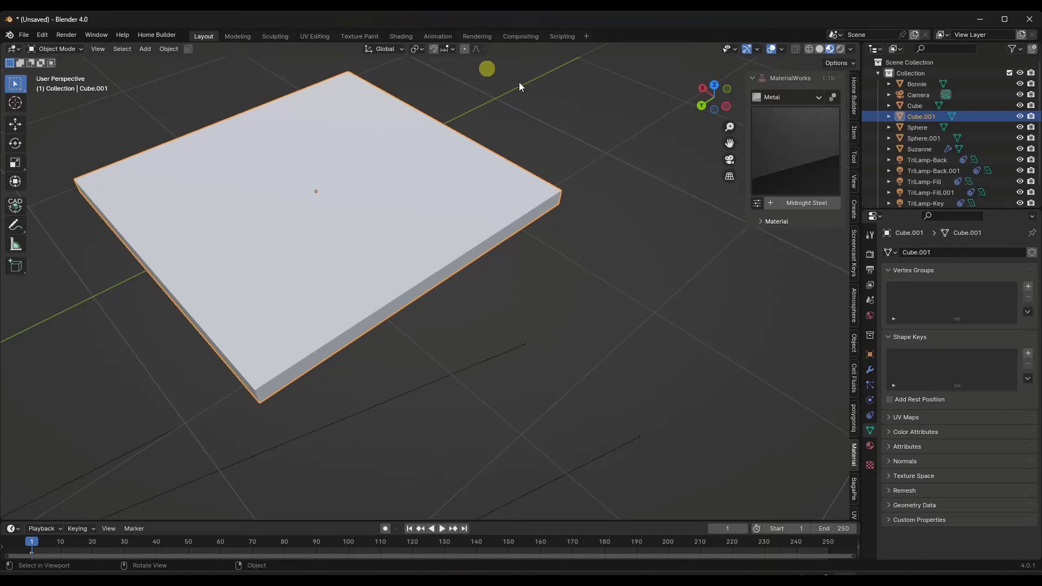
click(834, 98)
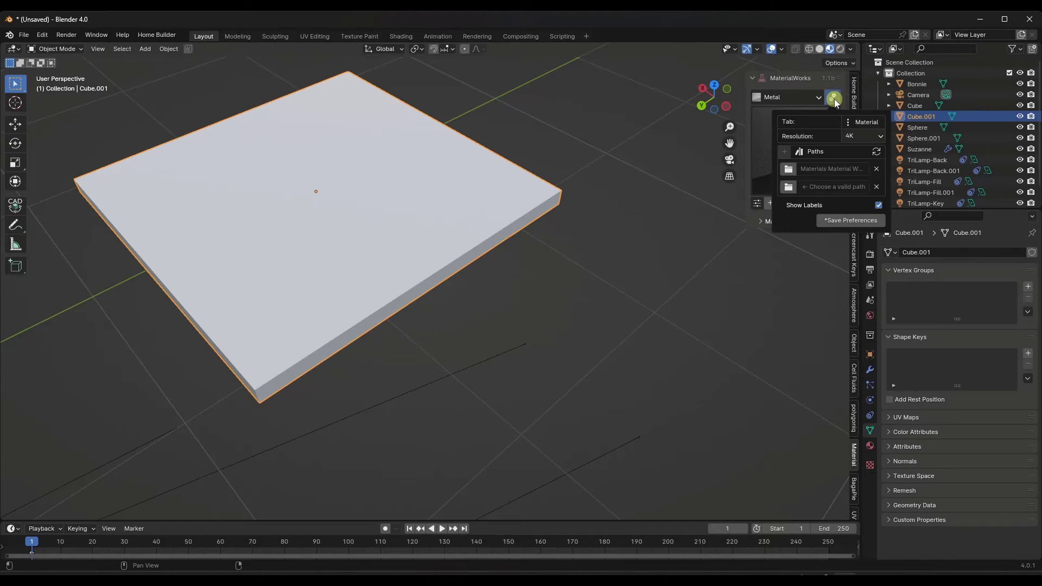
click(877, 154)
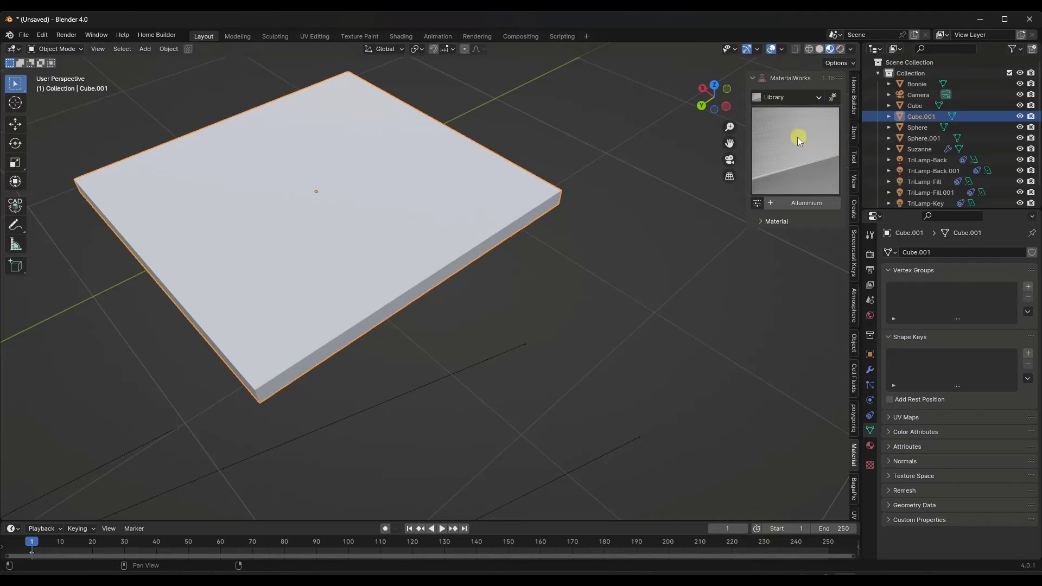
- Apply the custom concrete floor material from the MaterialWorks library to the selected slab
click(794, 137)
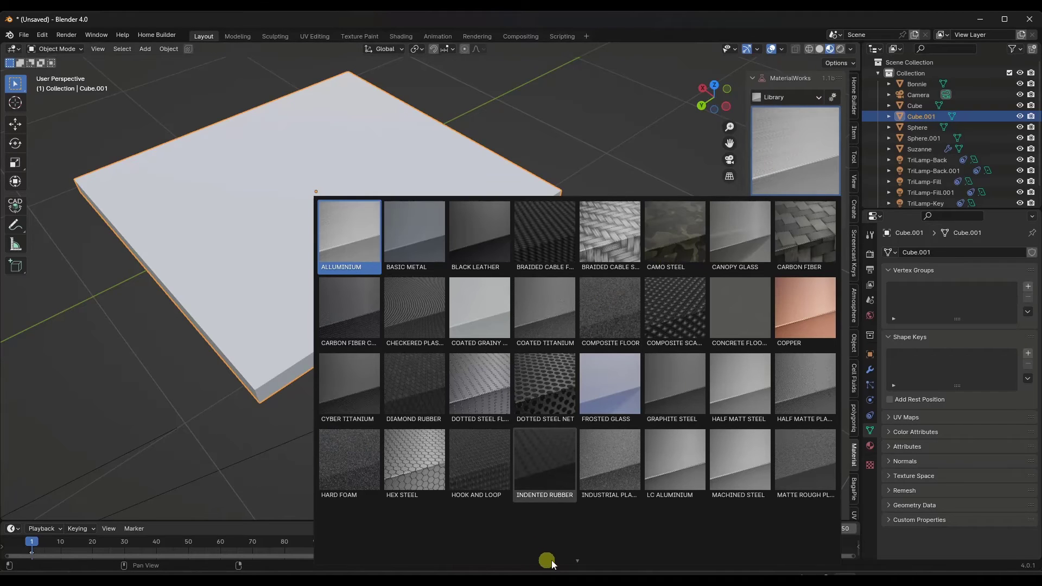
mouse_move(560, 560)
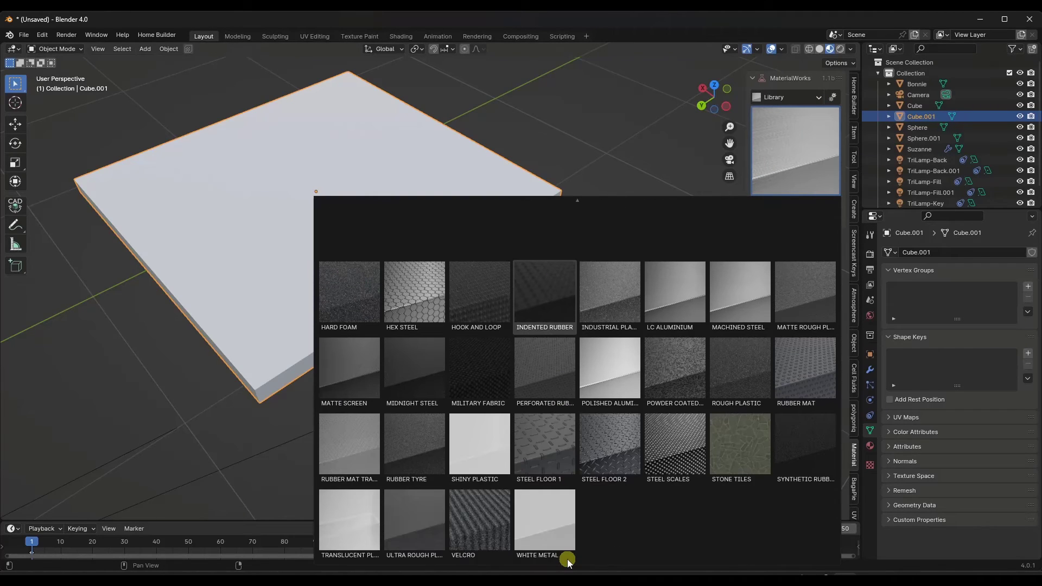
mouse_move(560, 193)
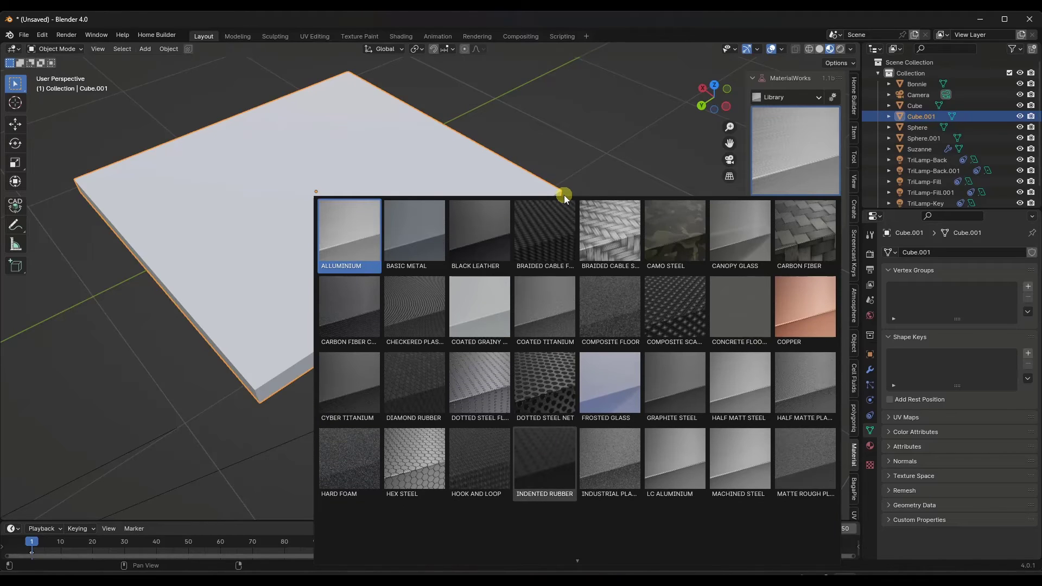
click(737, 316)
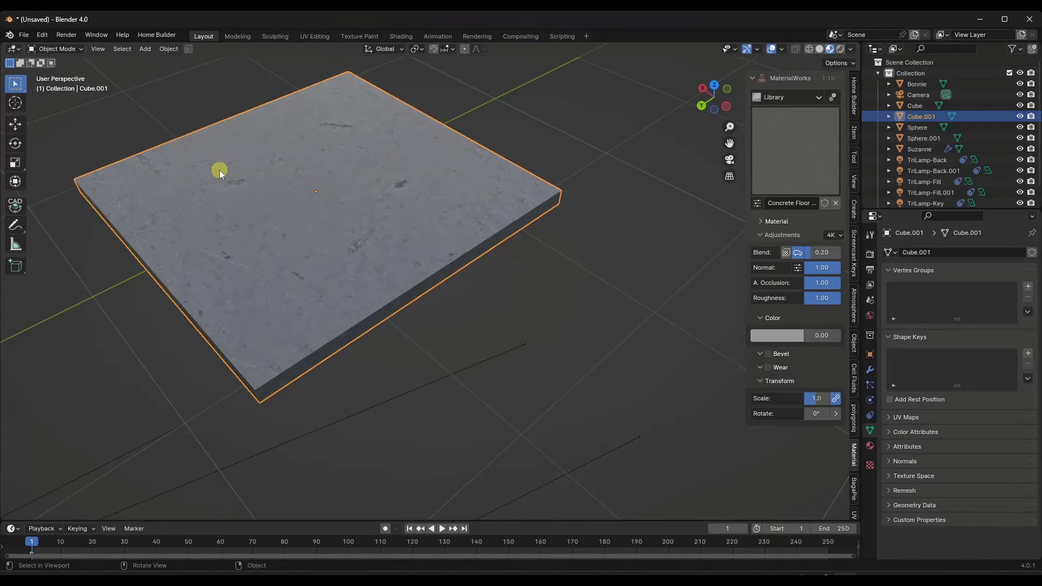
- Examine the concrete texture on the slab from several angles and distances
scroll(220, 170, up, 2)
scroll(328, 266, down, 2)
middle_drag(328, 265, 335, 241)
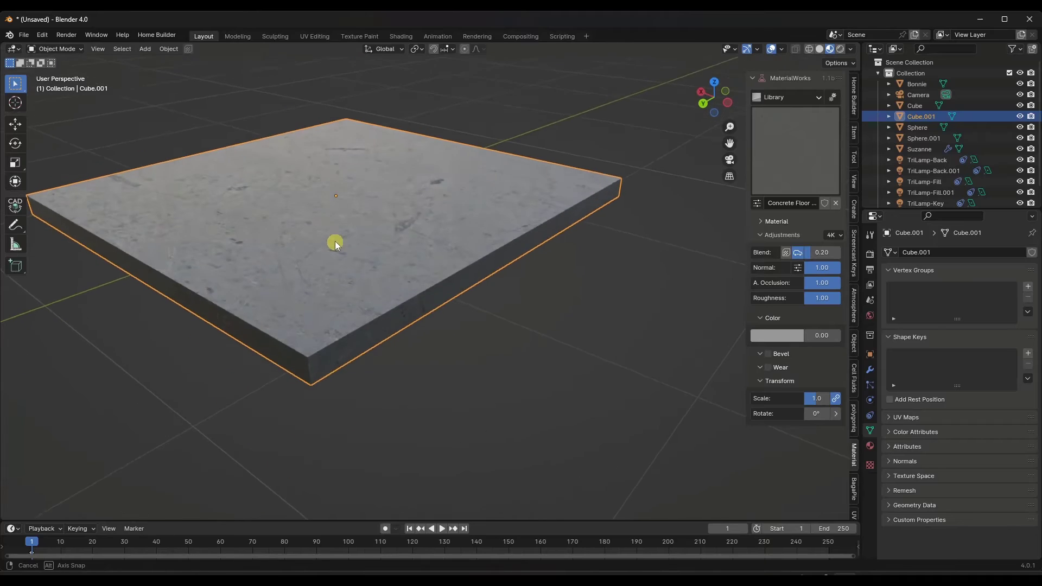
scroll(334, 253, up, 4)
middle_drag(268, 248, 304, 215)
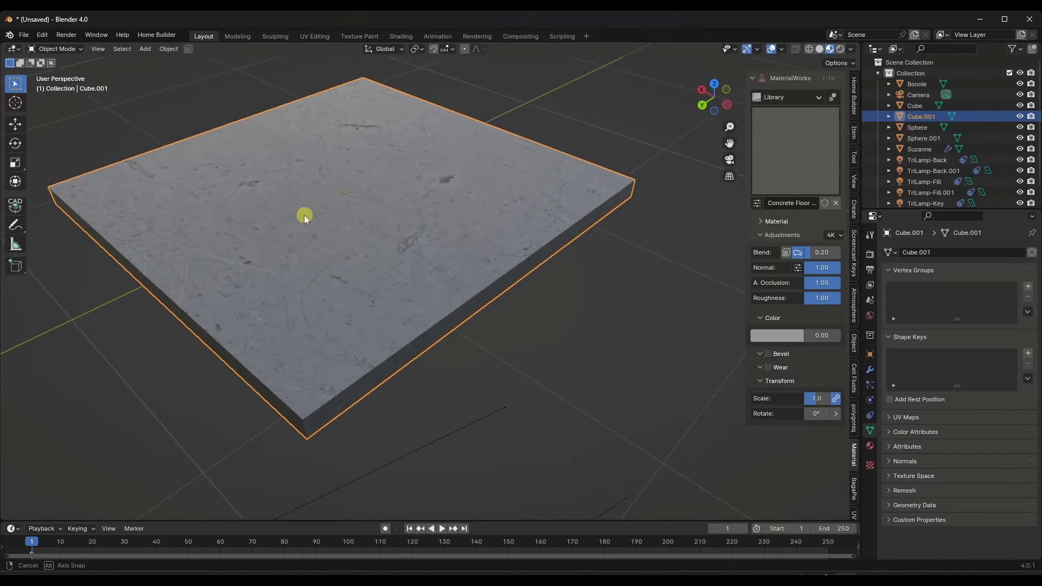
scroll(303, 215, down, 1)
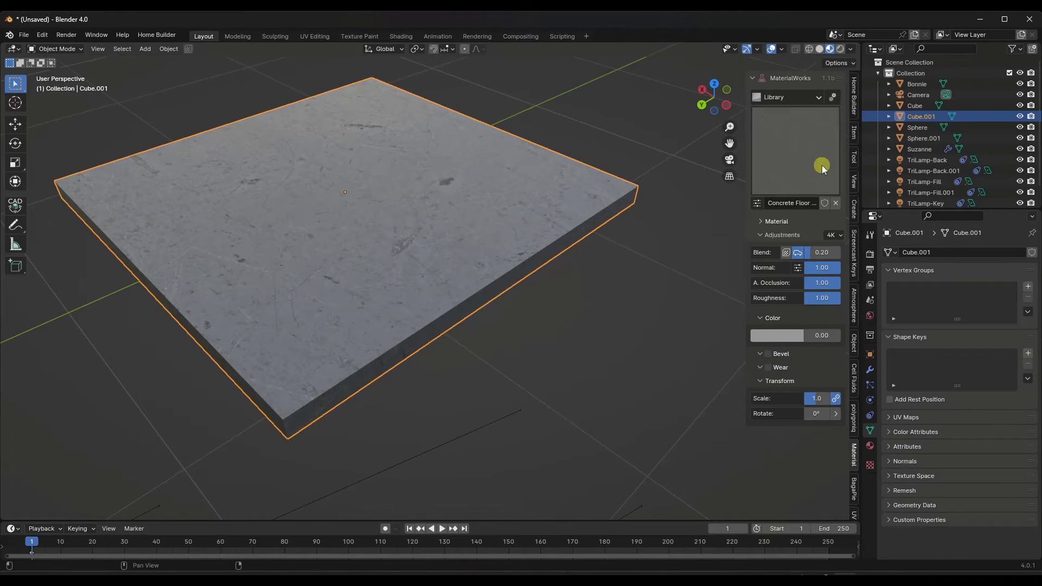
middle_drag(344, 236, 473, 203)
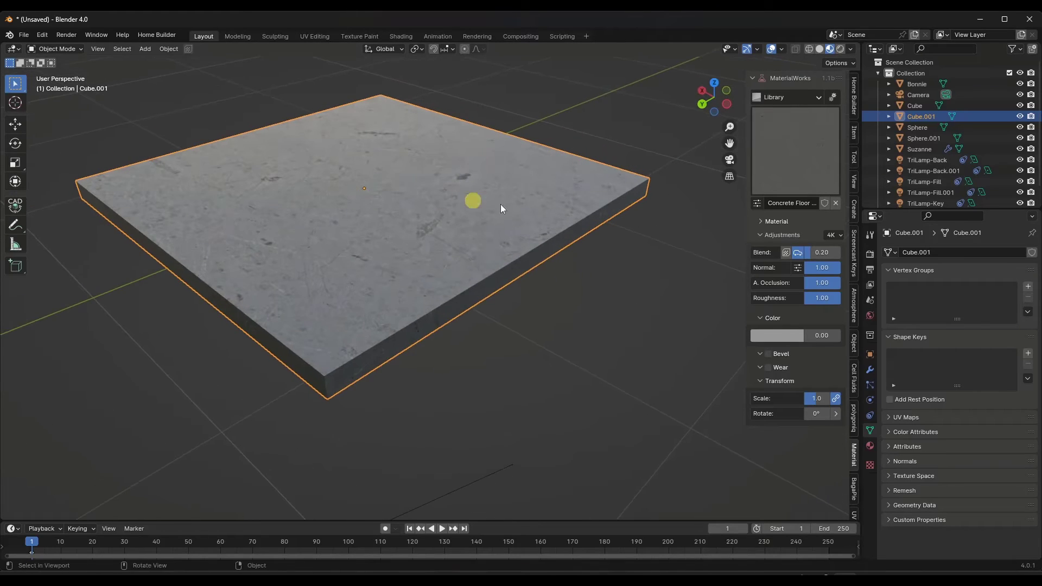
middle_drag(396, 249, 384, 249)
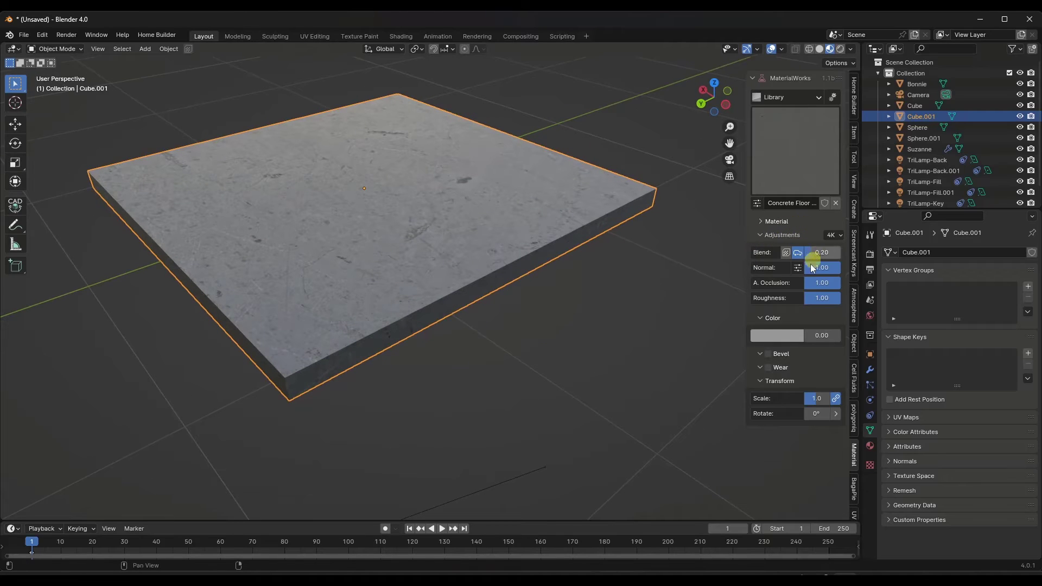
- Set the concrete material's transform scale to 3
mouse_move(818, 398)
mouse_down()
mouse_move(841, 399)
mouse_move(828, 398)
mouse_up()
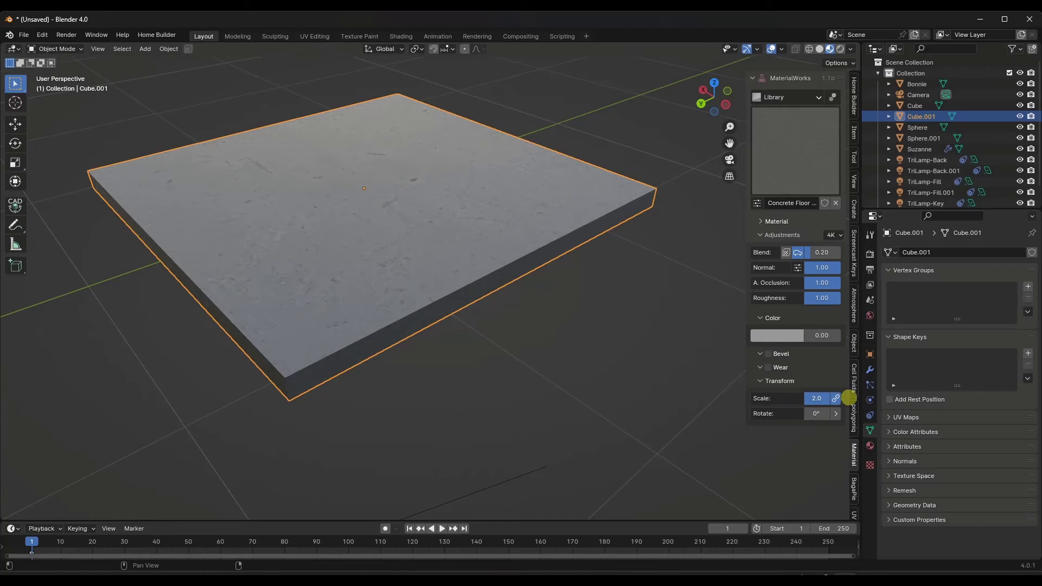
click(818, 400)
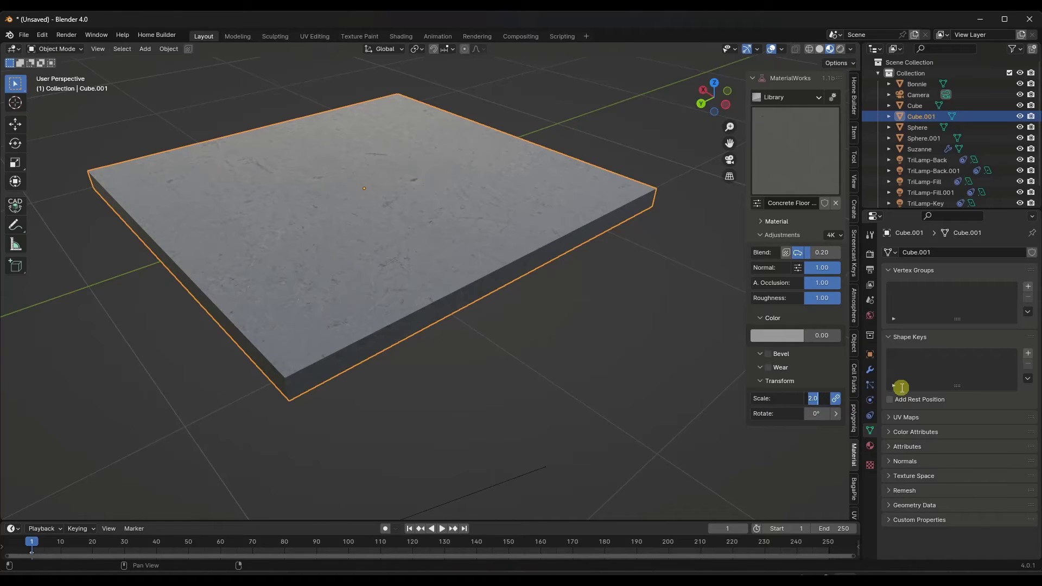
text(3)
key(Return)
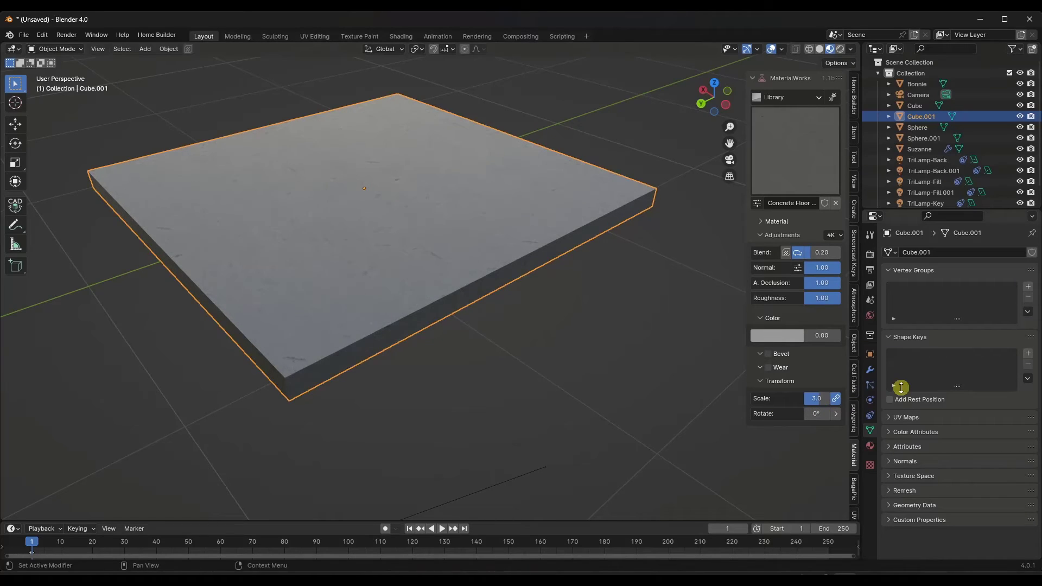
- Add a Tri-Lighting setup aimed at the concrete slab
middle_drag(543, 276, 320, 184)
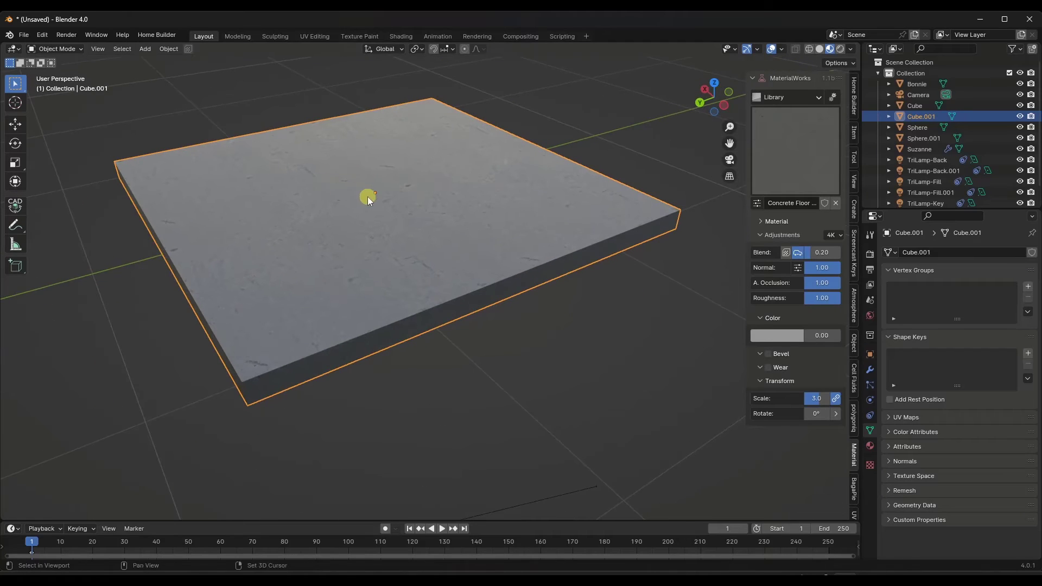
key(shift+a)
mouse_move(331, 228)
click(431, 272)
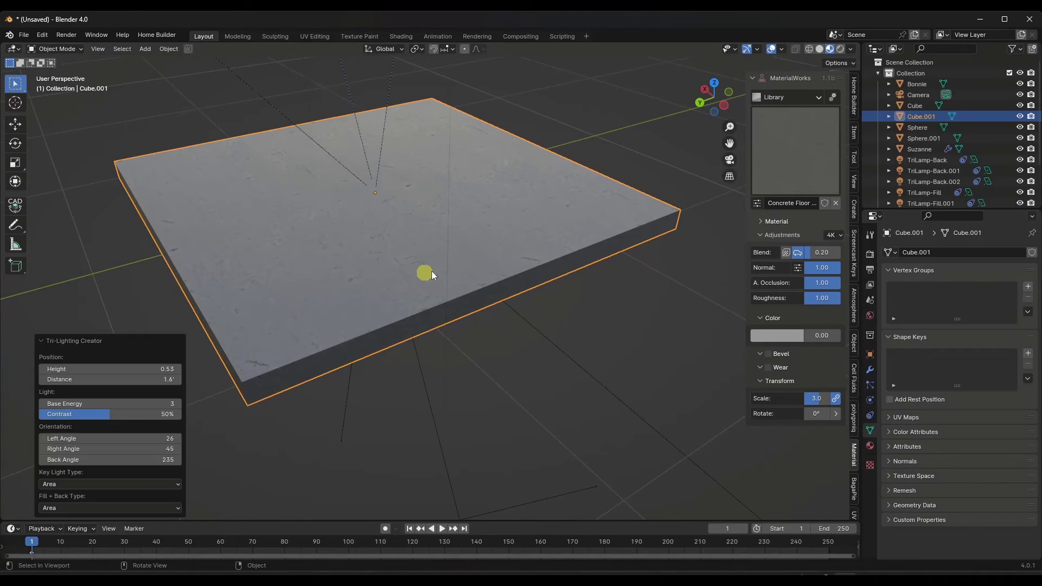
- Switch the viewport to Rendered shading to preview the slab under the new lights
scroll(461, 268, down, 5)
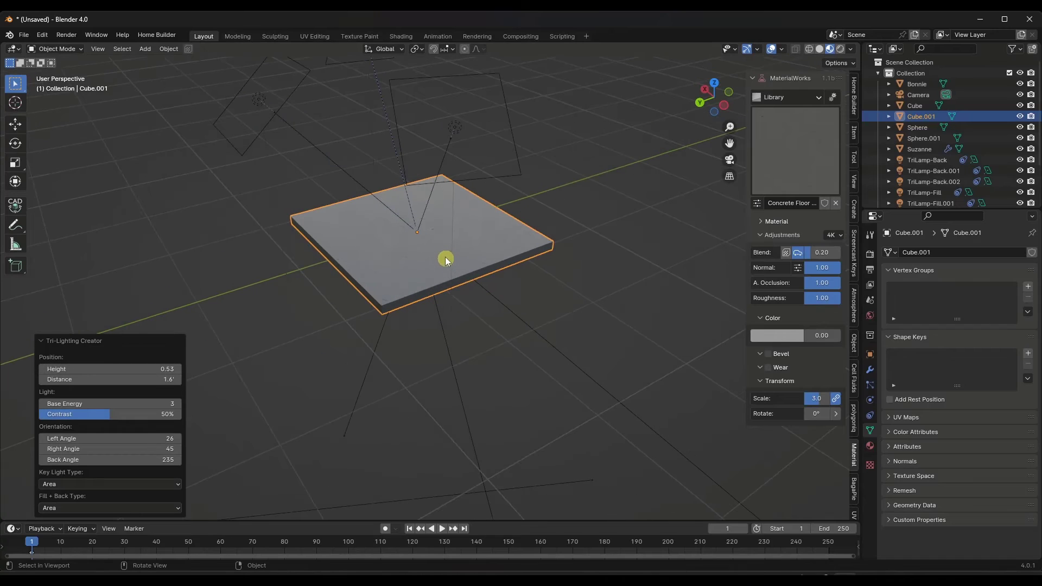
scroll(443, 247, up, 2)
mouse_move(443, 248)
middle_down()
mouse_move(397, 224)
mouse_move(412, 213)
middle_up()
key(z)
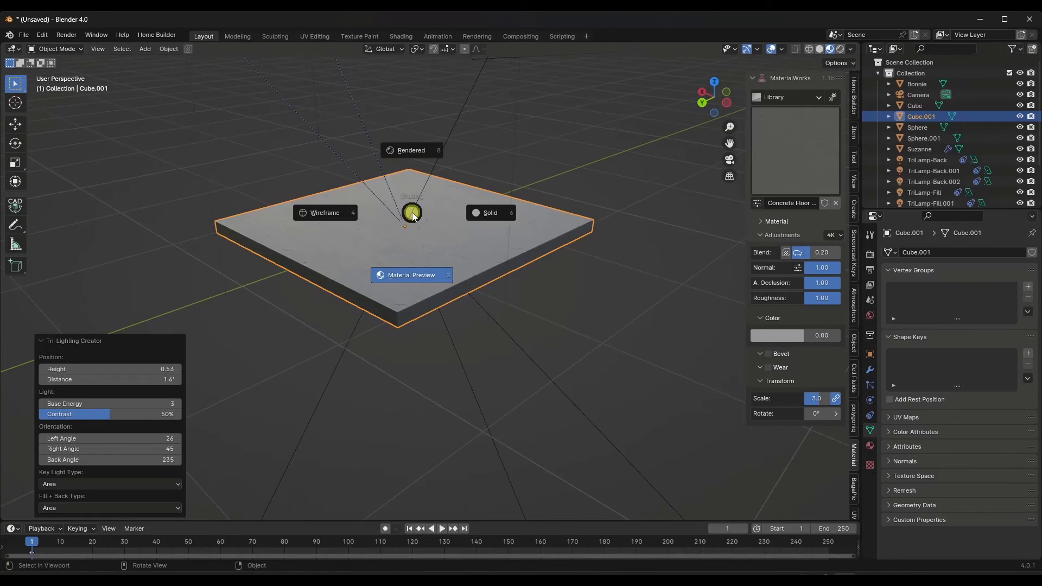
click(409, 156)
middle_drag(377, 253, 438, 237)
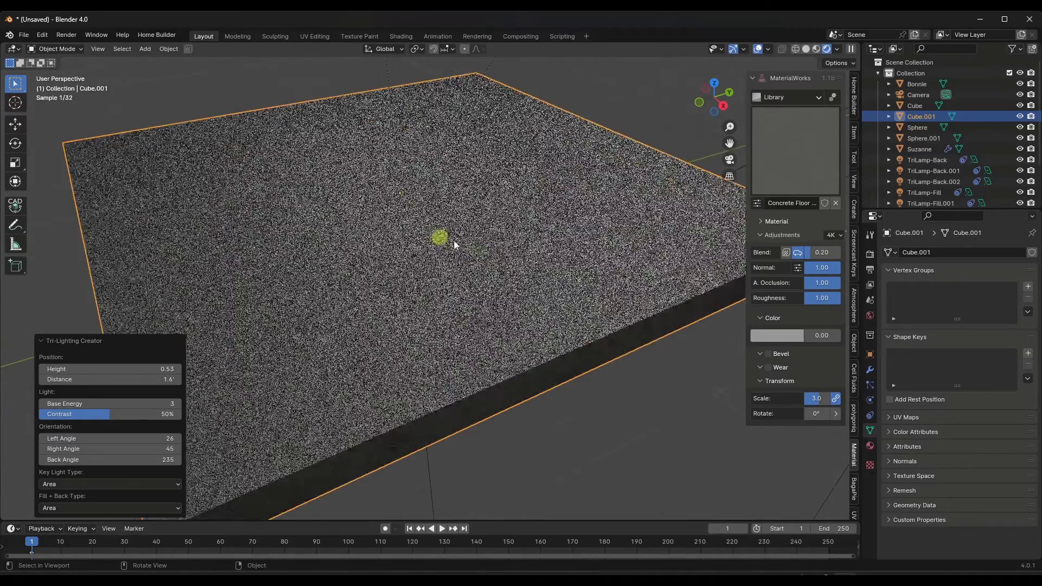
- Enable the bevel in the concrete material's adjustments with a width of 0.010 and check the slab's edges
click(768, 355)
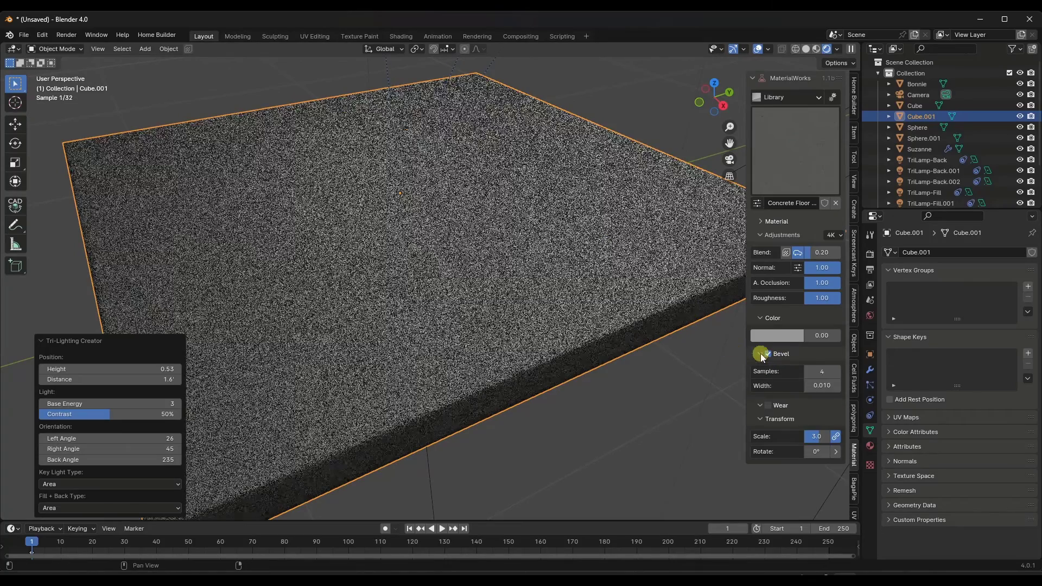
middle_drag(424, 421, 368, 355)
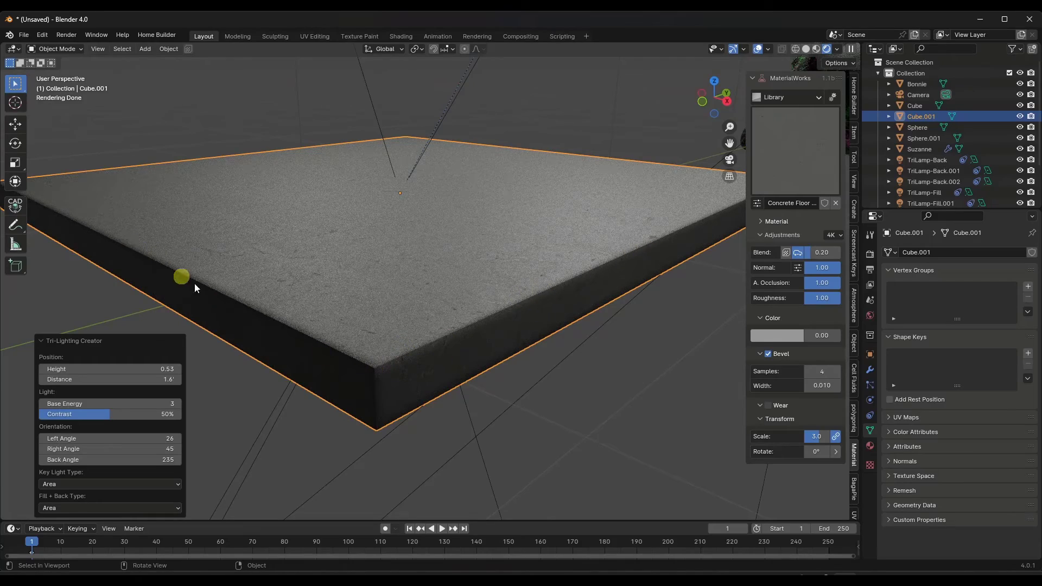
mouse_move(797, 383)
mouse_down()
mouse_move(852, 389)
mouse_move(803, 384)
mouse_up()
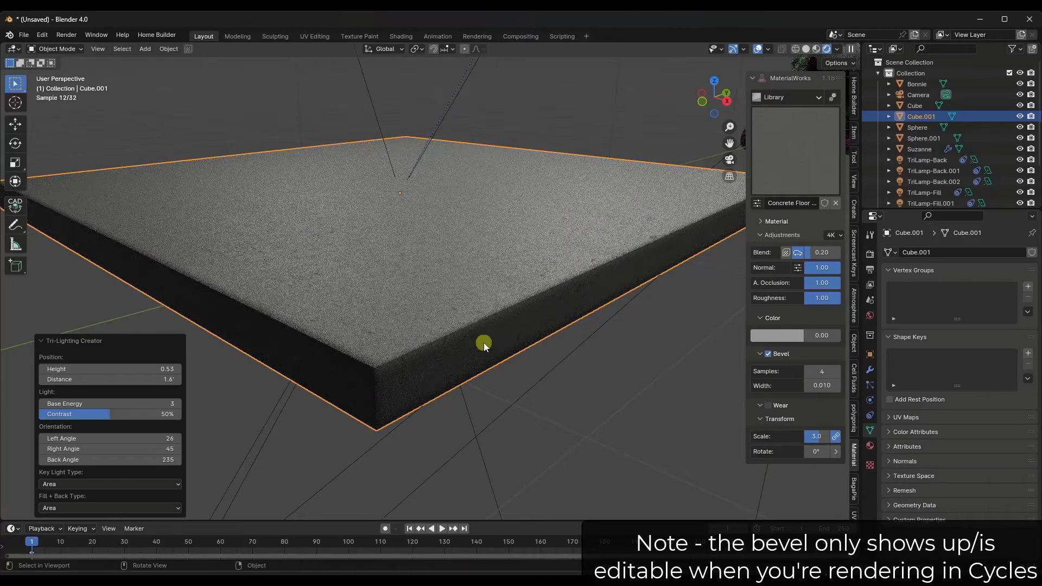
middle_drag(484, 344, 387, 363)
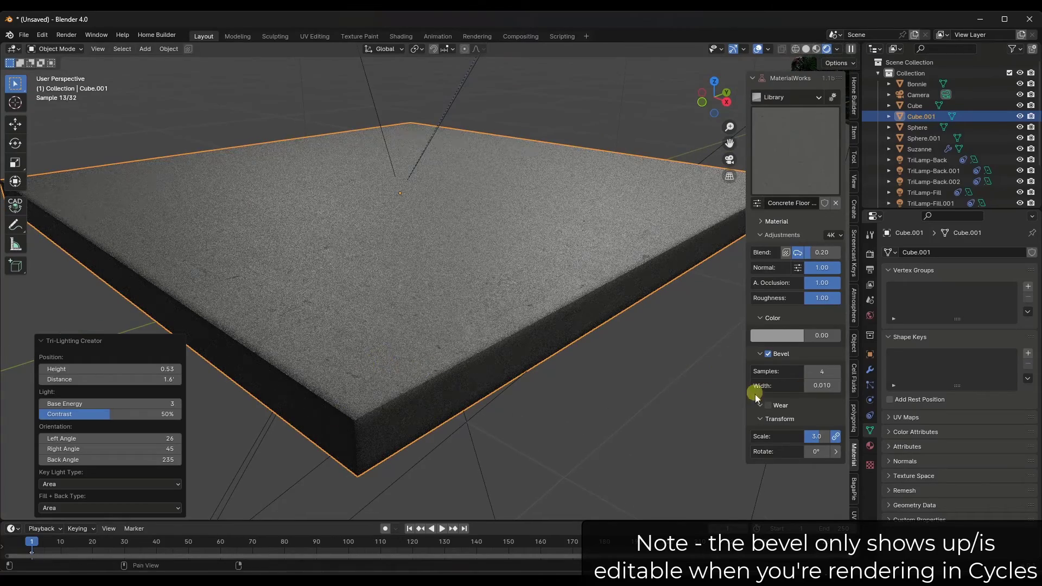
- Enable wear on the concrete material and set the Dents A strength to 0.1
click(768, 406)
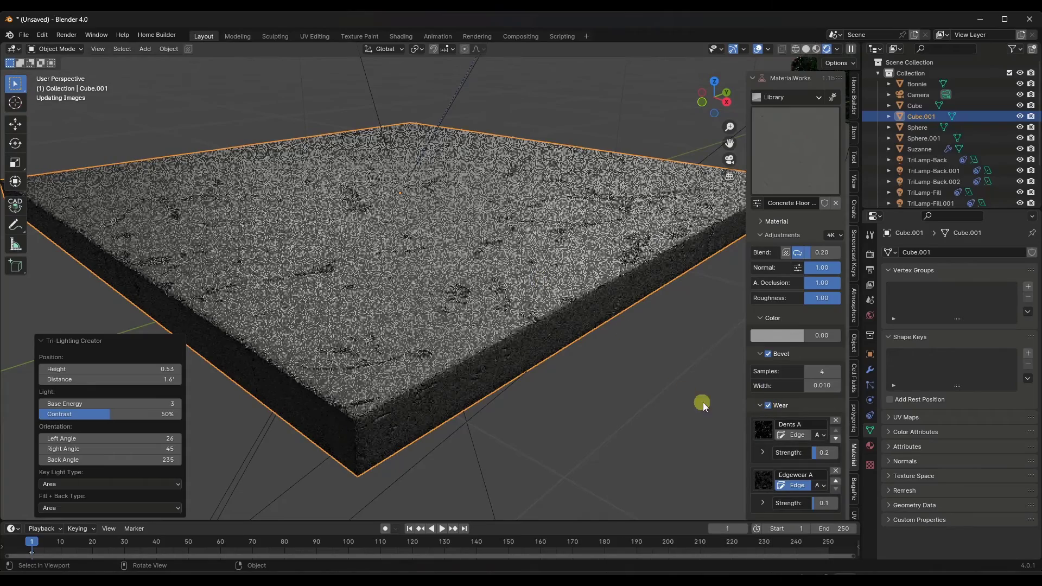
middle_drag(360, 272, 399, 308)
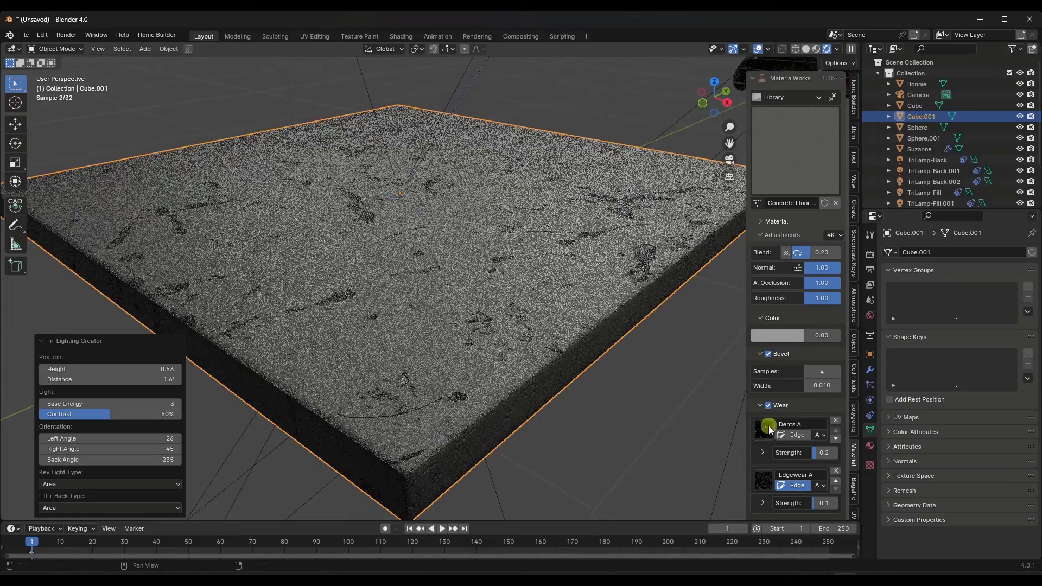
drag(818, 452, 768, 456)
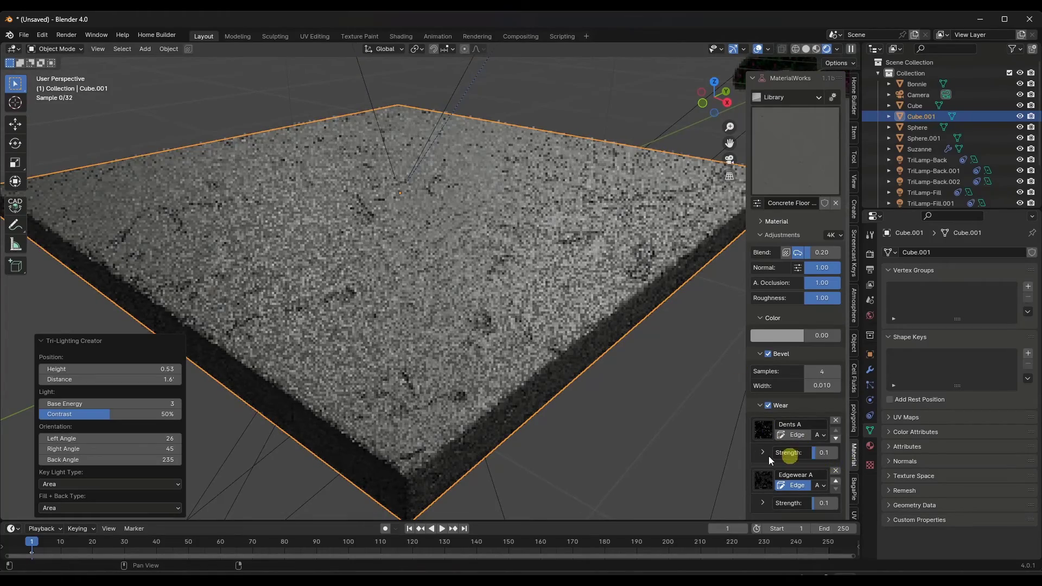
- Examine the dents and edge wear on the rendered slab from different angles and distances
middle_drag(563, 351, 438, 262)
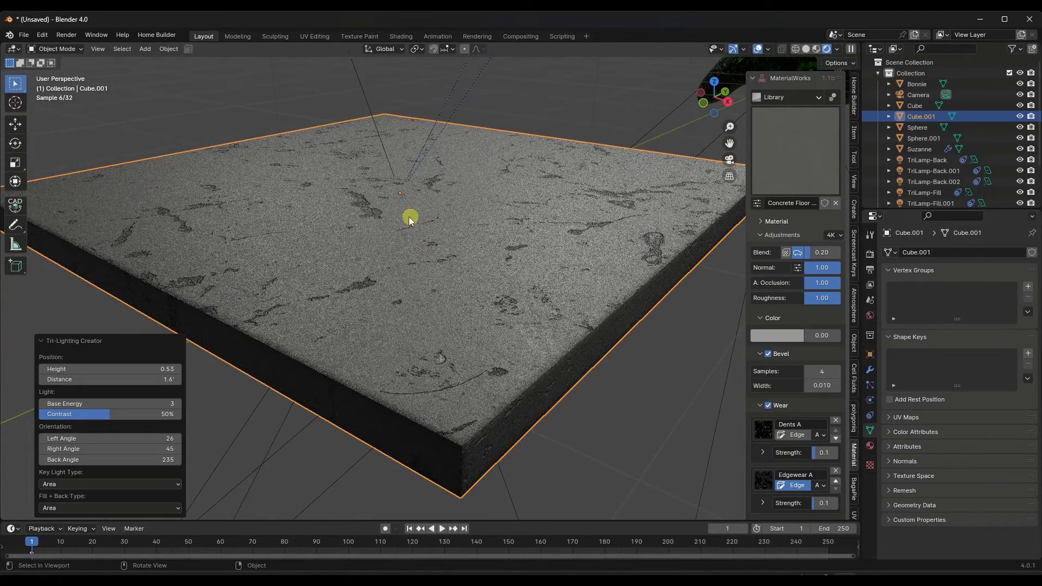
scroll(438, 246, down, 3)
middle_drag(434, 246, 451, 207)
scroll(434, 204, up, 5)
scroll(421, 196, down, 4)
scroll(480, 213, up, 4)
scroll(480, 213, down, 4)
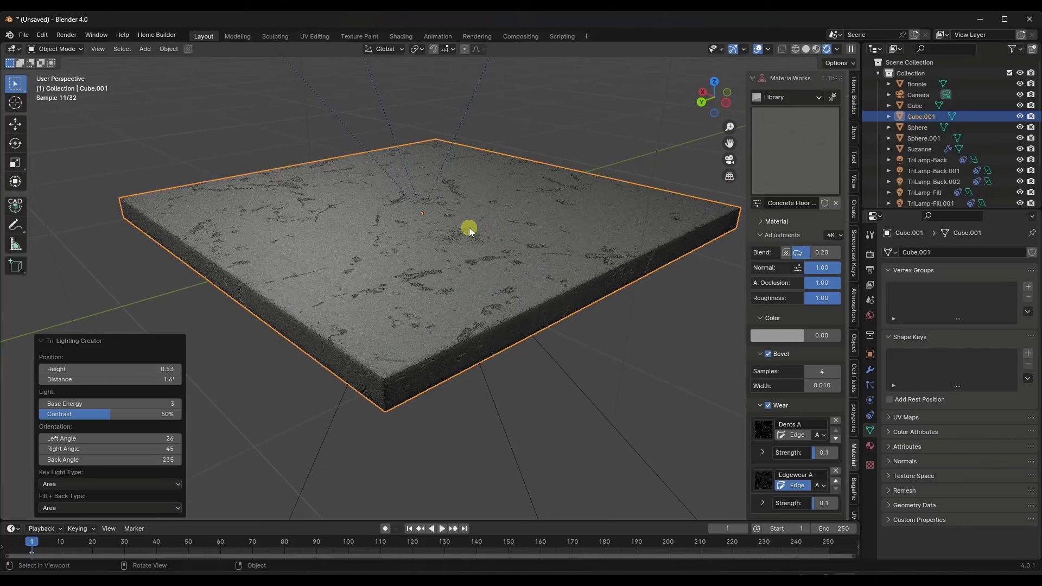
middle_drag(464, 227, 472, 220)
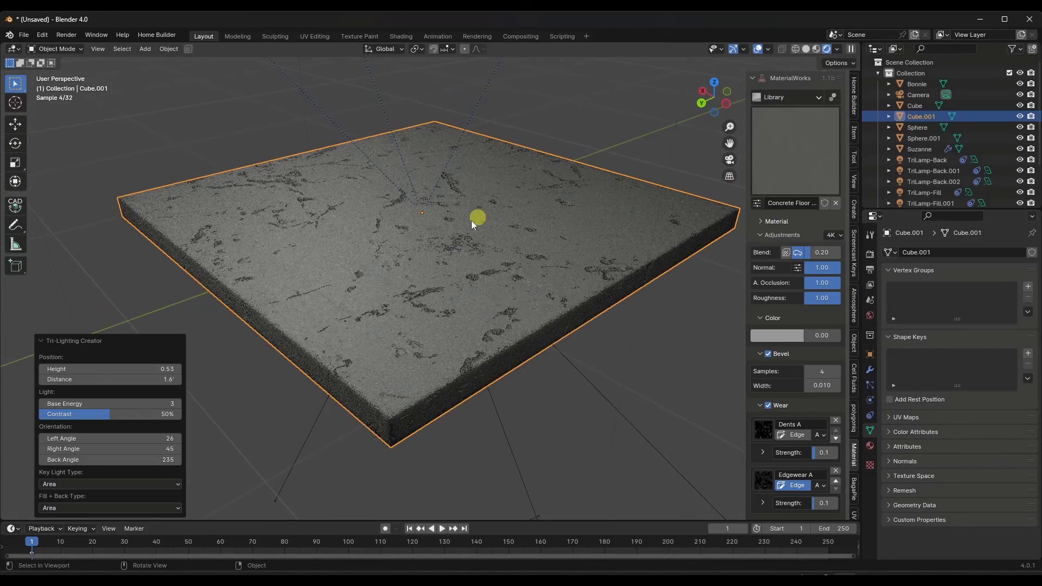
- Apply the Stone Tiles library material to the slab and enable wear on it
click(819, 153)
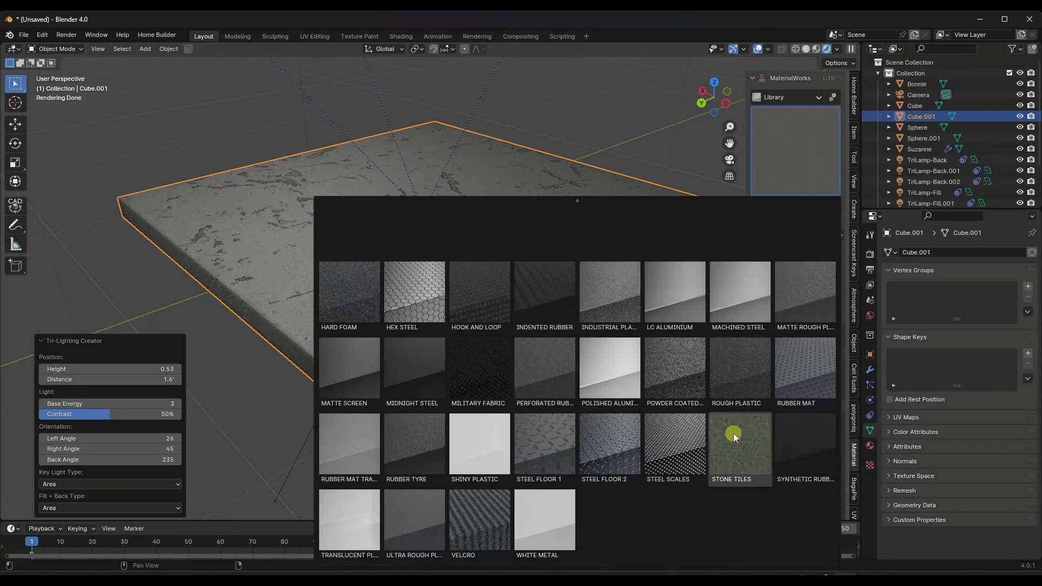
click(728, 431)
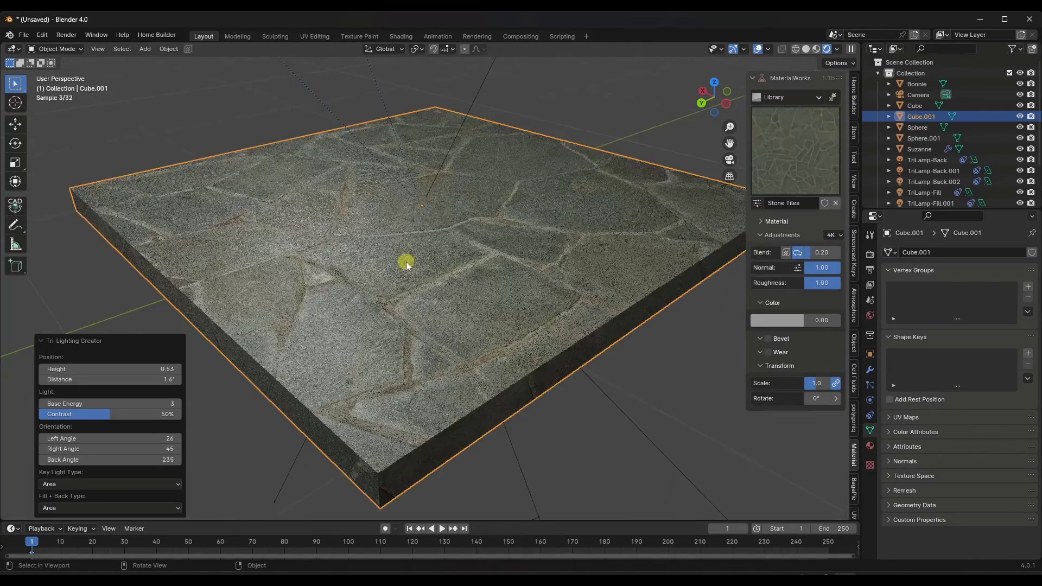
middle_drag(402, 260, 523, 262)
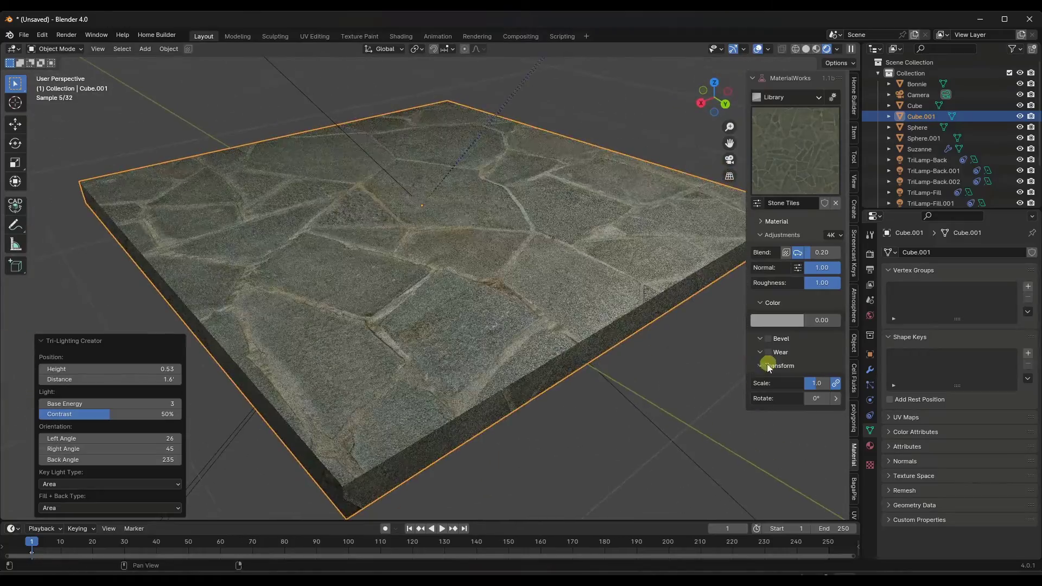
click(768, 353)
scroll(363, 273, up, 2)
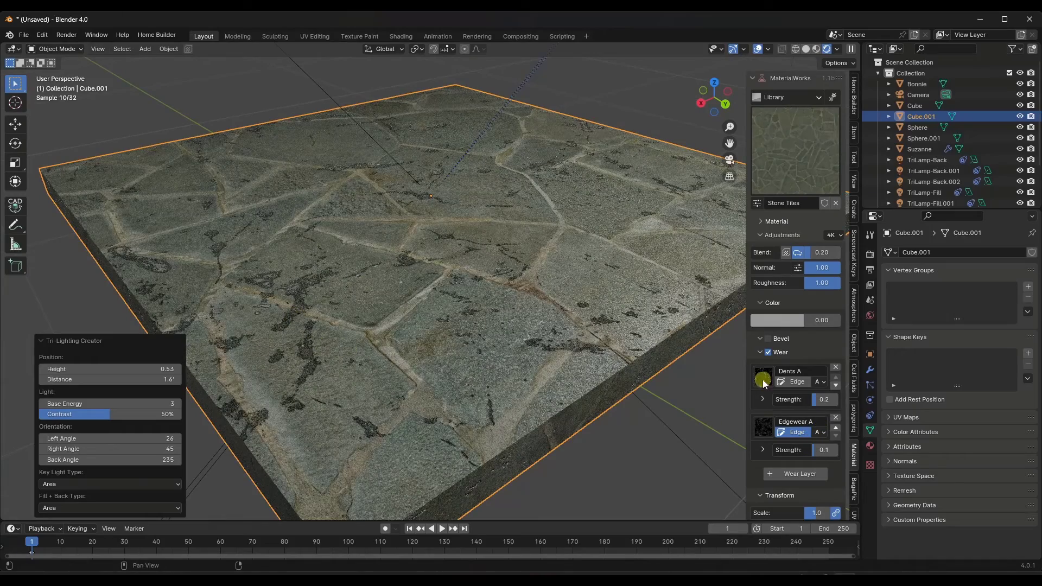
- Try variations B and C for the dents wear layer, and settle on variation D
click(821, 381)
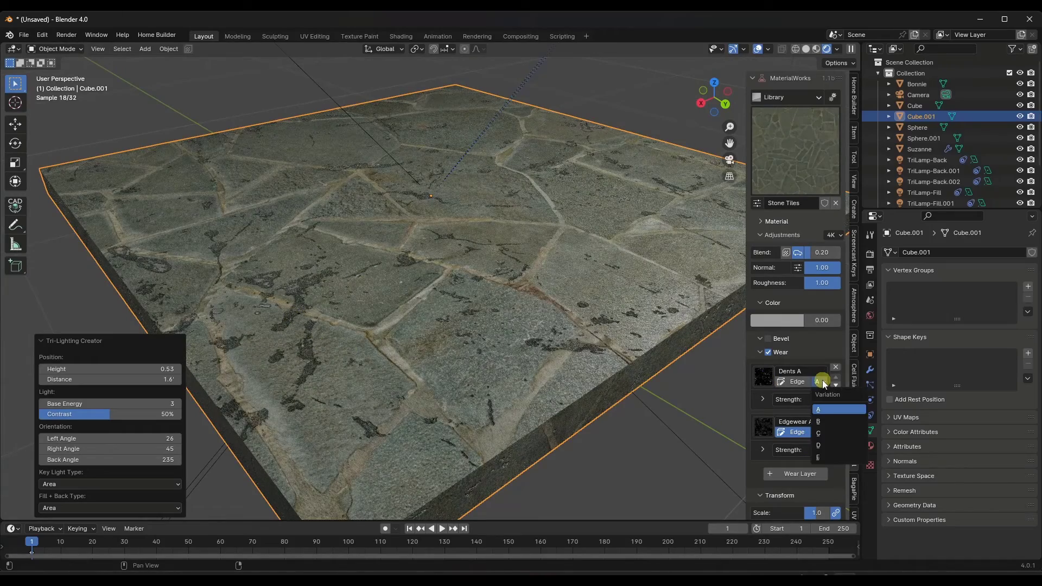
click(820, 421)
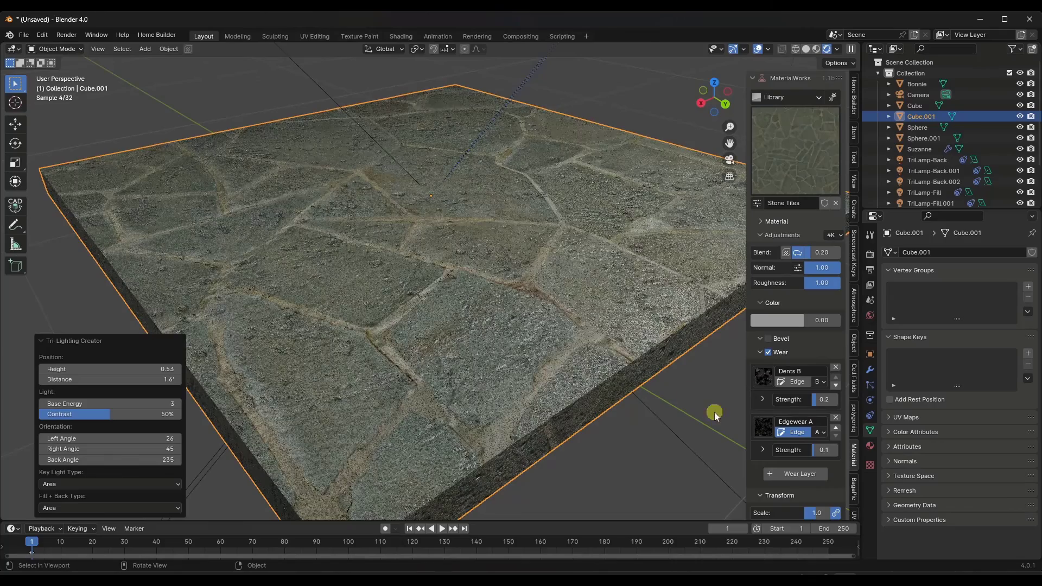
click(822, 383)
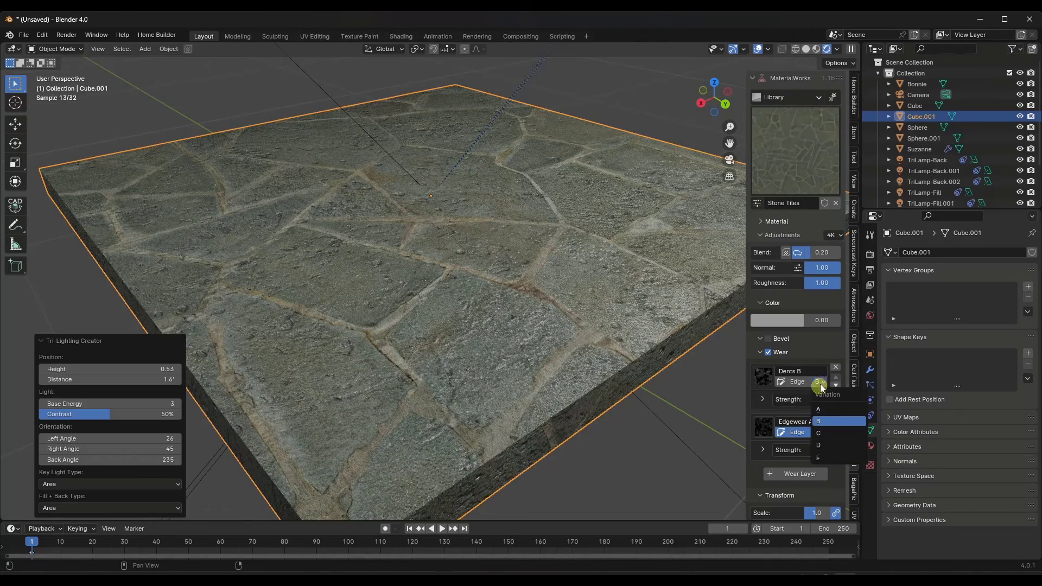
click(822, 431)
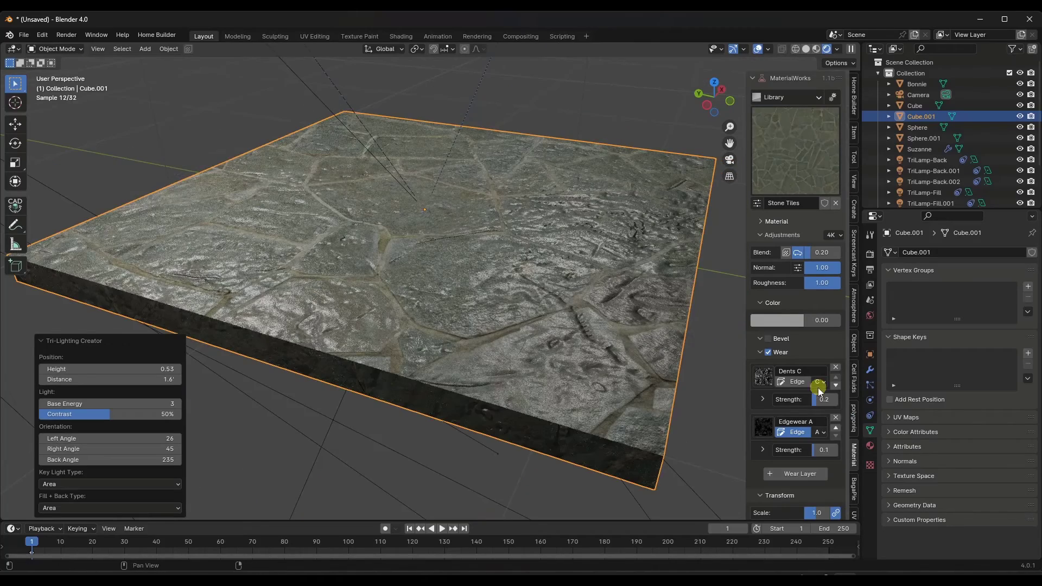
click(821, 382)
click(822, 444)
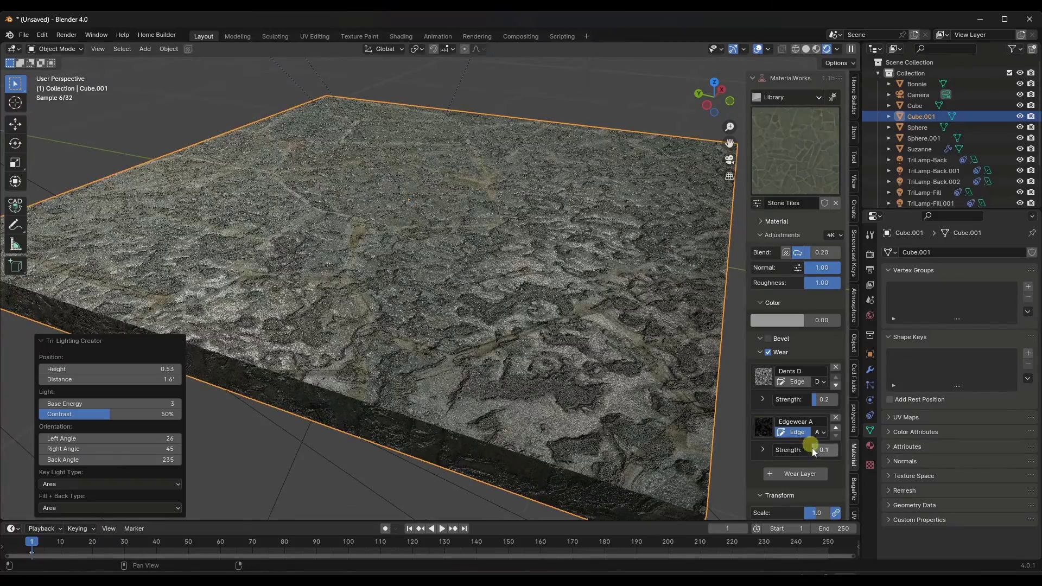
- Expand the Dents D layer's settings and set its scale to 1.1
click(784, 418)
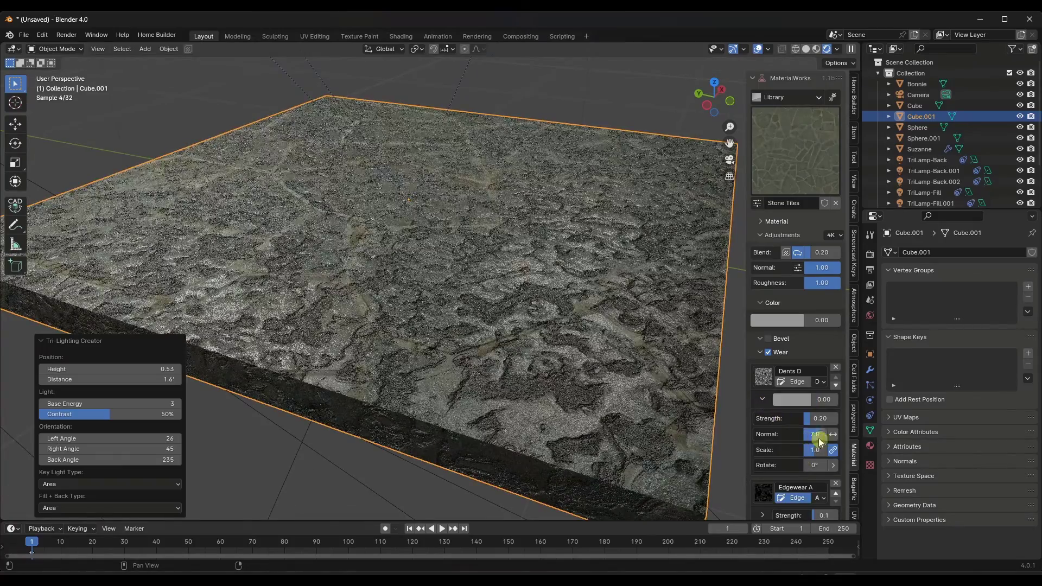
drag(818, 456, 814, 456)
click(448, 279)
middle_drag(286, 278, 433, 314)
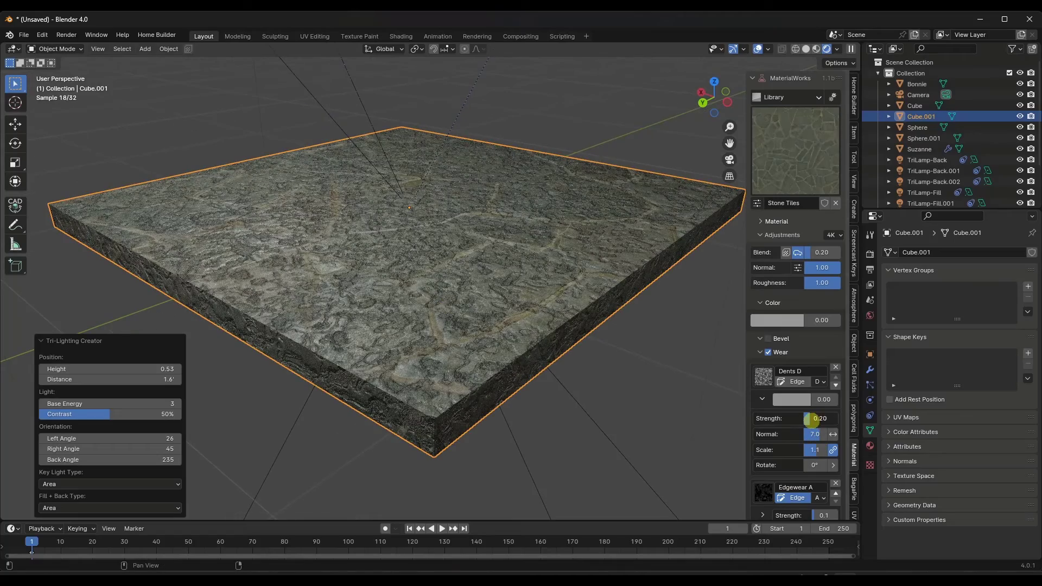
- Set the Dents D strength to 0.09 and its scale to 1.3, and check the stone surface from different angles
drag(812, 418, 809, 421)
middle_drag(435, 291, 498, 340)
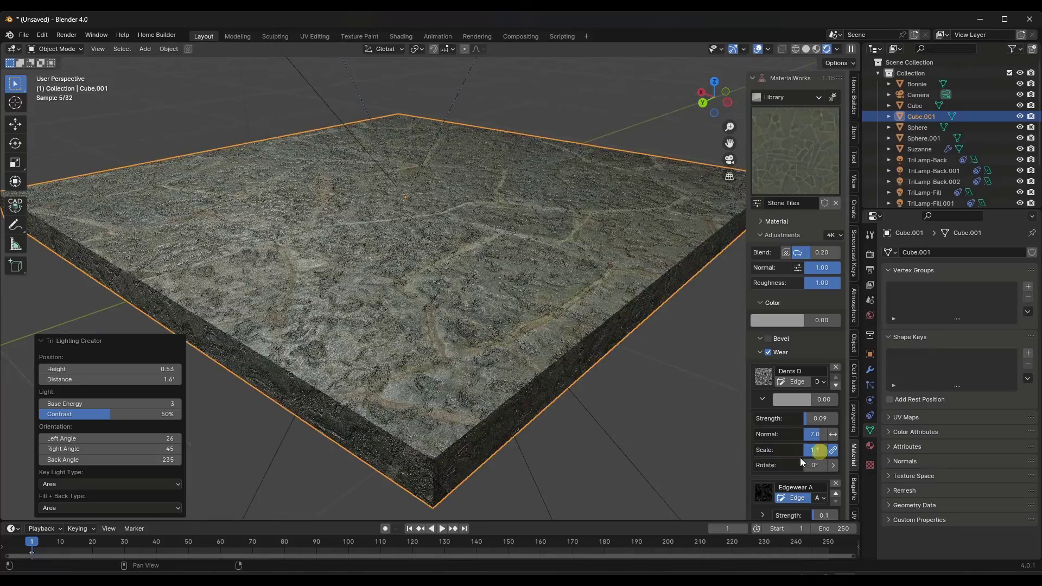
mouse_move(820, 451)
mouse_down()
mouse_move(843, 454)
mouse_move(820, 461)
mouse_up()
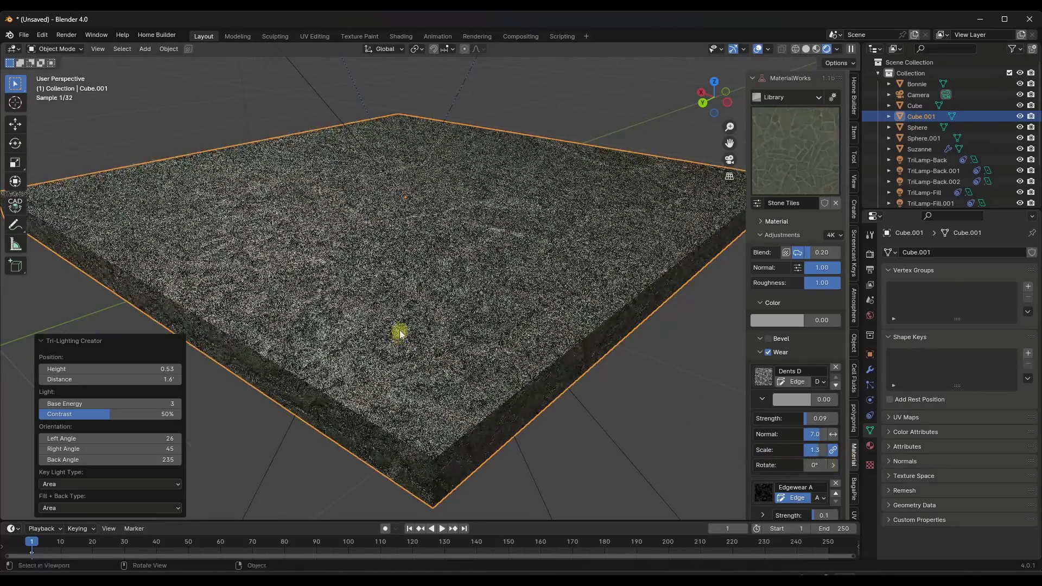
middle_drag(402, 333, 399, 346)
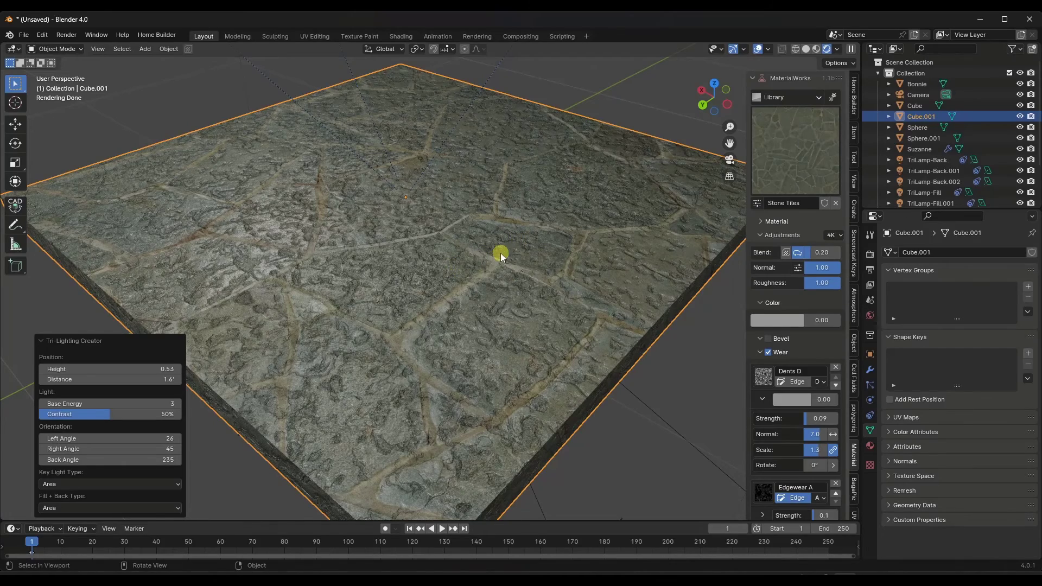
middle_drag(501, 253, 360, 231)
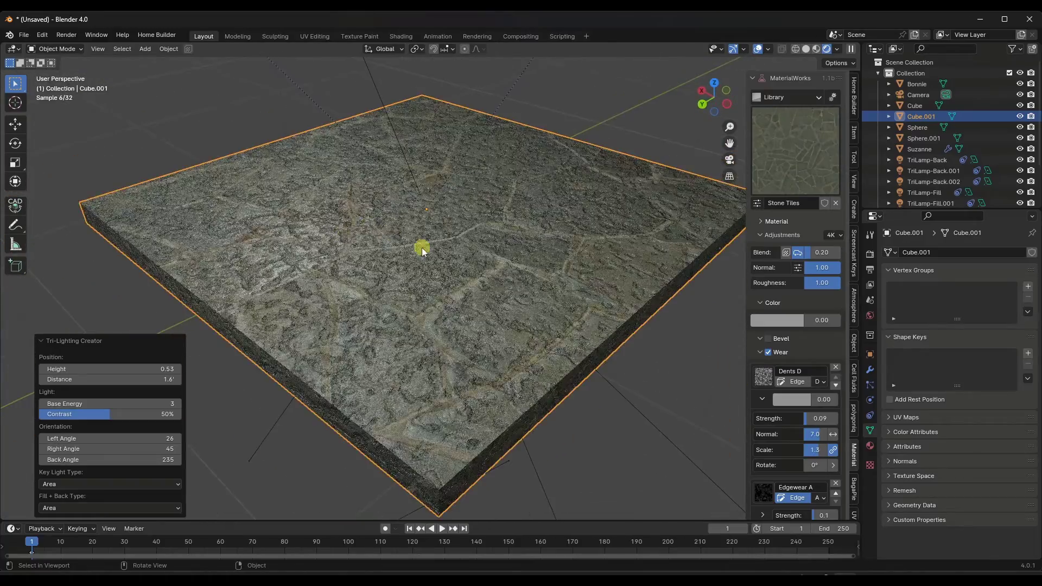